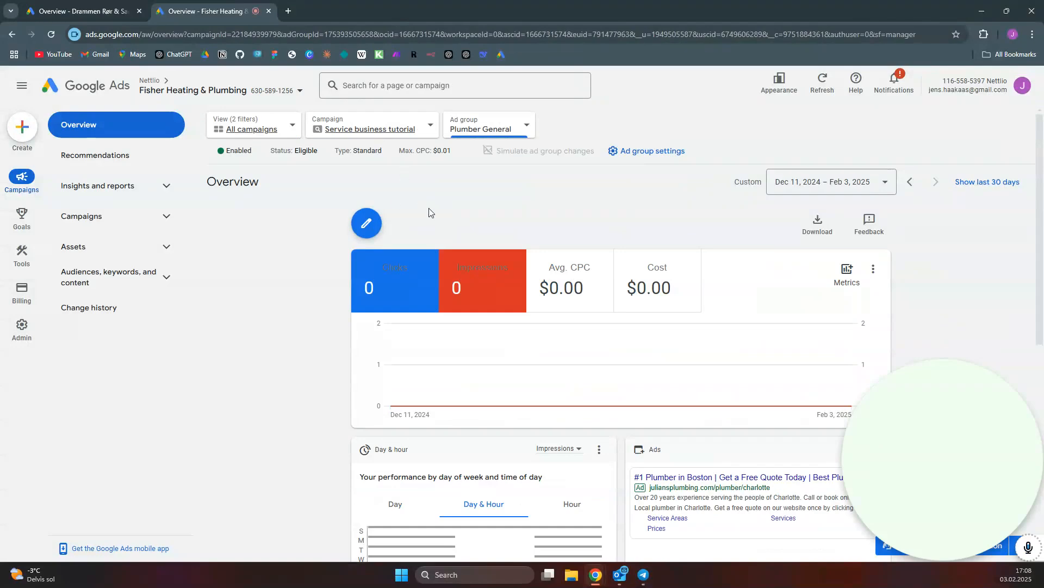
Start creating a new campaign from the all-campaigns overview
click(251, 130)
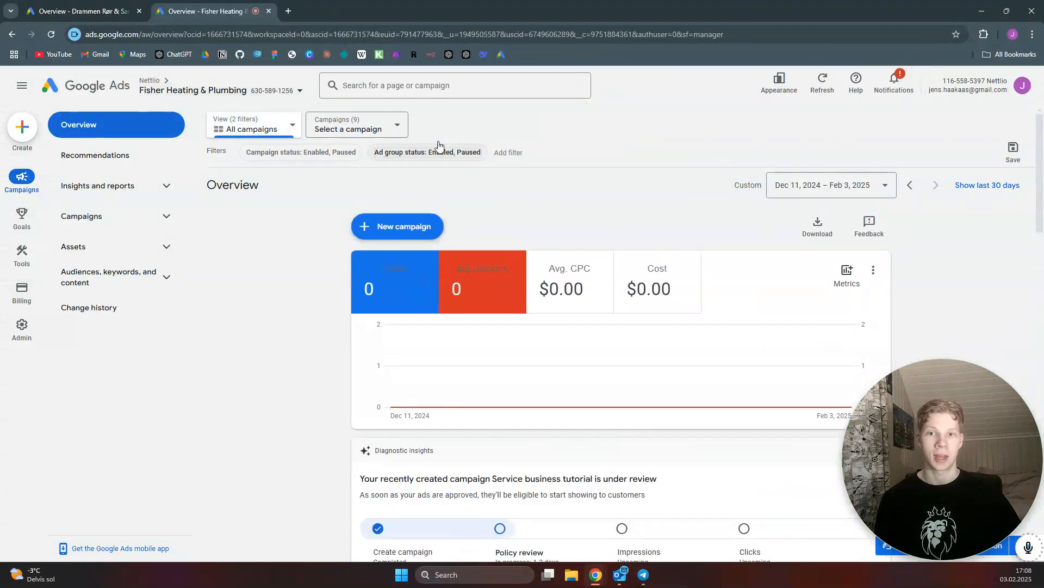
click(417, 224)
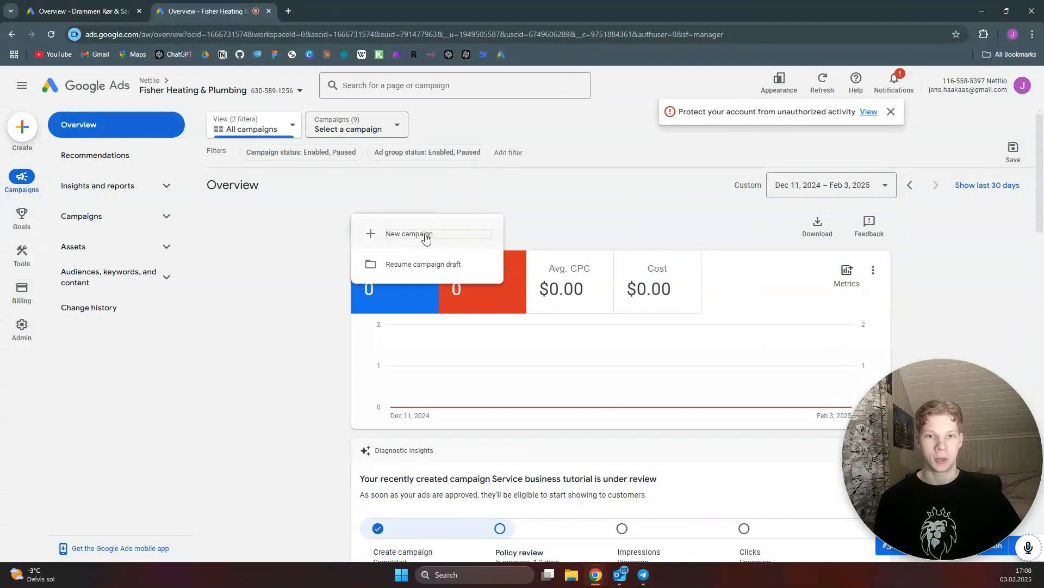
click(426, 238)
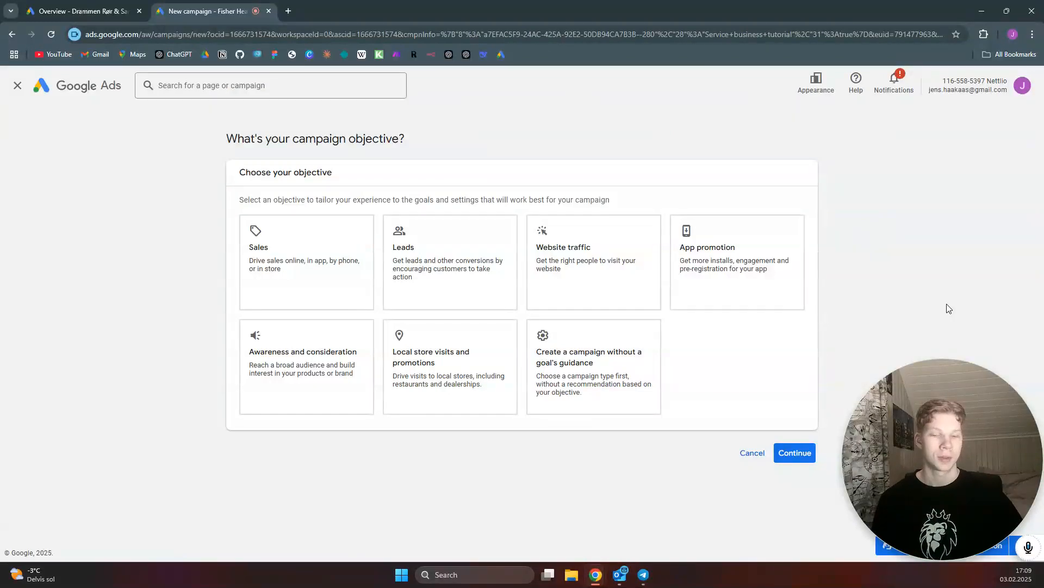
Choose Leads as the campaign objective and continue with the default conversion goals
click(469, 250)
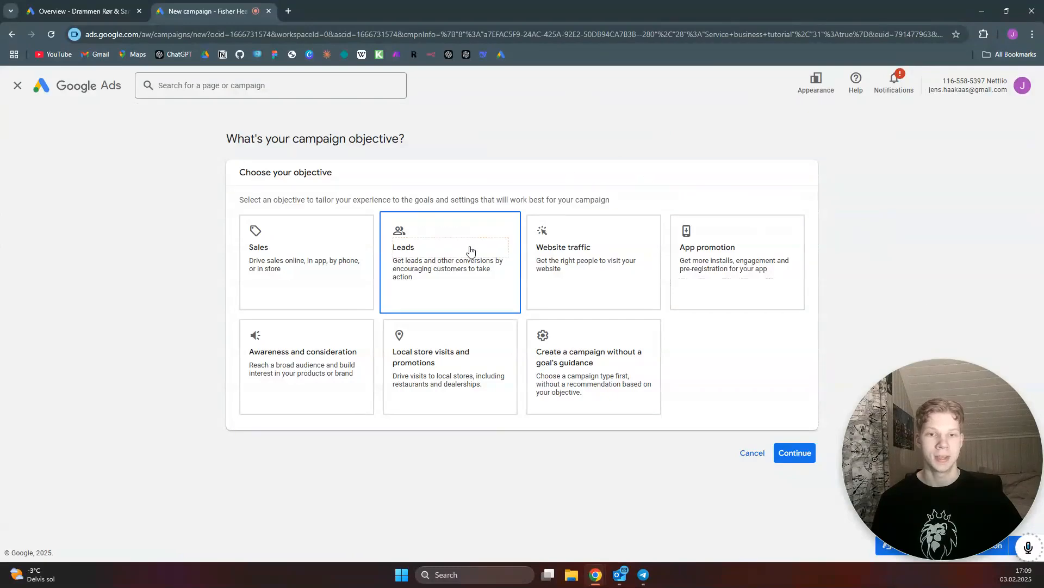
scroll(812, 342, down, 2)
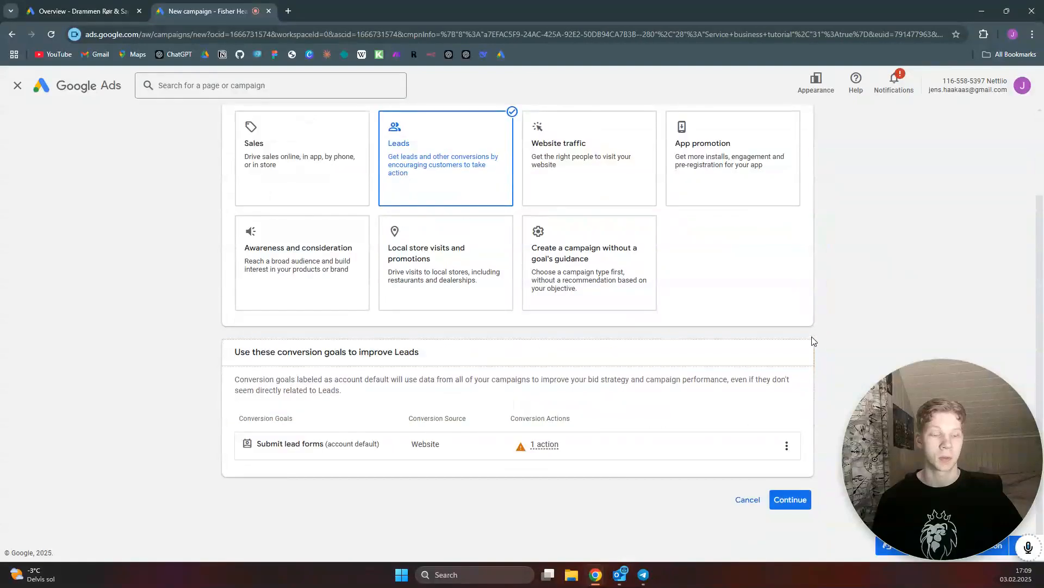
click(791, 505)
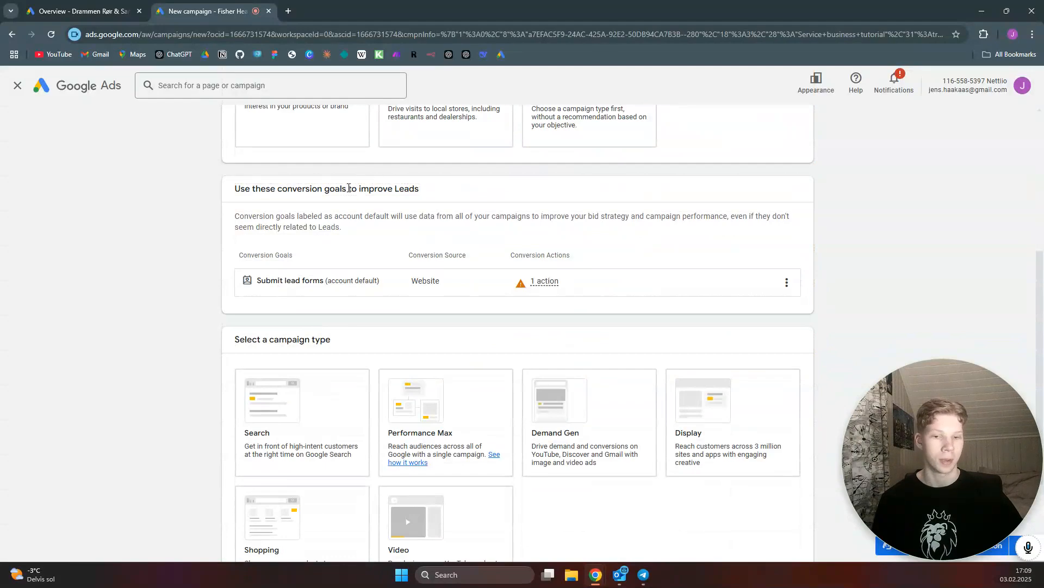
Select Search as the campaign type
scroll(729, 229, down, 3)
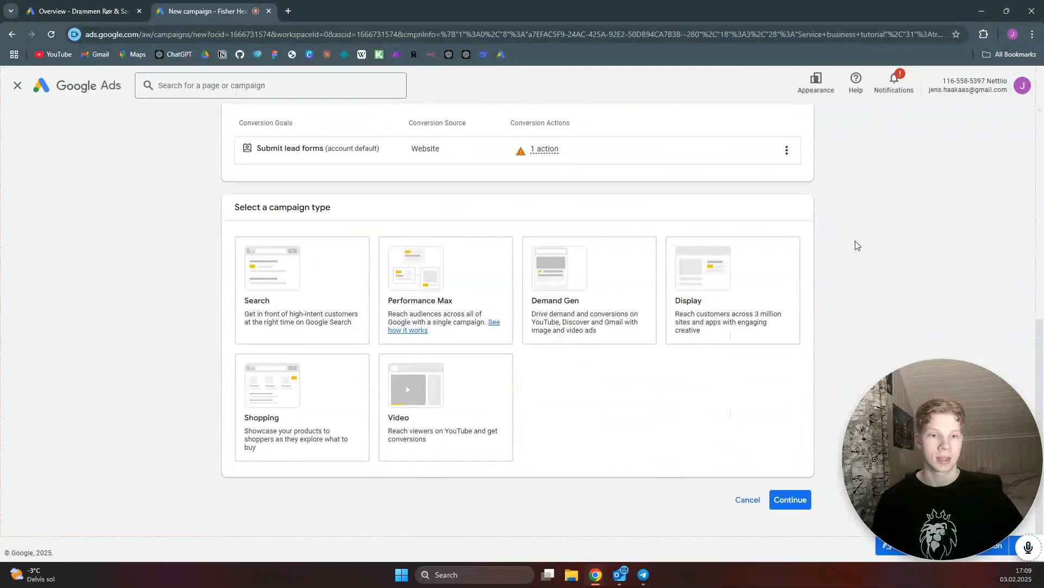
click(251, 297)
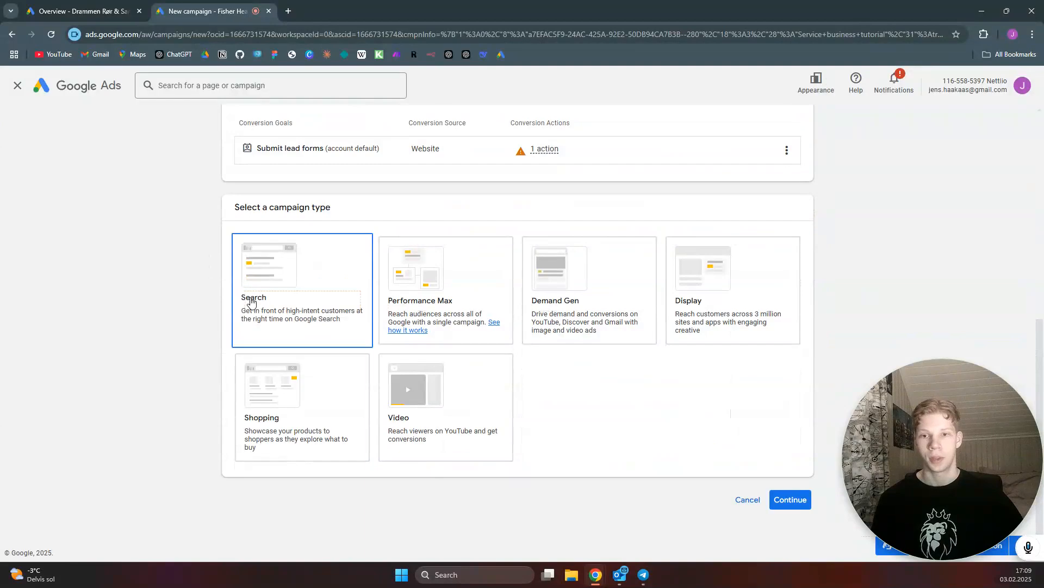
click(315, 288)
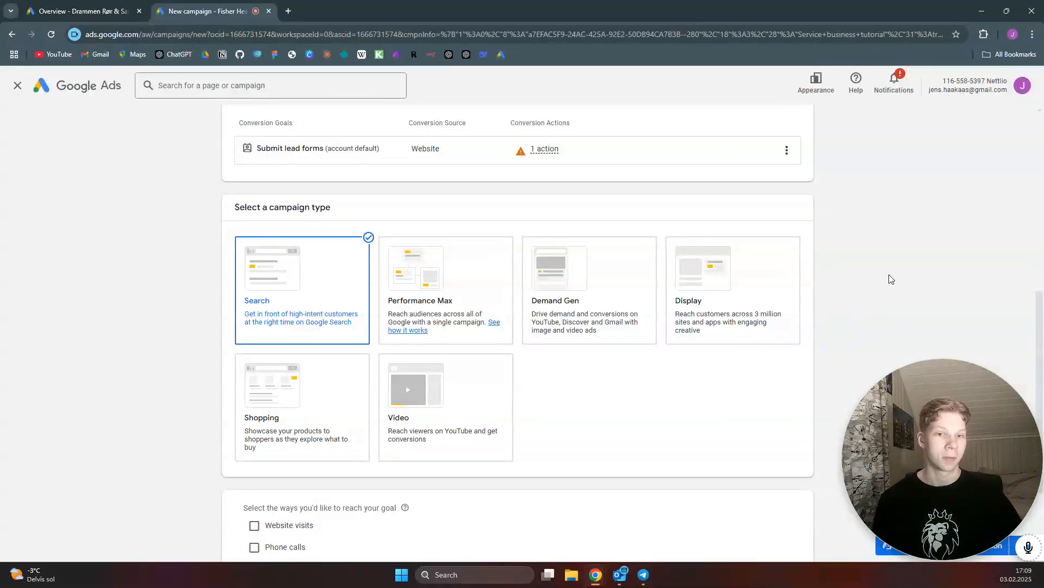
scroll(877, 268, down, 3)
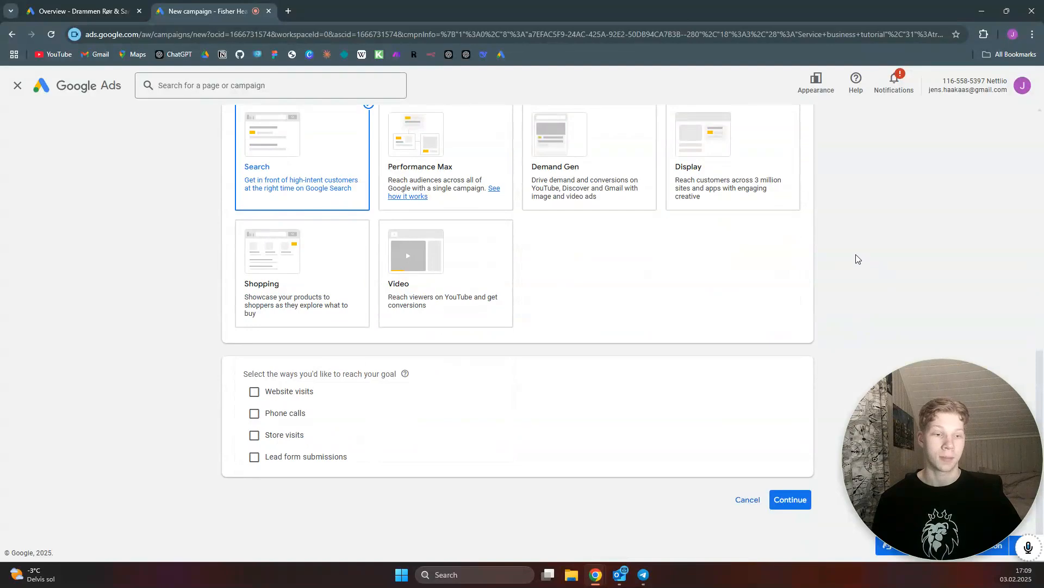
click(255, 392)
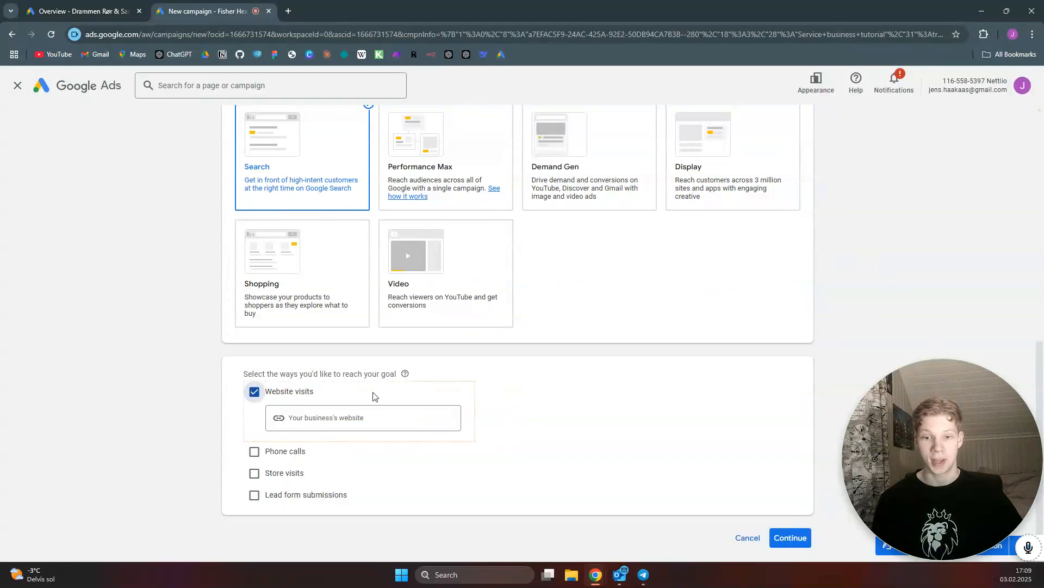
click(325, 419)
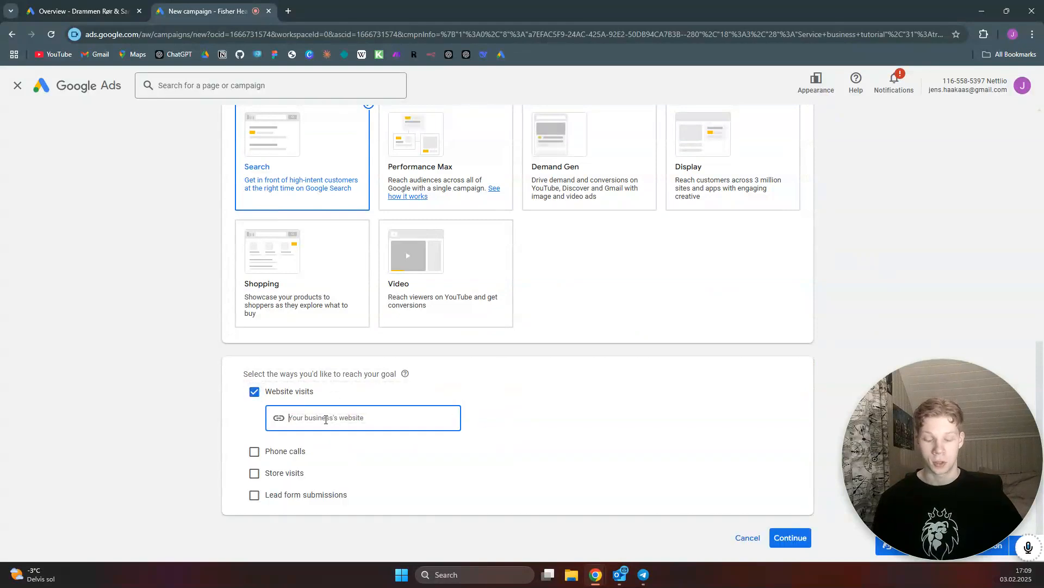
key(ctrl+v)
key(ctrl+z)
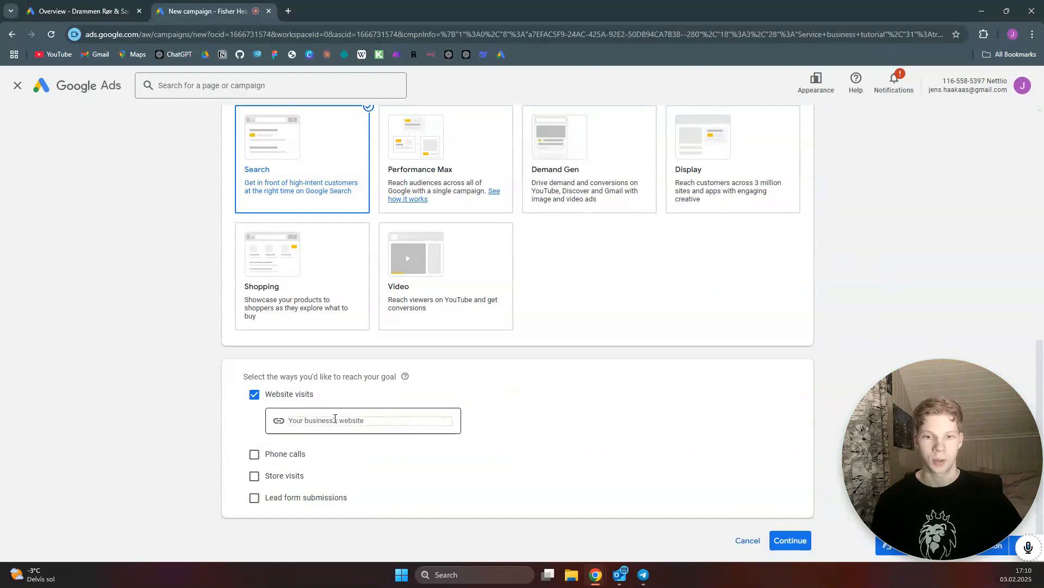
click(334, 418)
text(https://www.gowdyelectric.com/)
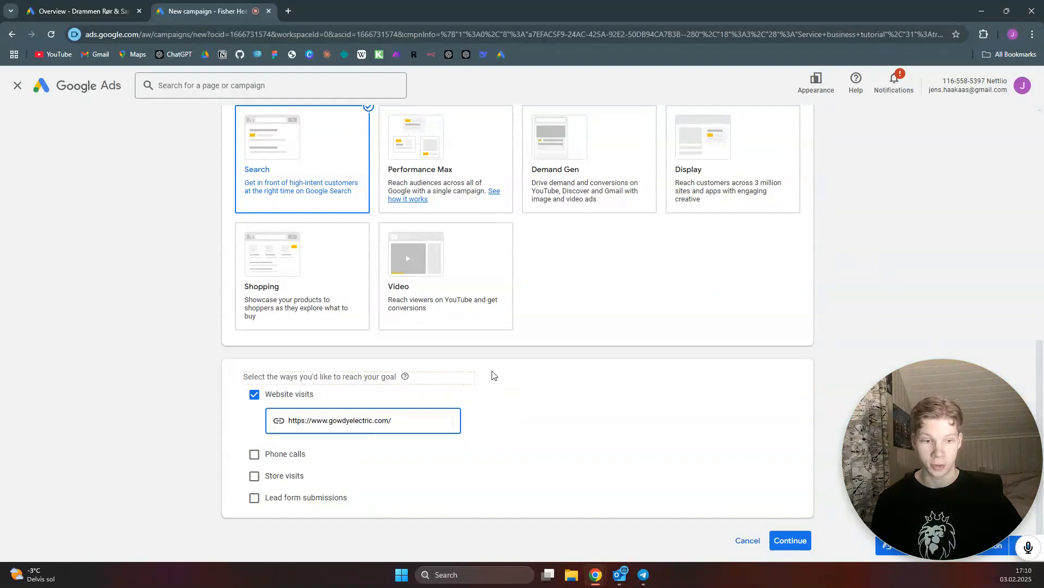
click(792, 541)
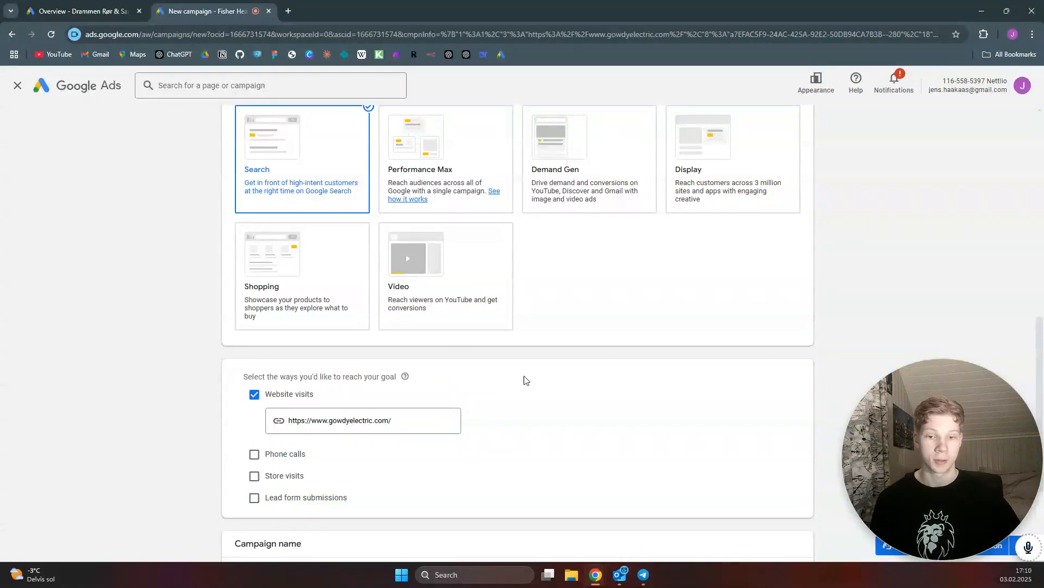
Name the campaign Beginner Tutorial, continue, and start a new campaign instead of the saved draft
scroll(526, 379, down, 3)
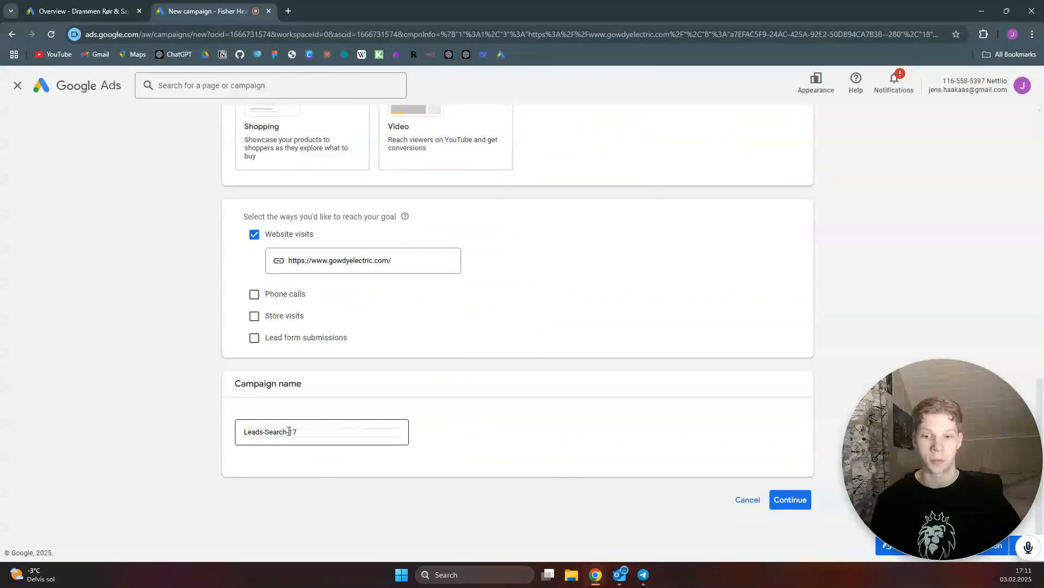
triple_click(288, 431)
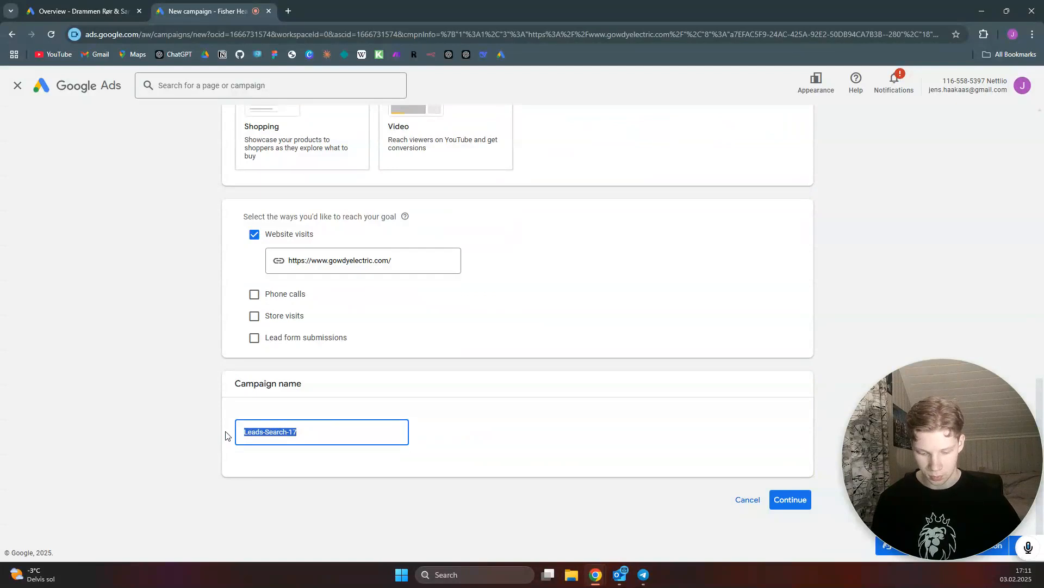
text(Beginne)
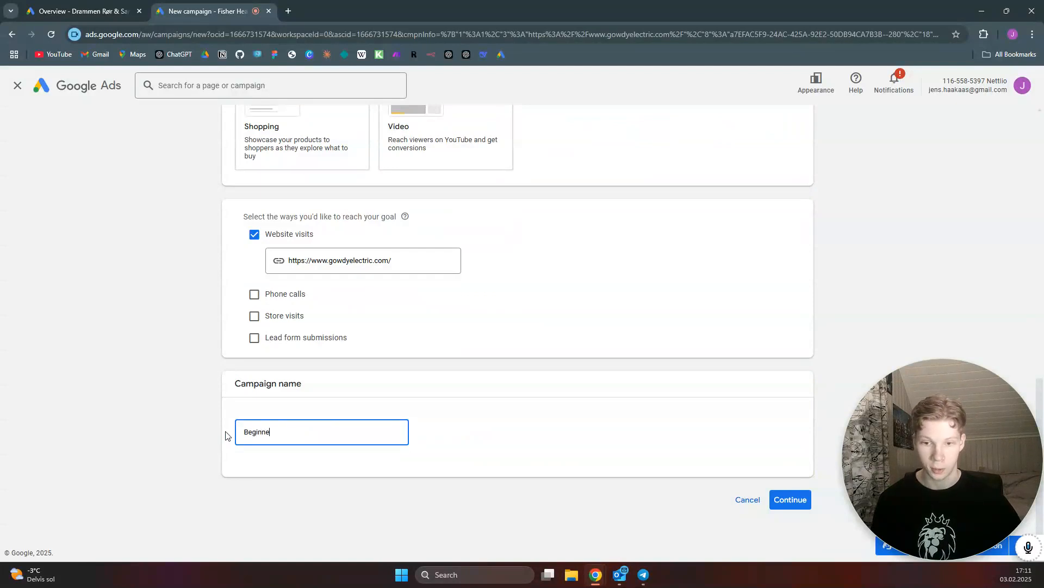
text(r Tutorial)
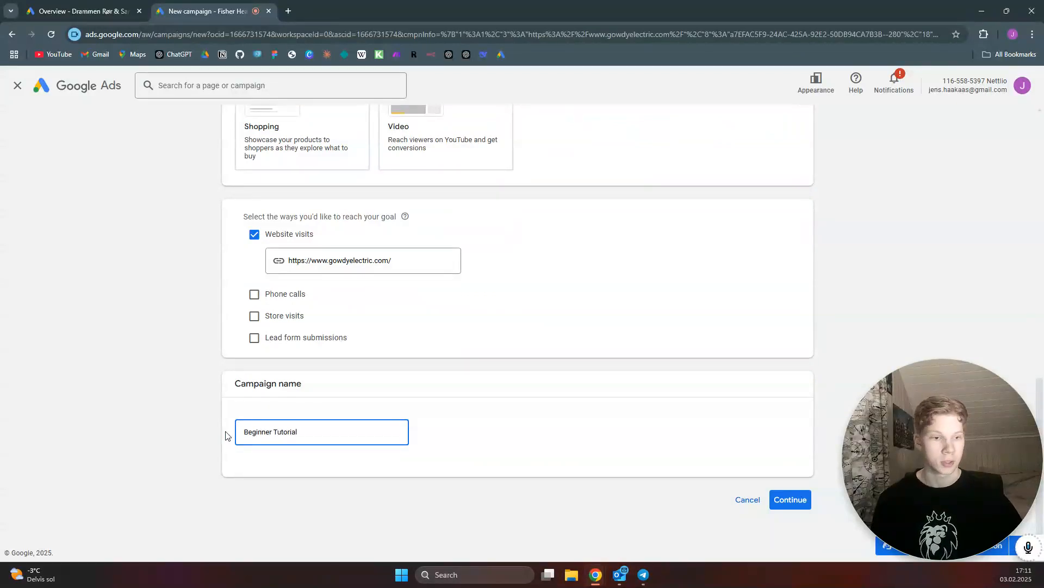
click(798, 499)
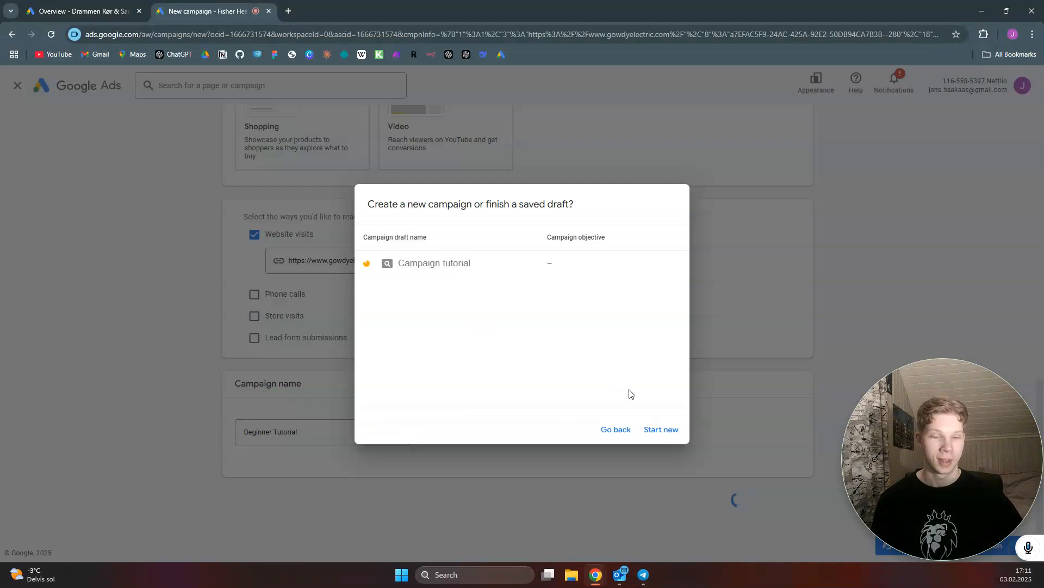
click(665, 432)
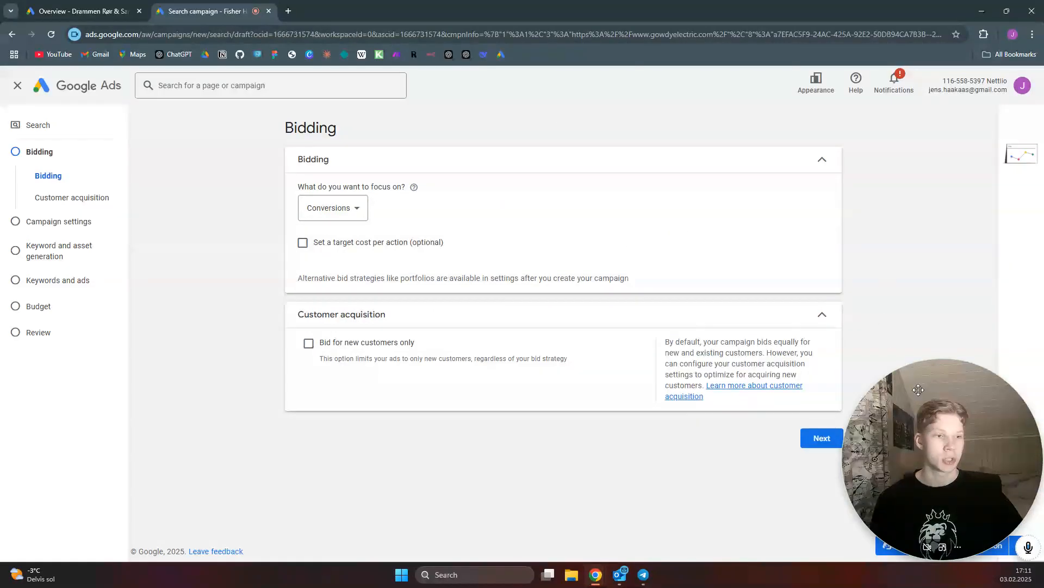
Keep the default Conversions bidding and clear the Google Search Partners and Google Display Network options
click(816, 445)
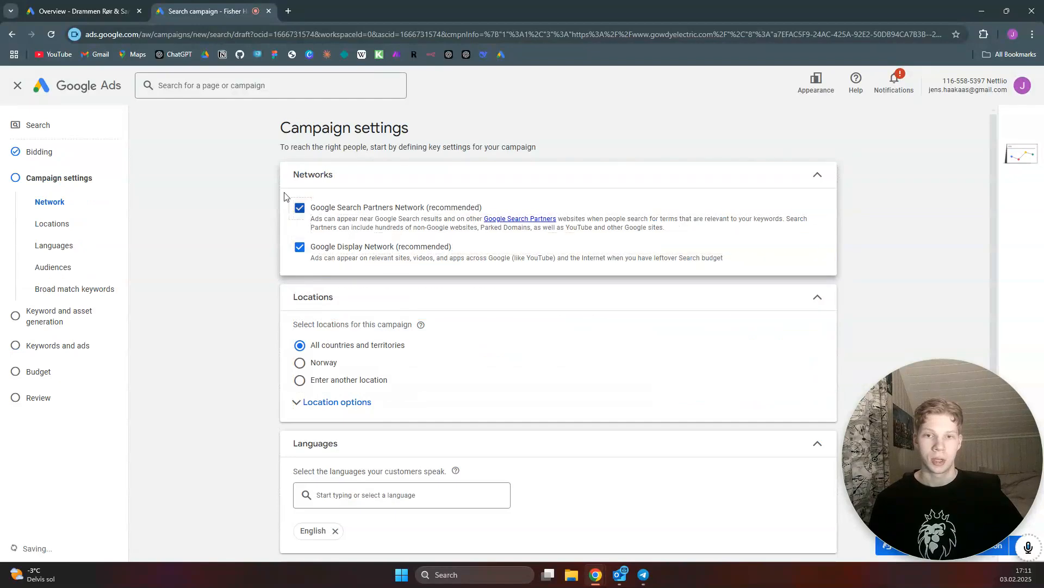
click(302, 213)
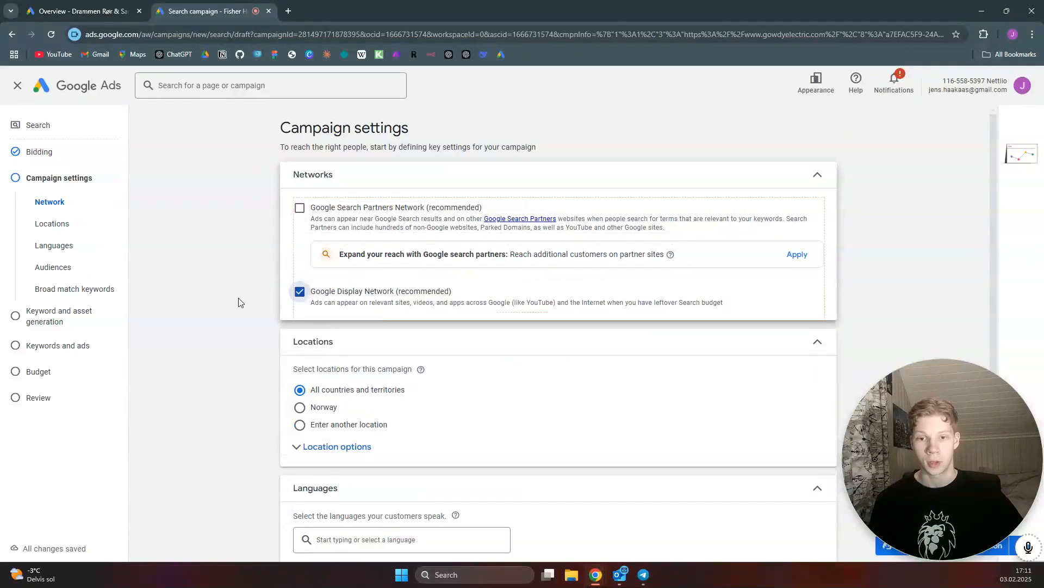
click(290, 297)
Choose to enter another location and open the advanced location search
scroll(337, 313, down, 3)
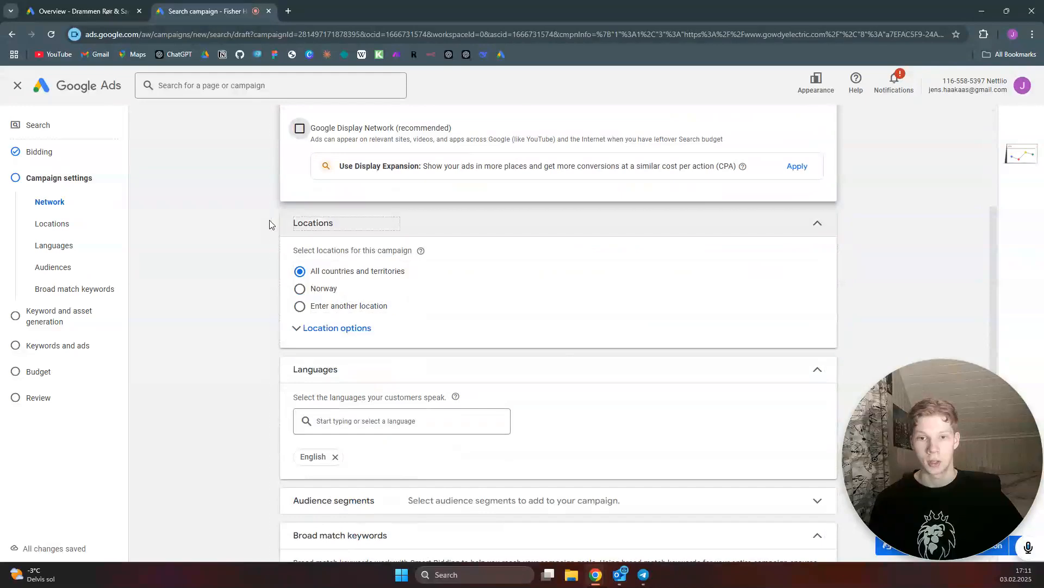
click(300, 306)
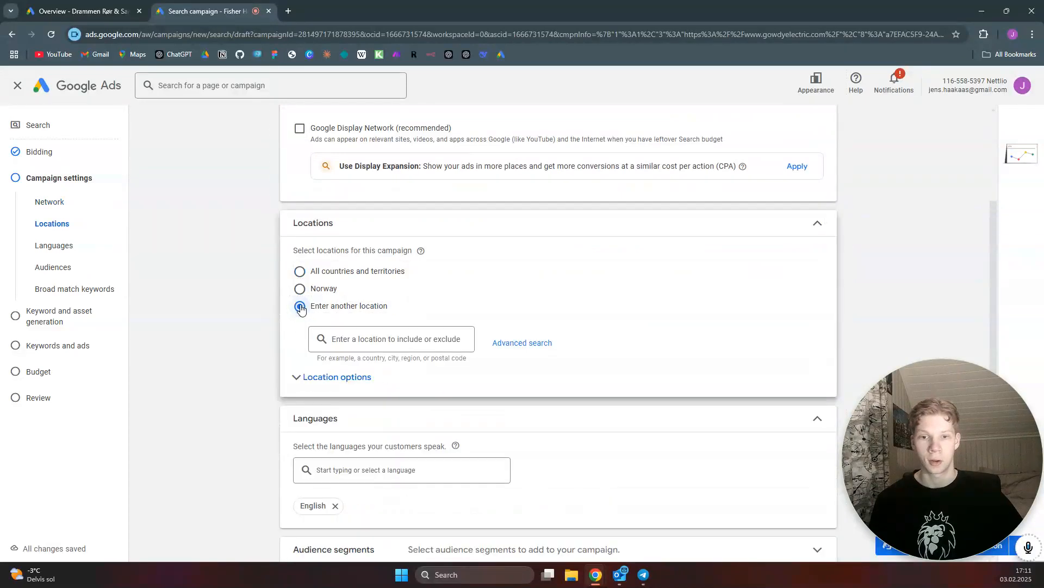
click(510, 344)
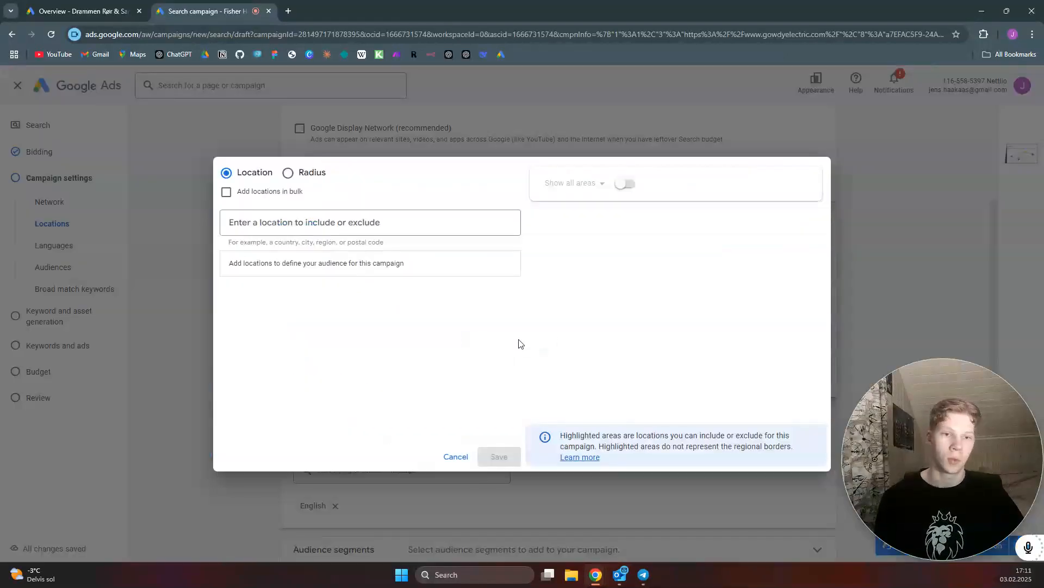
Include Charlotte NC, United States as a target location and then remove it again
click(400, 230)
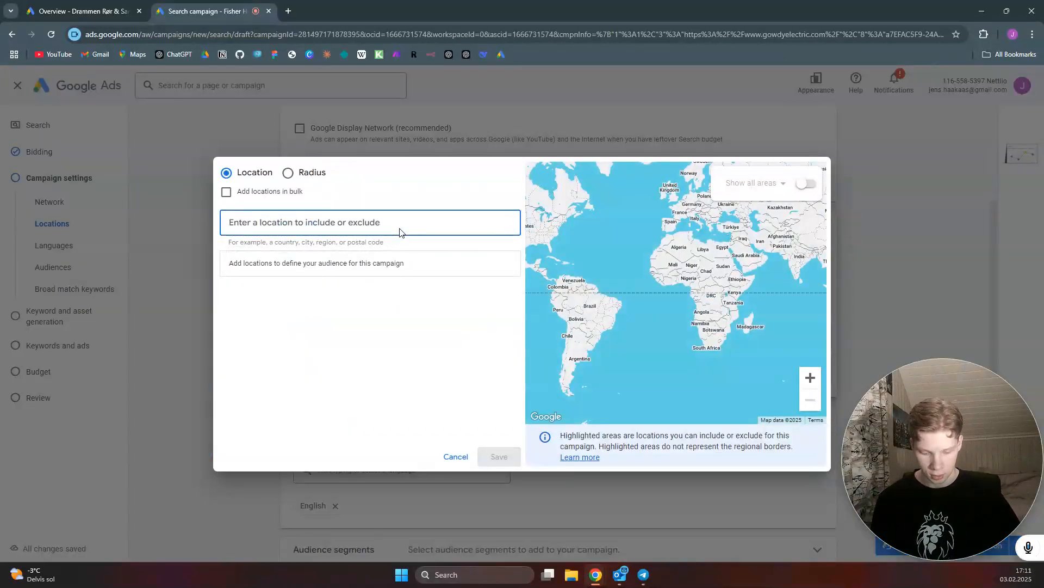
text(charlotte)
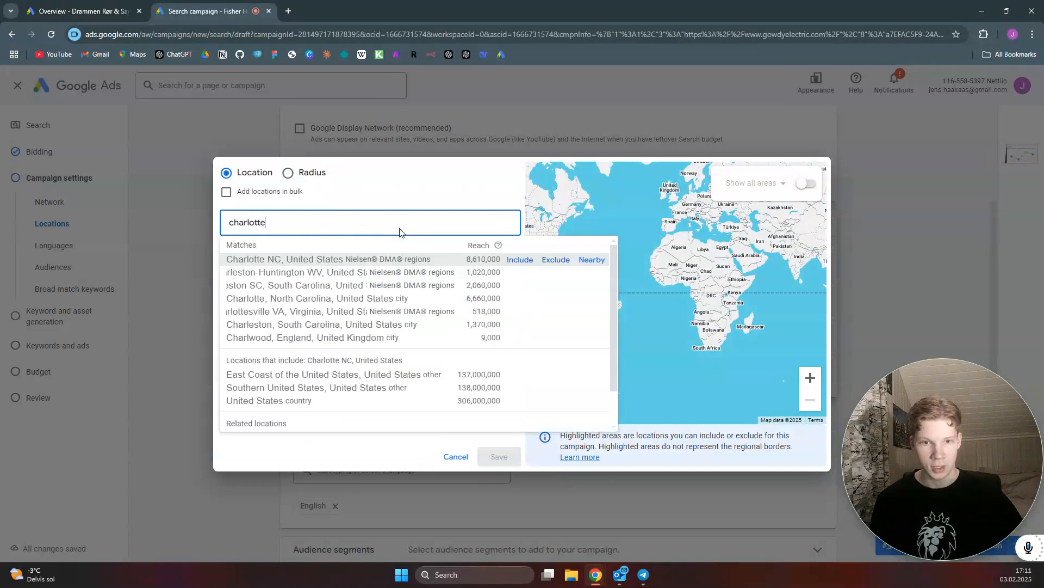
click(521, 260)
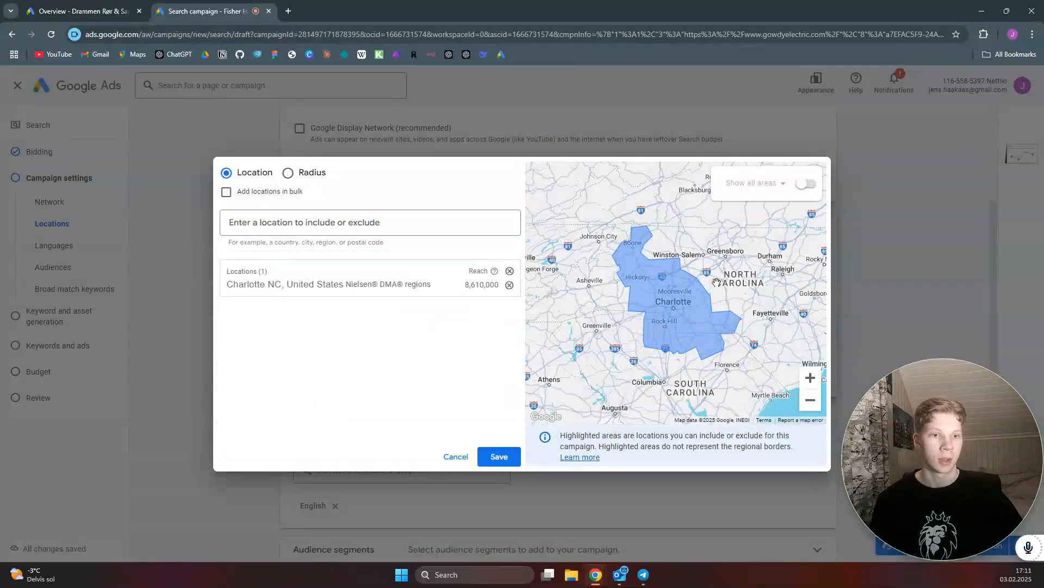
scroll(706, 287, up, 3)
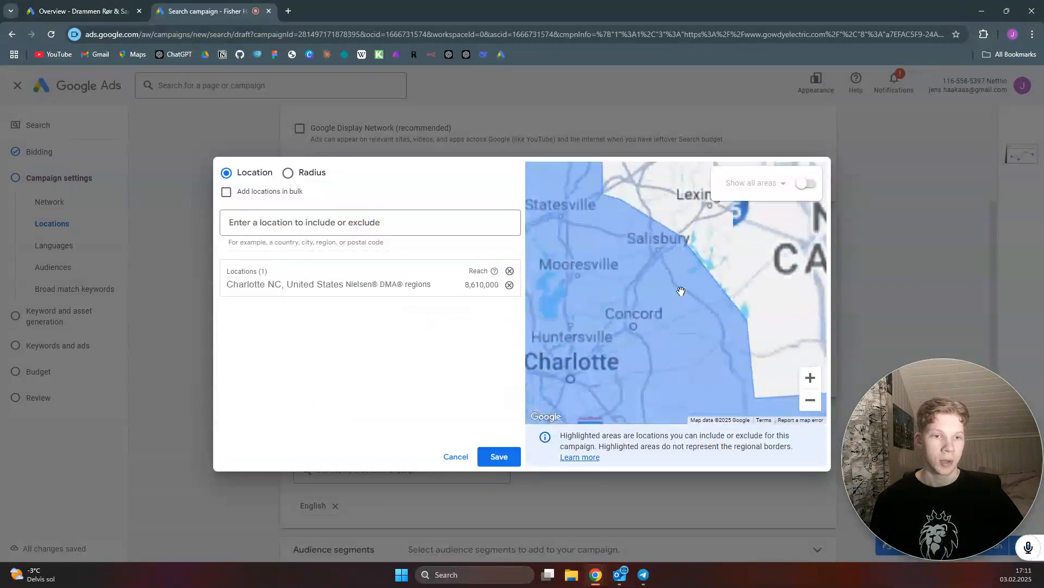
click(510, 286)
Turn on Show all areas and include the 27292, North Carolina postal code area picked from the map
drag(727, 291, 672, 385)
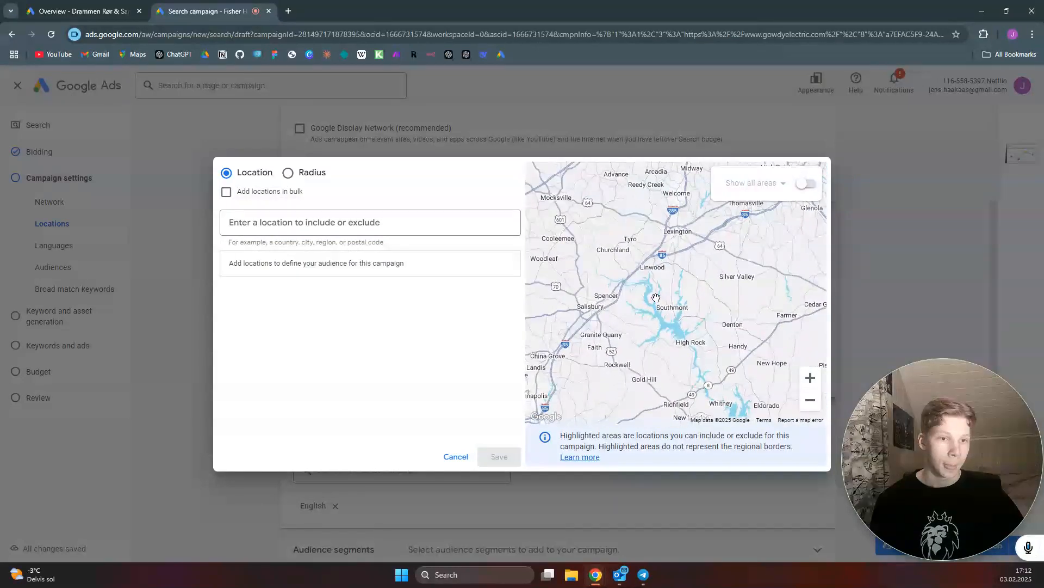
scroll(655, 274, up, 2)
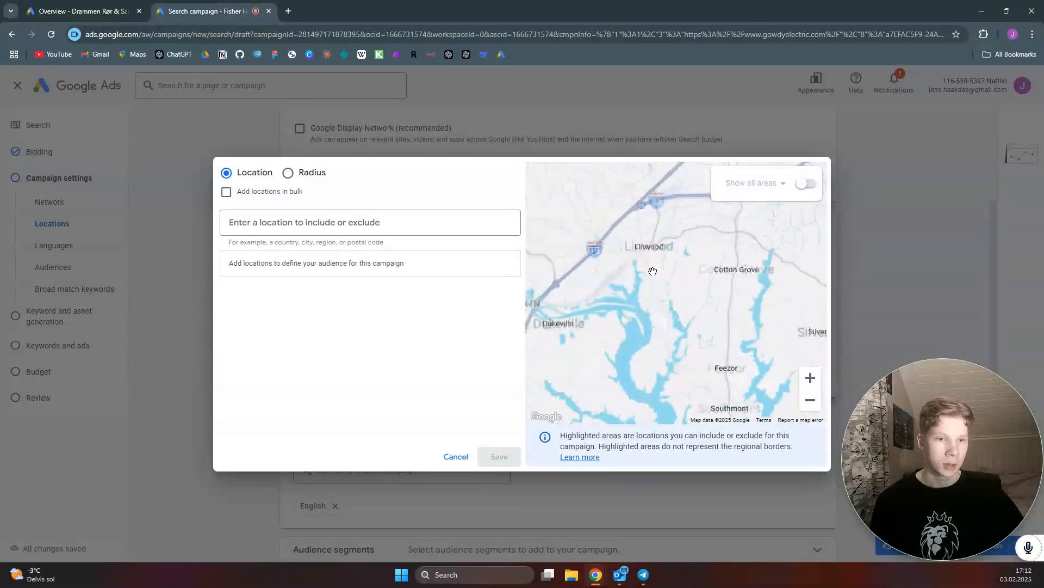
click(807, 184)
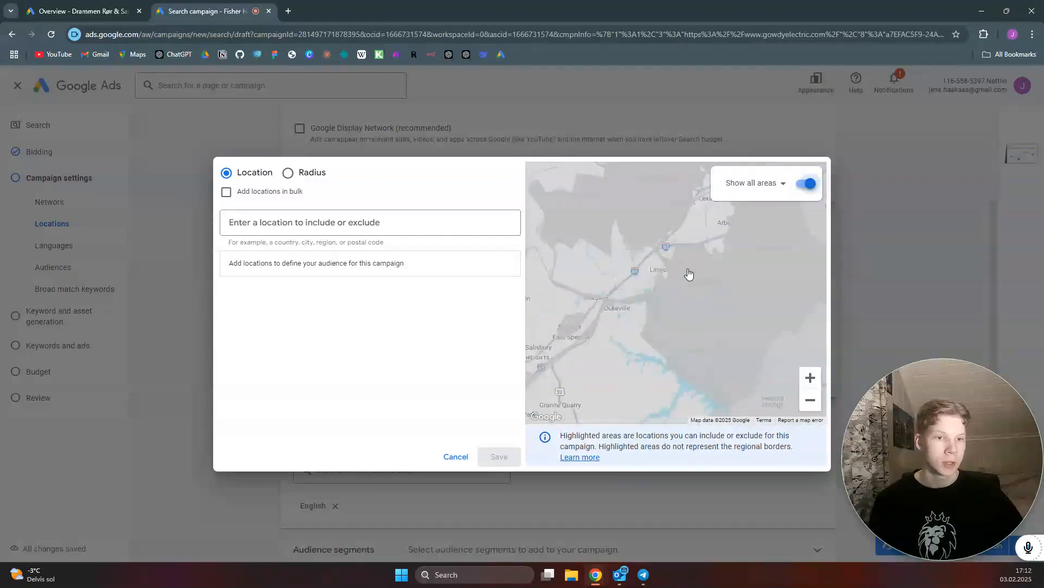
click(683, 271)
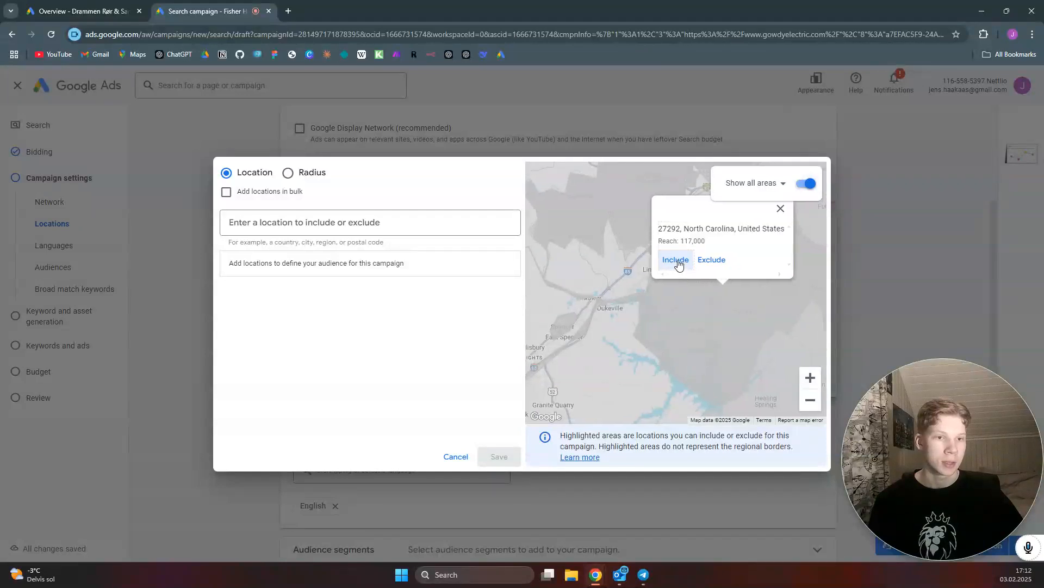
click(677, 259)
drag(683, 261, 713, 310)
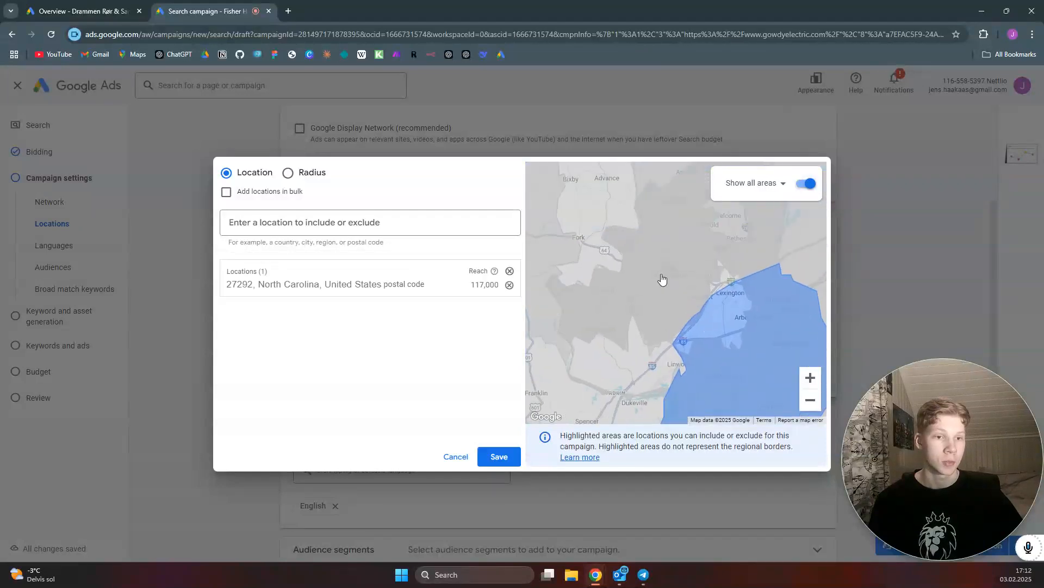
Include the postal codes 27295, 27299 and 28146, North Carolina as further target areas picked from the map
click(662, 279)
click(653, 264)
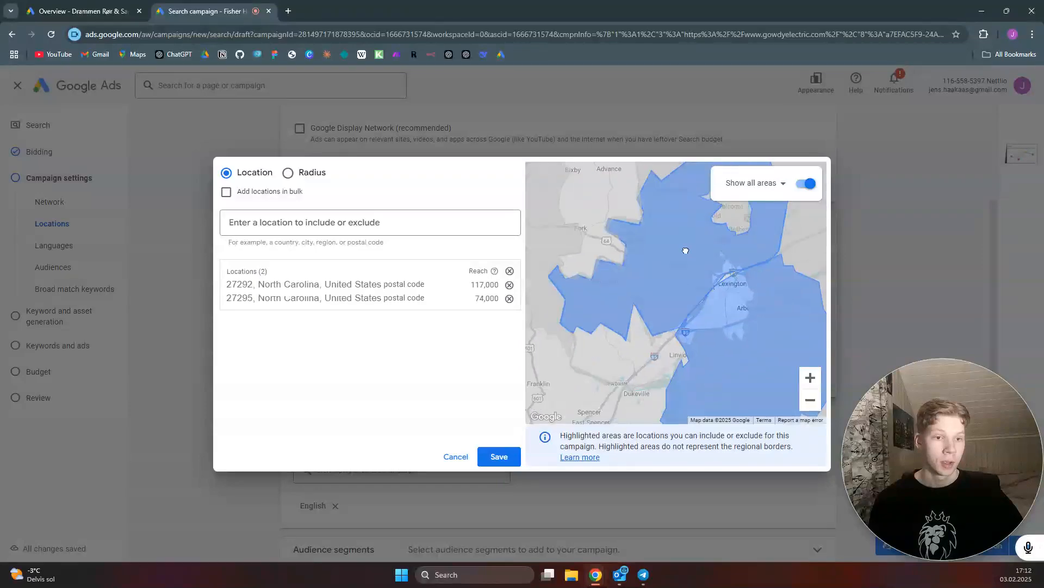
click(654, 285)
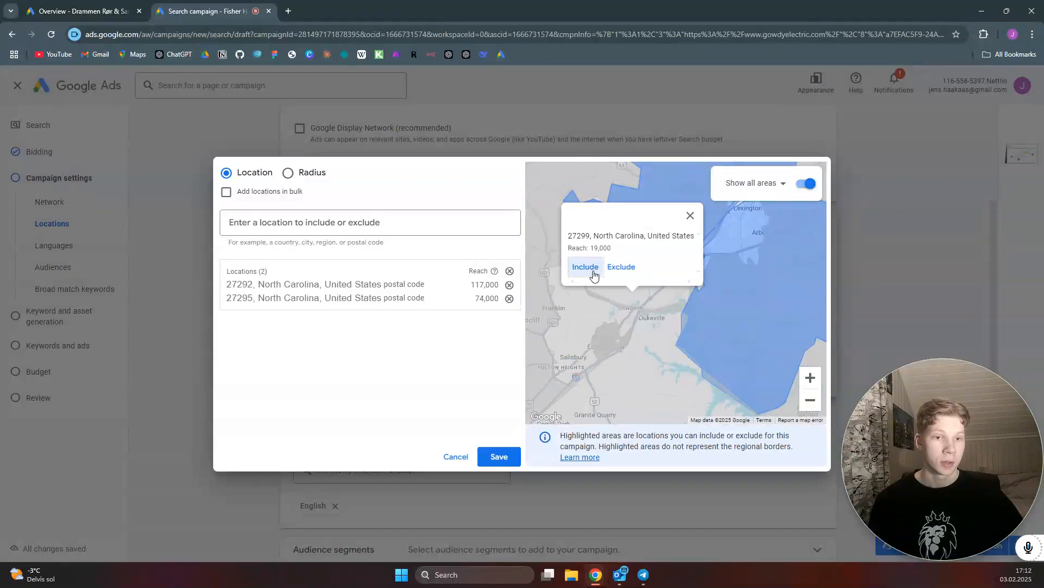
click(590, 269)
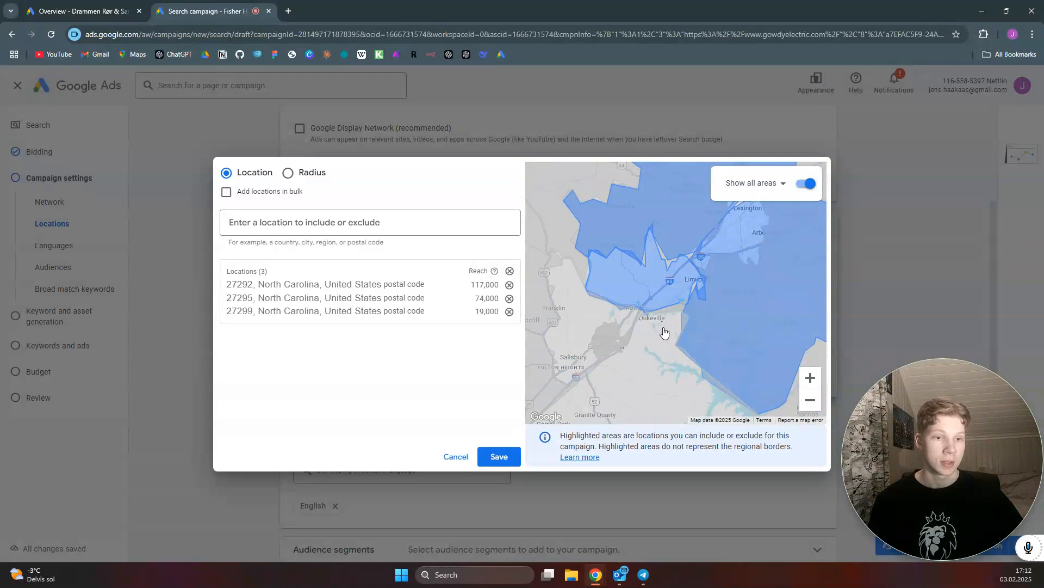
click(664, 331)
click(594, 364)
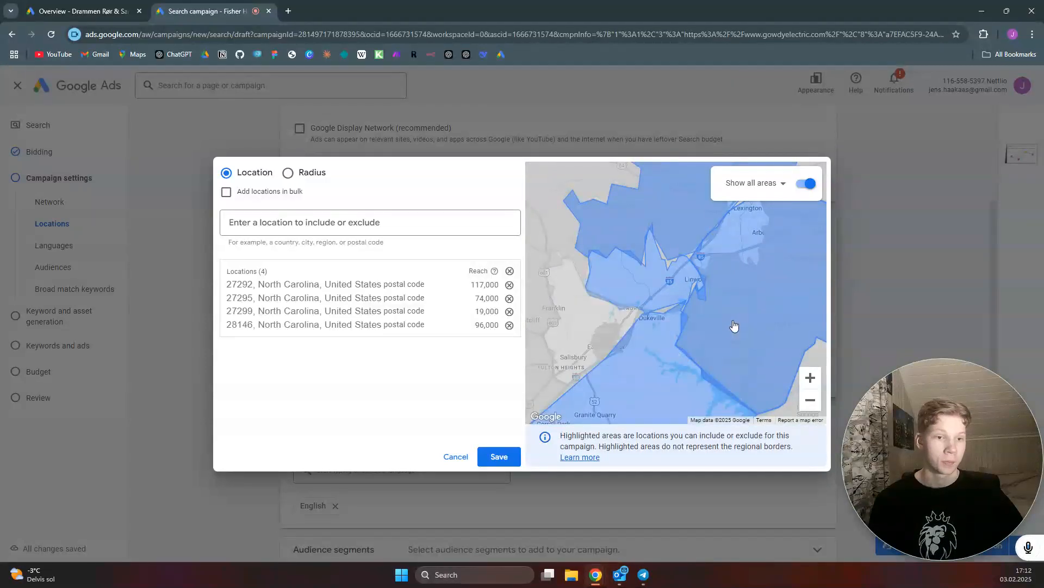
Exclude Davidson County, North Carolina, picked from the map, from the targeted locations
scroll(734, 325, down, 2)
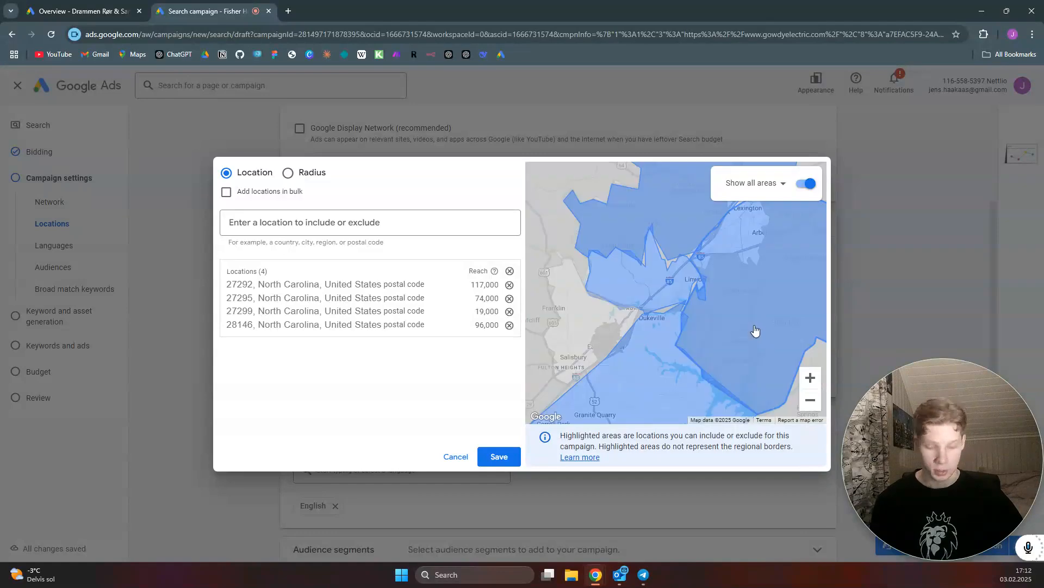
ctrl+scroll(753, 321, down, 2)
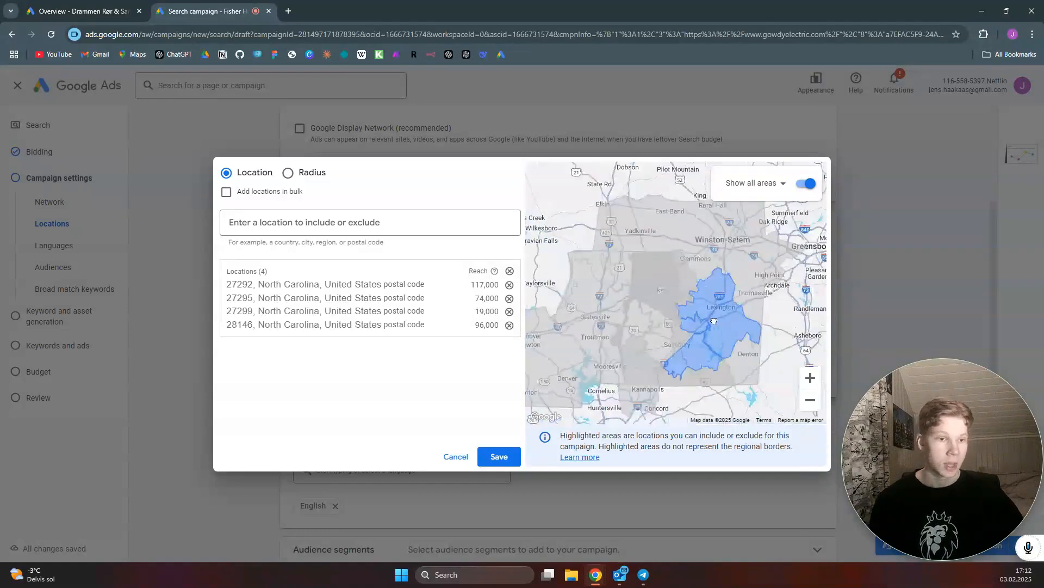
click(739, 292)
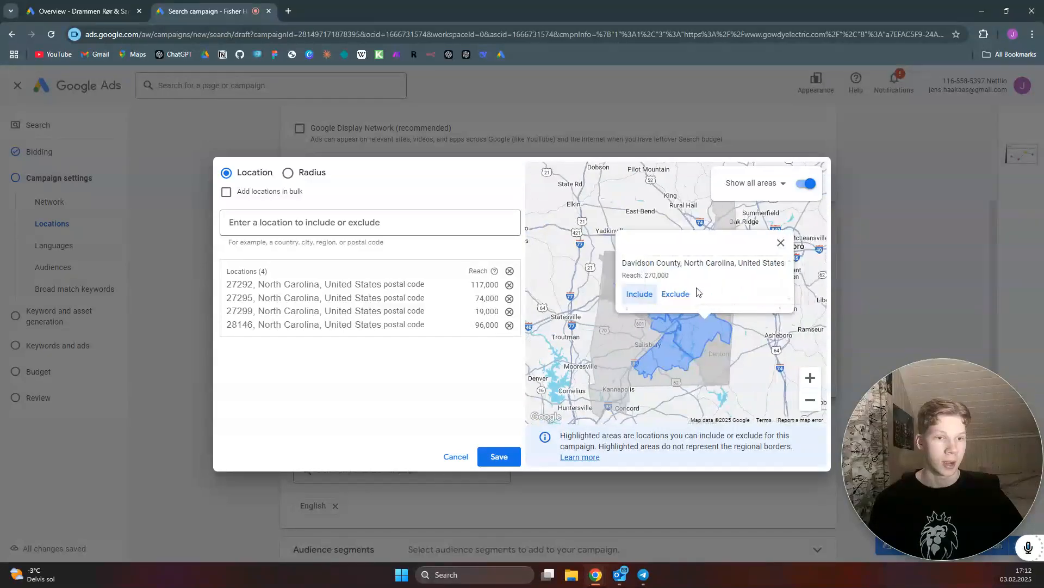
click(684, 295)
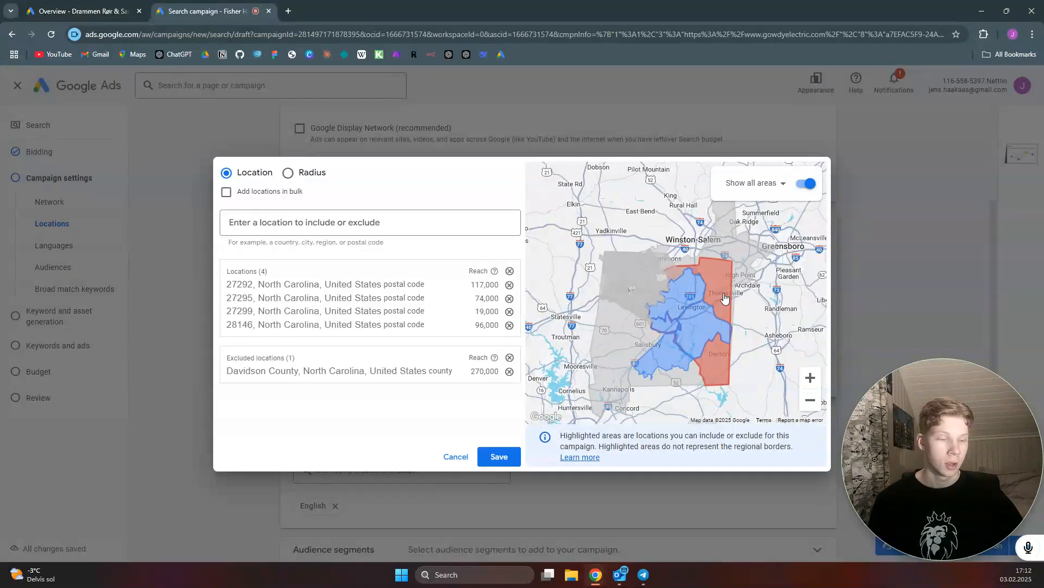
Exclude North Carolina's 6th Congressional District 2024 redistricting picked from the map, then save the location selection
scroll(721, 296, down, 1)
ctrl+scroll(719, 321, up, 2)
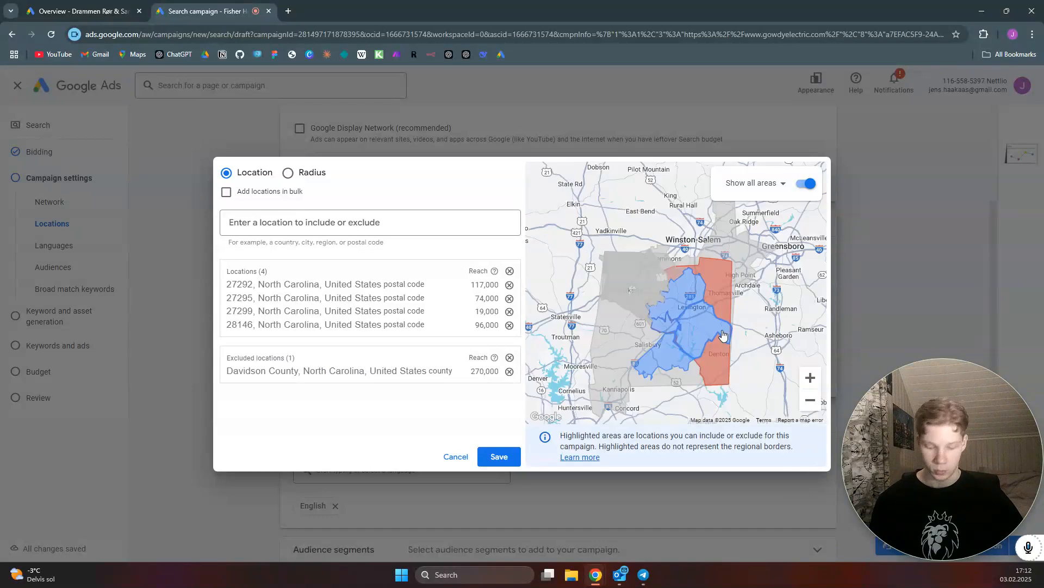
ctrl+scroll(716, 327, up, 2)
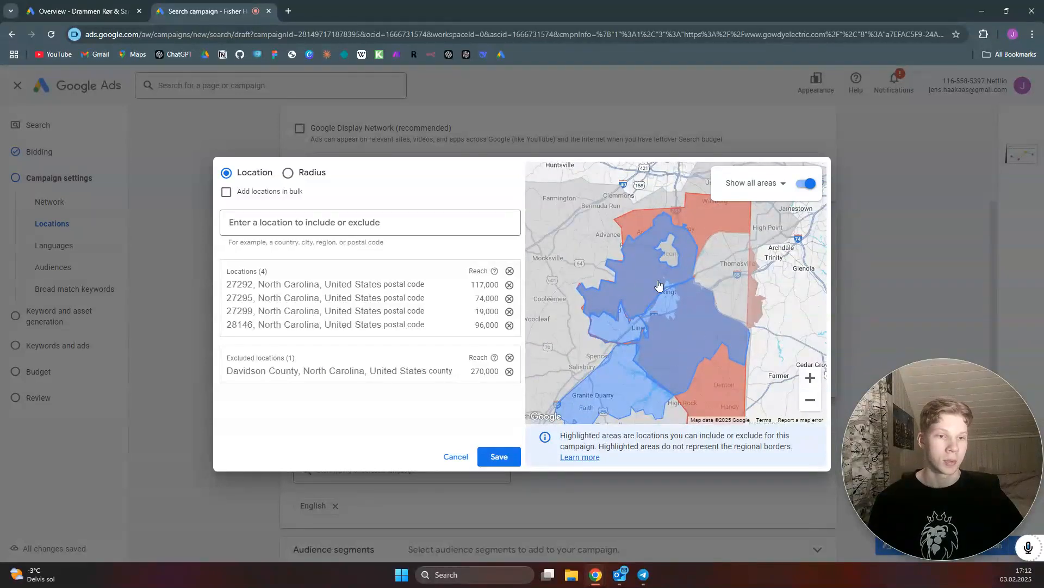
click(580, 247)
click(619, 328)
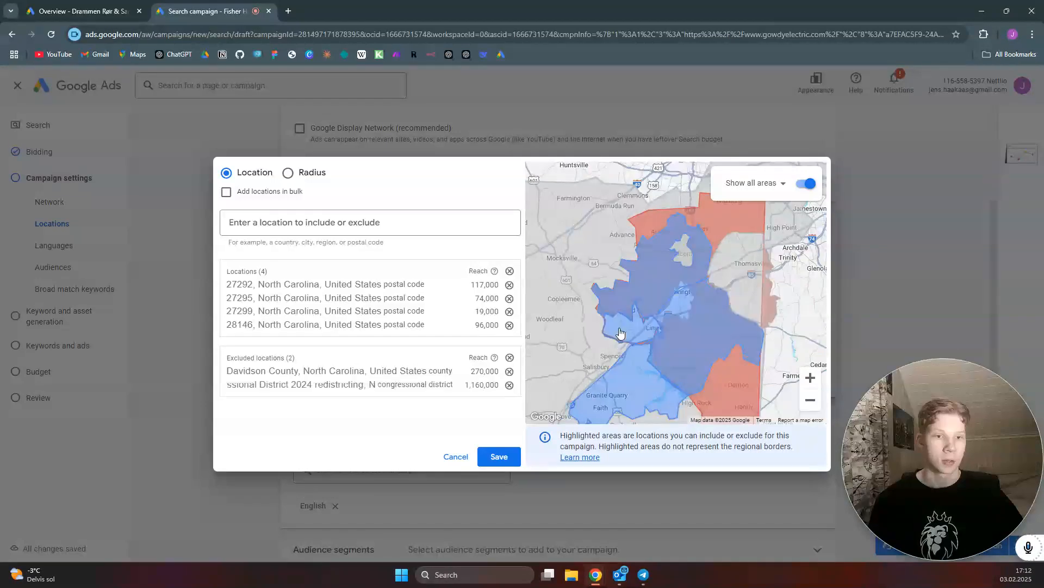
click(611, 259)
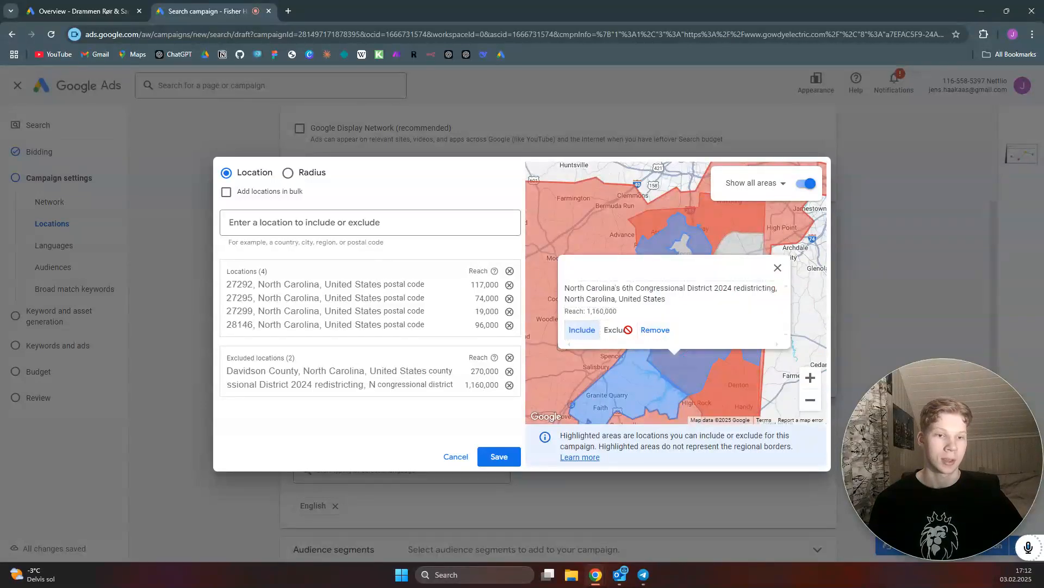
click(778, 268)
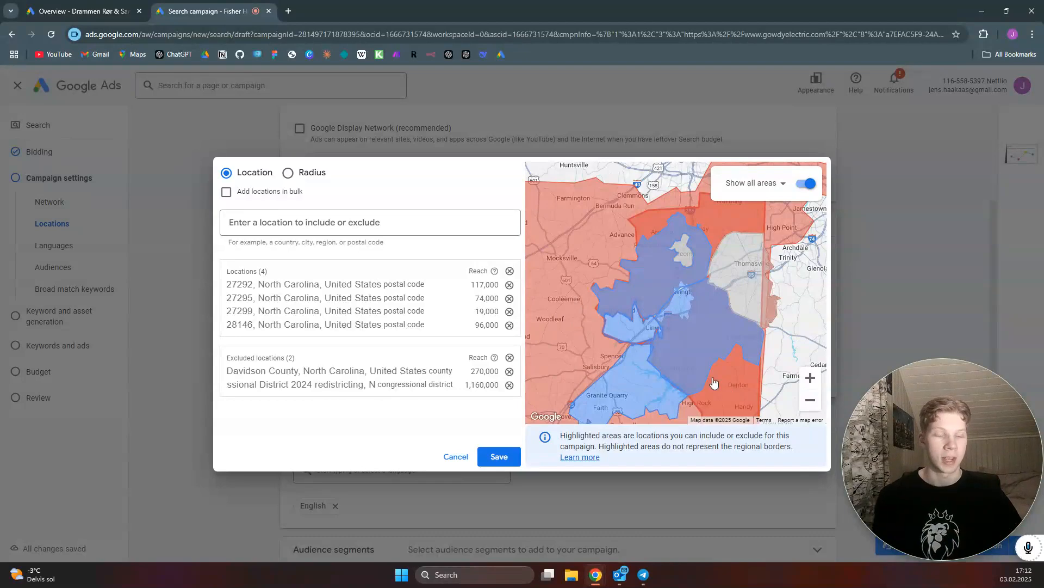
click(503, 461)
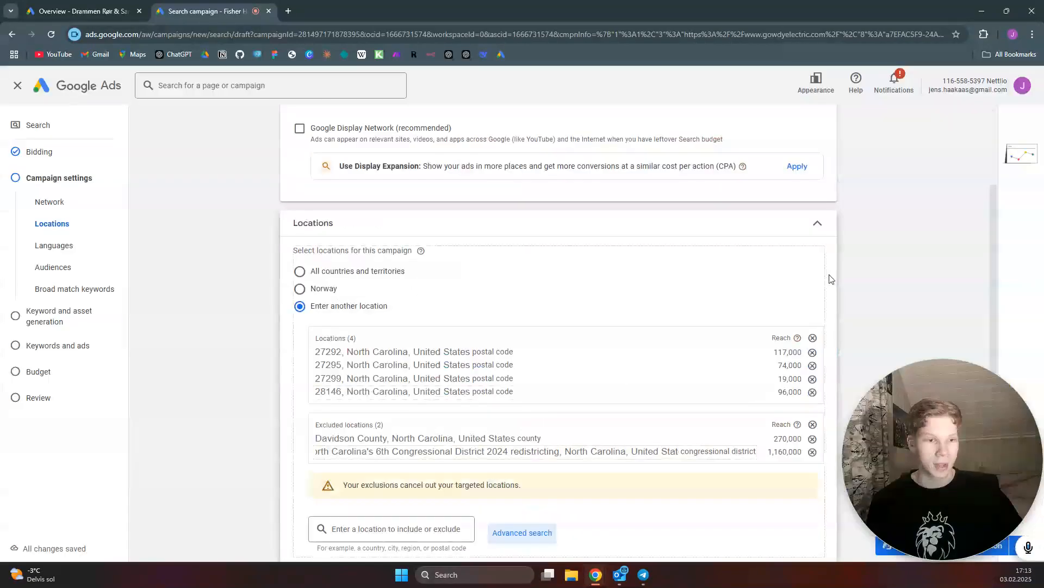
Turn broad match keywords off and expand the additional campaign settings
scroll(898, 270, down, 5)
scroll(898, 269, down, 2)
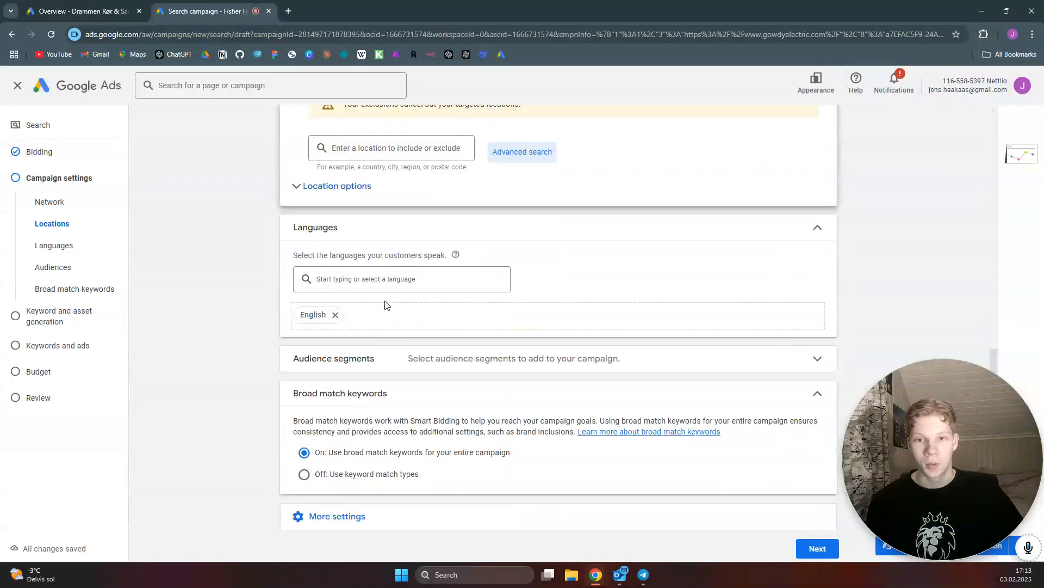
scroll(380, 309, down, 1)
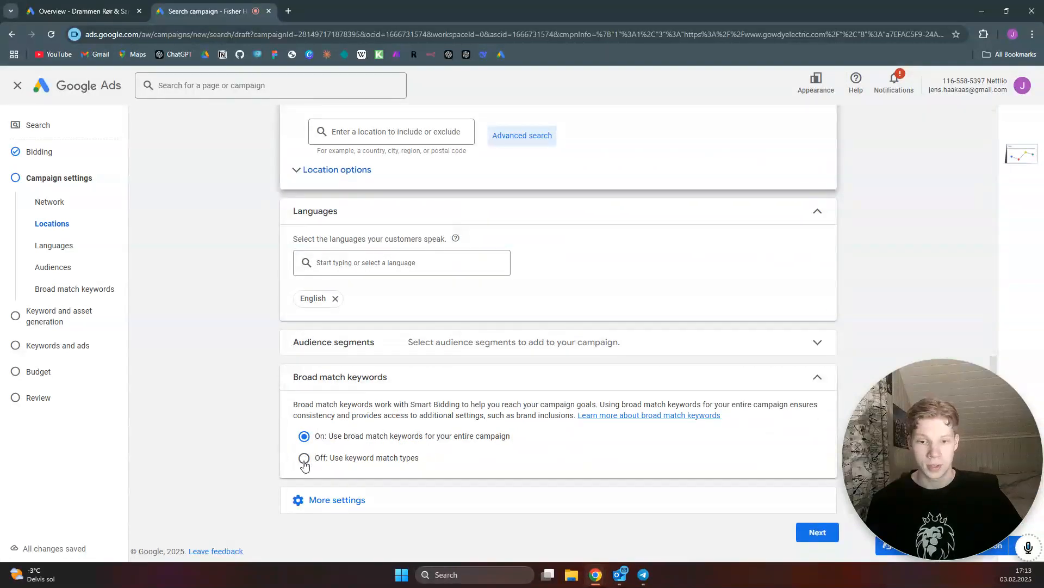
click(348, 501)
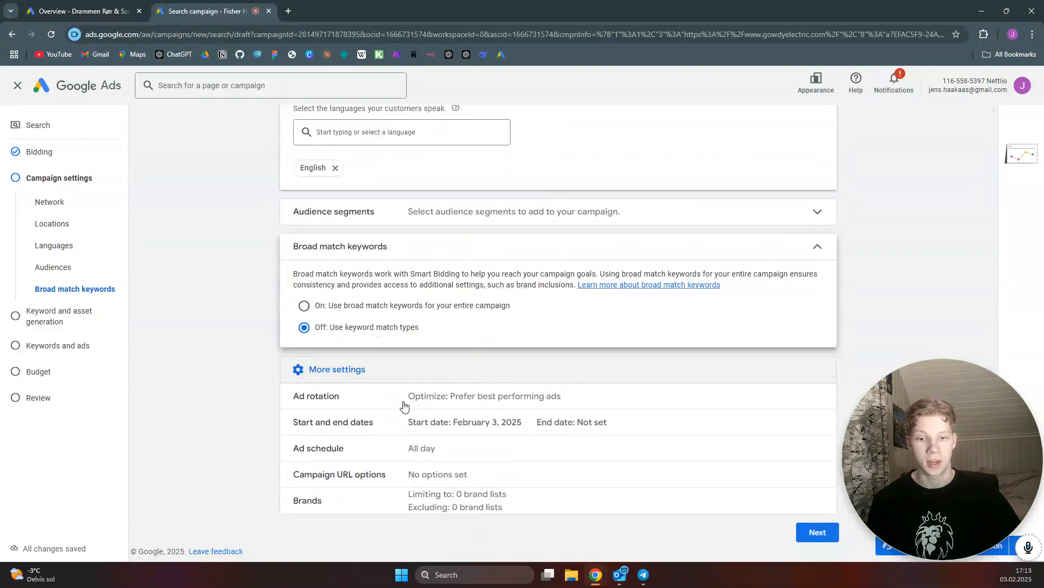
Set the ad schedule to run Mondays - Fridays from 09:00 to 17:00
click(385, 448)
scroll(384, 390, down, 2)
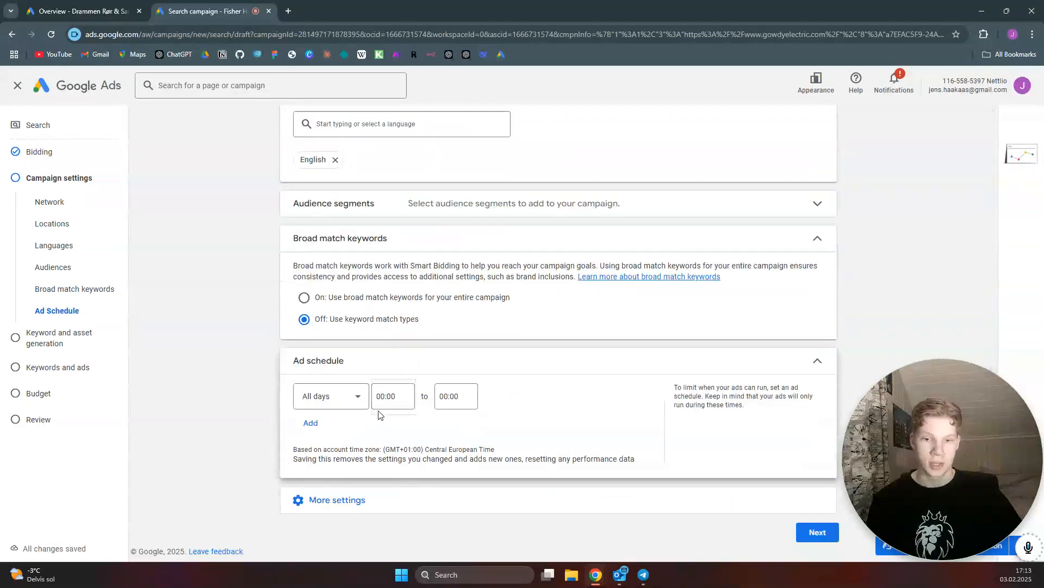
click(349, 397)
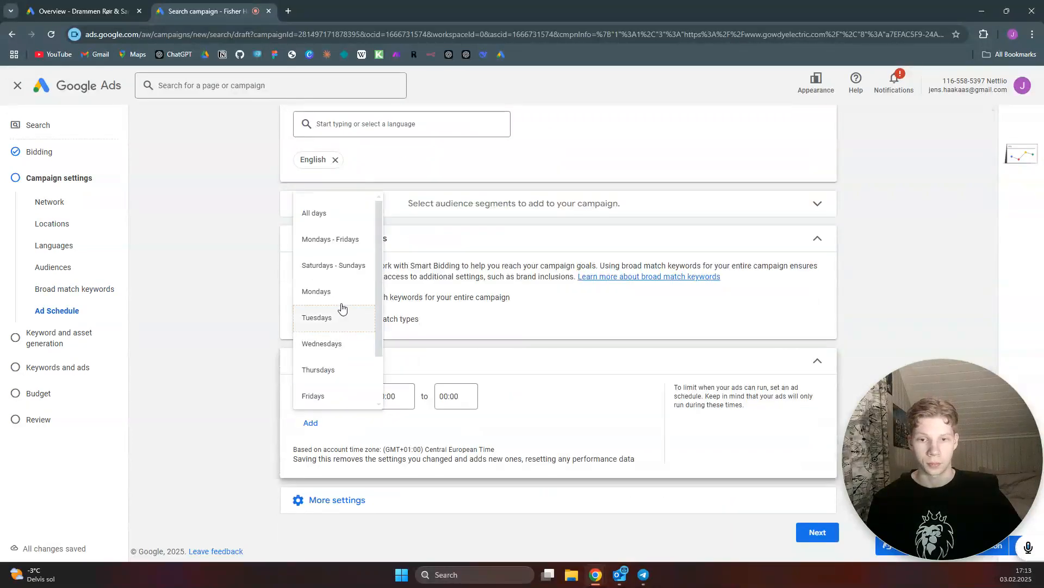
click(344, 248)
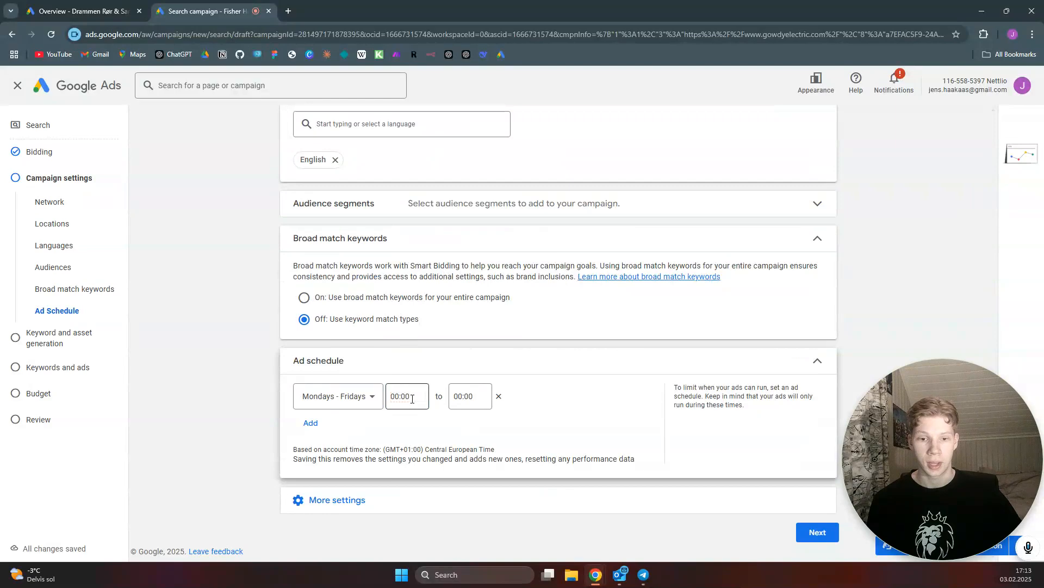
click(412, 399)
scroll(408, 340, down, 15)
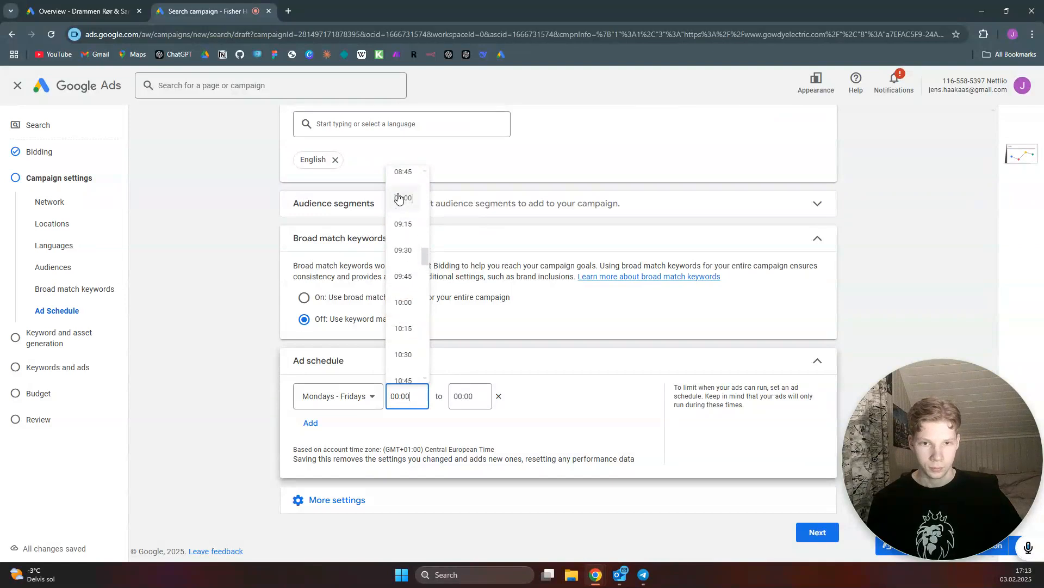
click(403, 198)
click(465, 402)
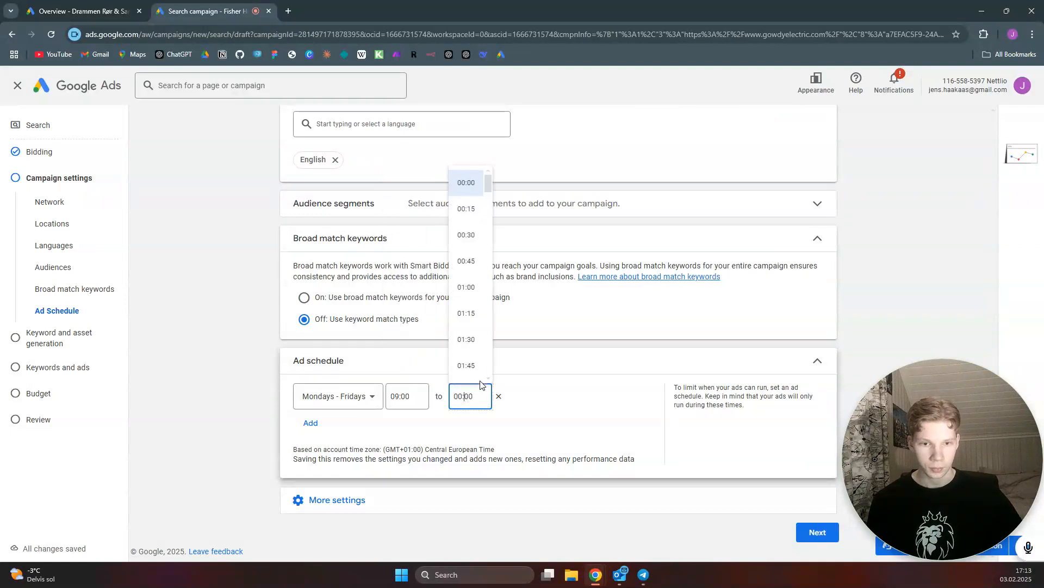
scroll(464, 321, down, 20)
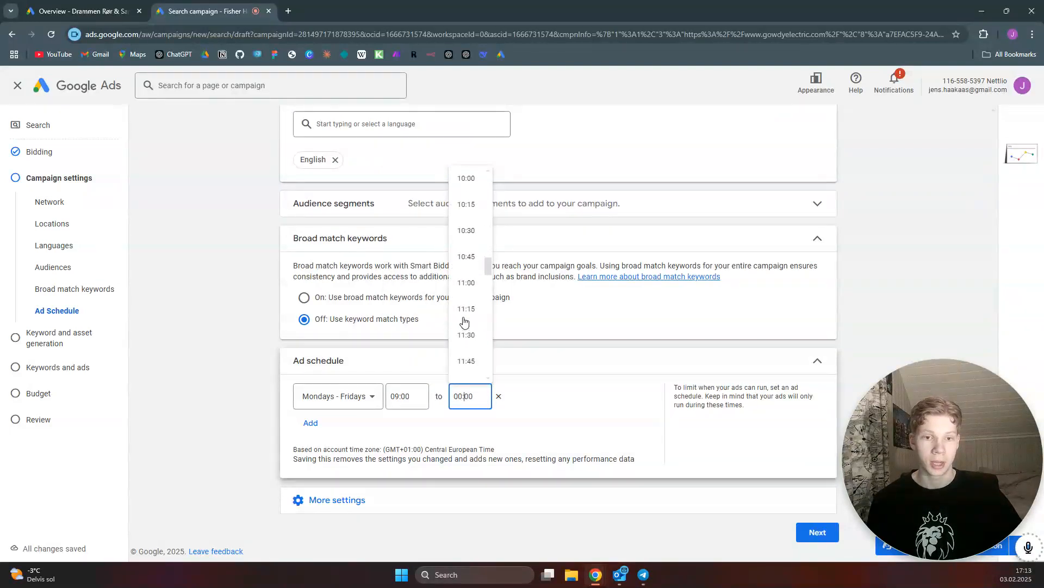
scroll(466, 321, down, 4)
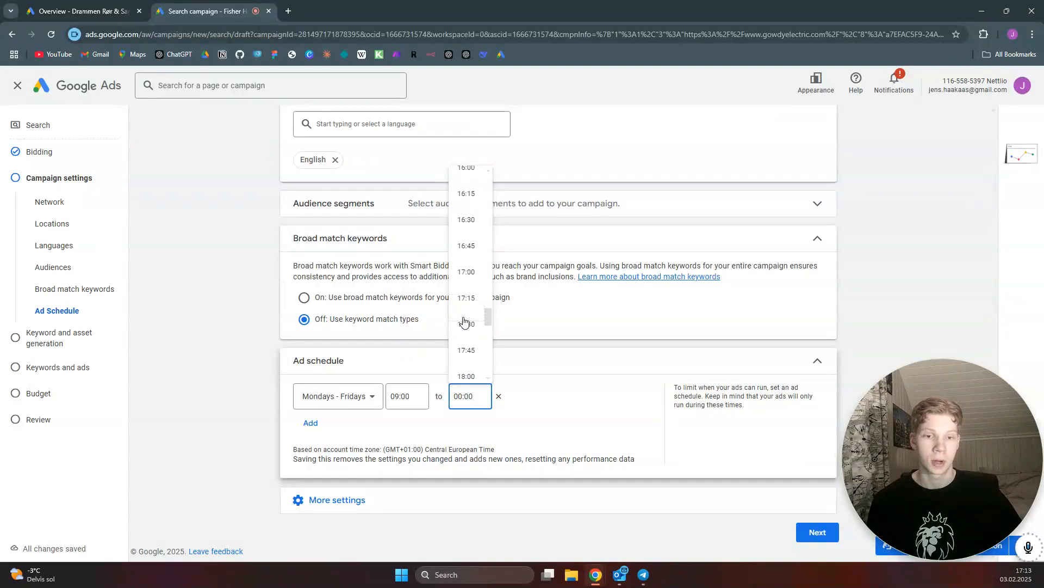
click(468, 274)
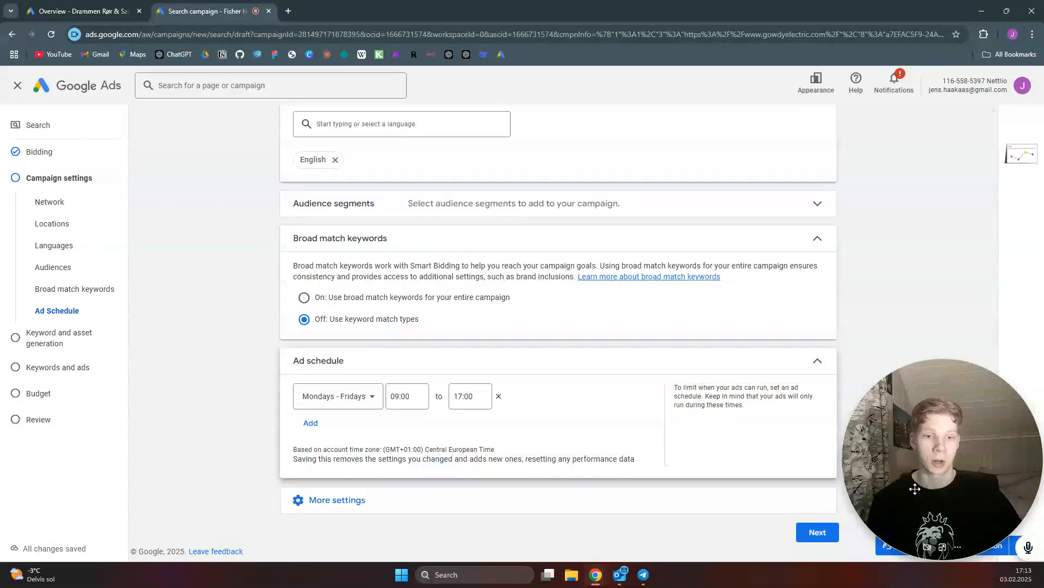
Continue to the next stage and skip the keyword and asset generation
click(928, 548)
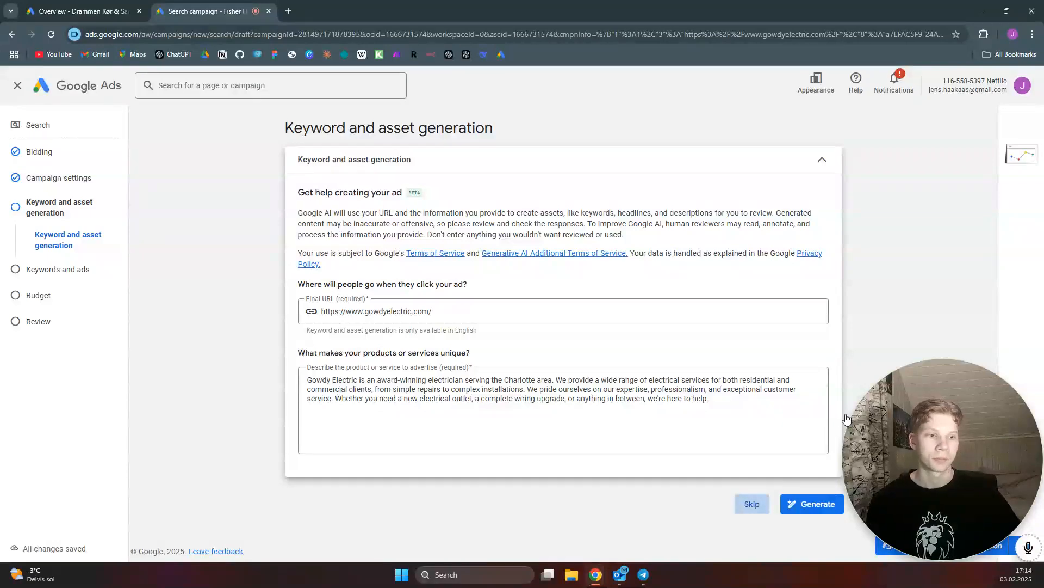
click(767, 504)
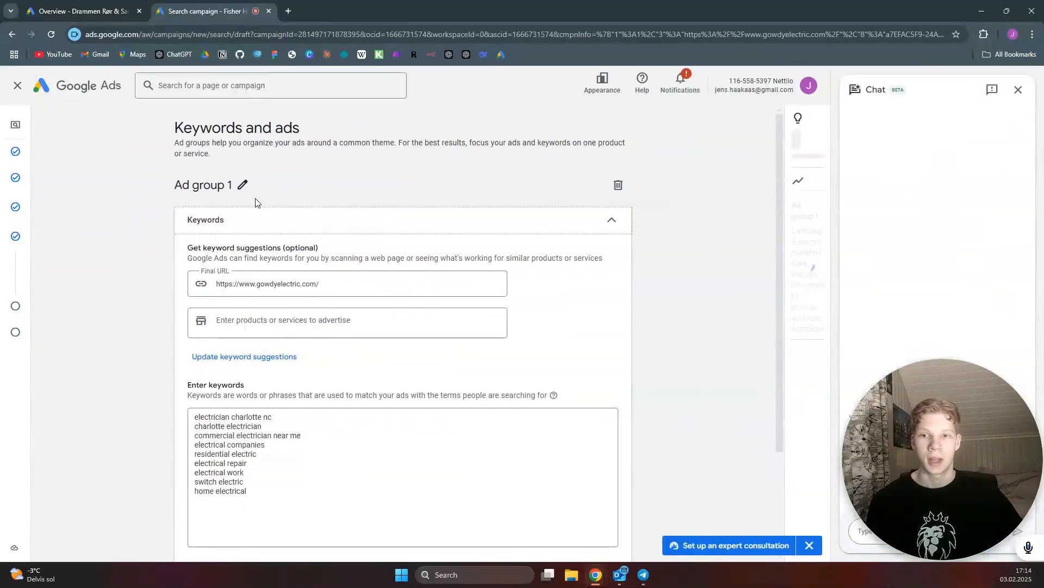
Rename the ad group to electrician general
click(243, 187)
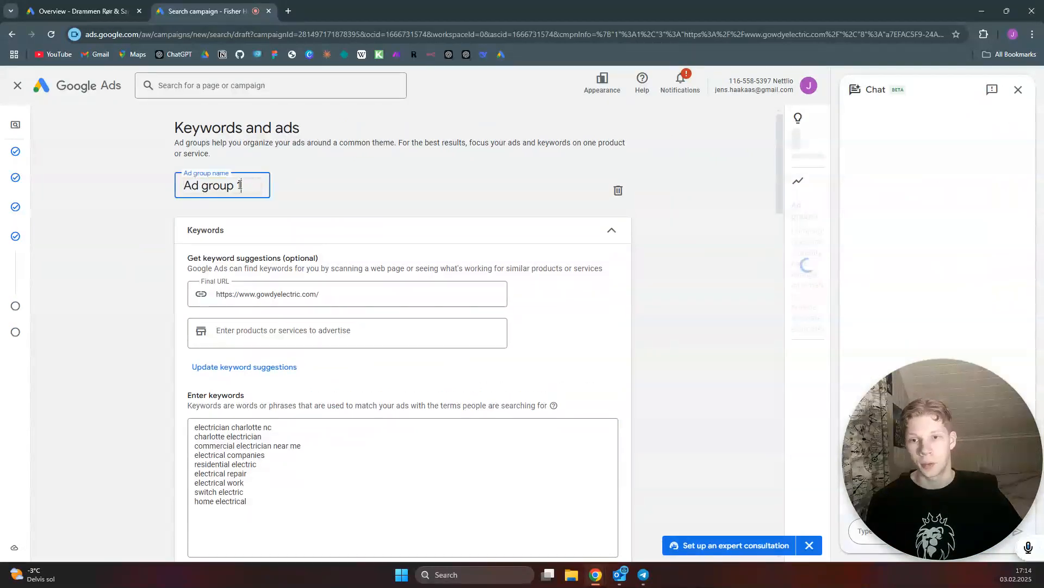
drag(248, 188, 189, 185)
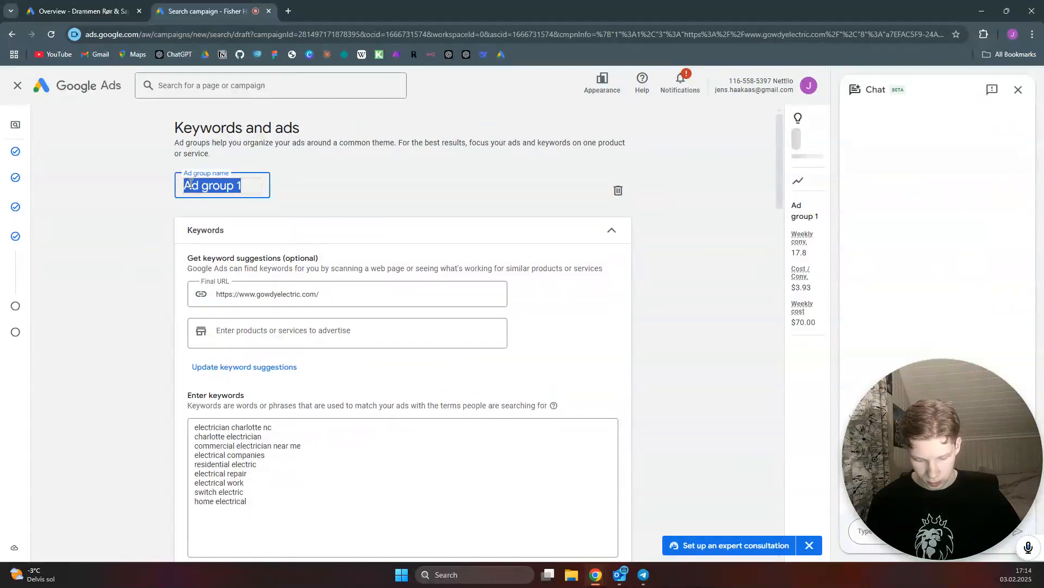
text(electri)
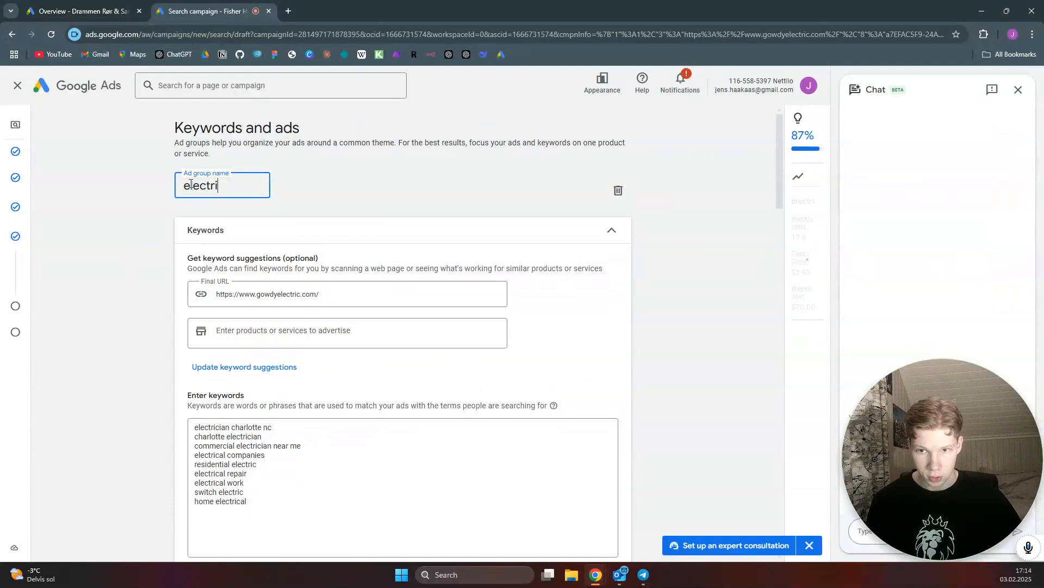
text(cia)
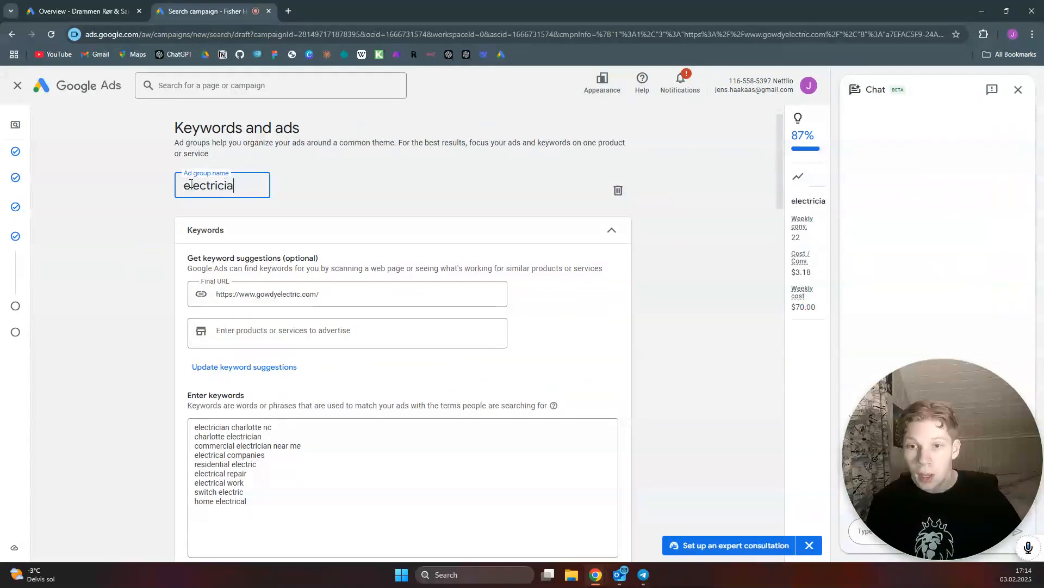
text(n general)
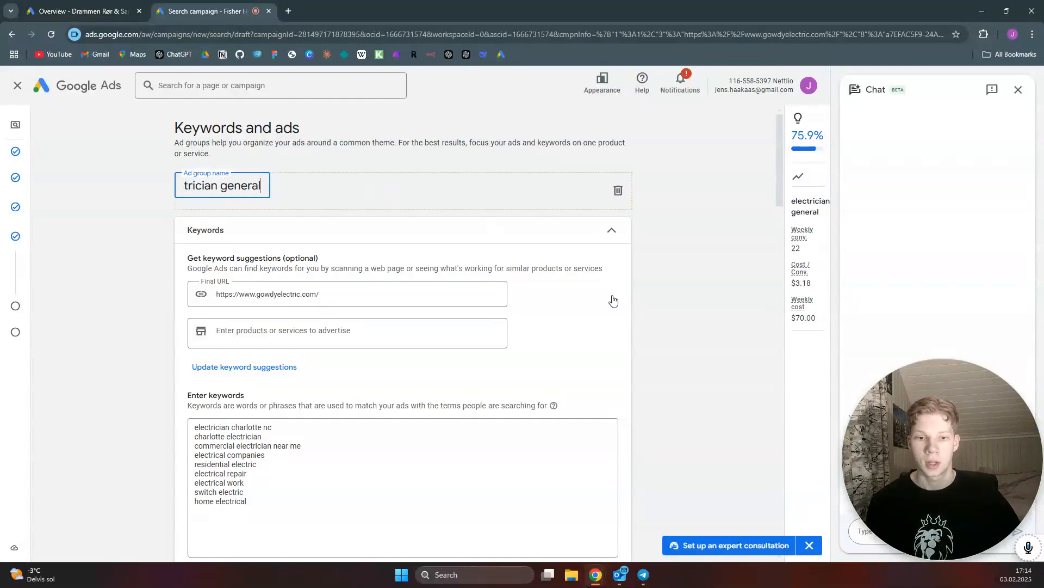
Review the keywords entered for the ad group
scroll(532, 293, down, 2)
scroll(259, 324, down, 2)
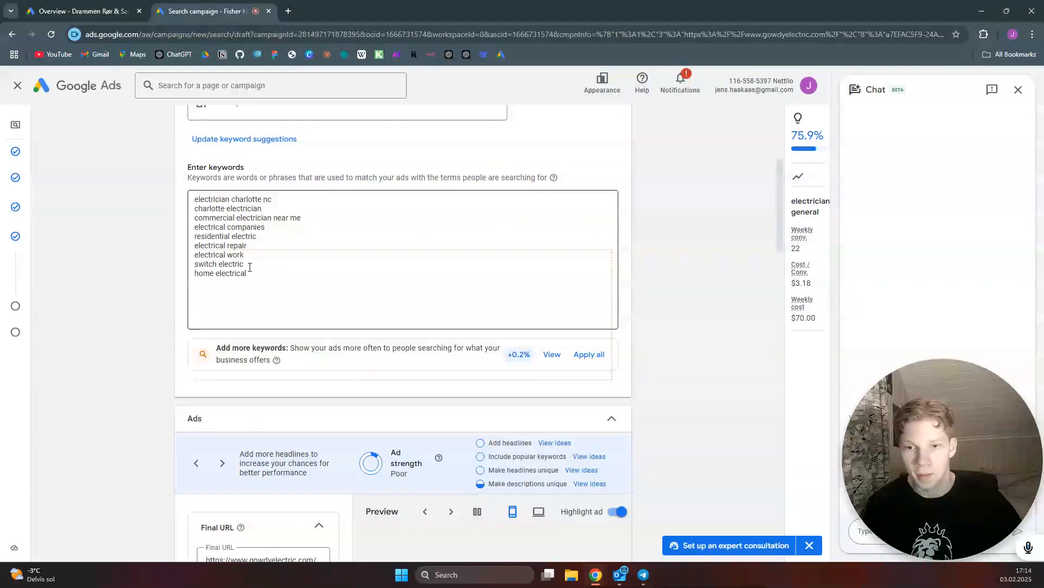
scroll(265, 231, down, 2)
scroll(266, 231, up, 1)
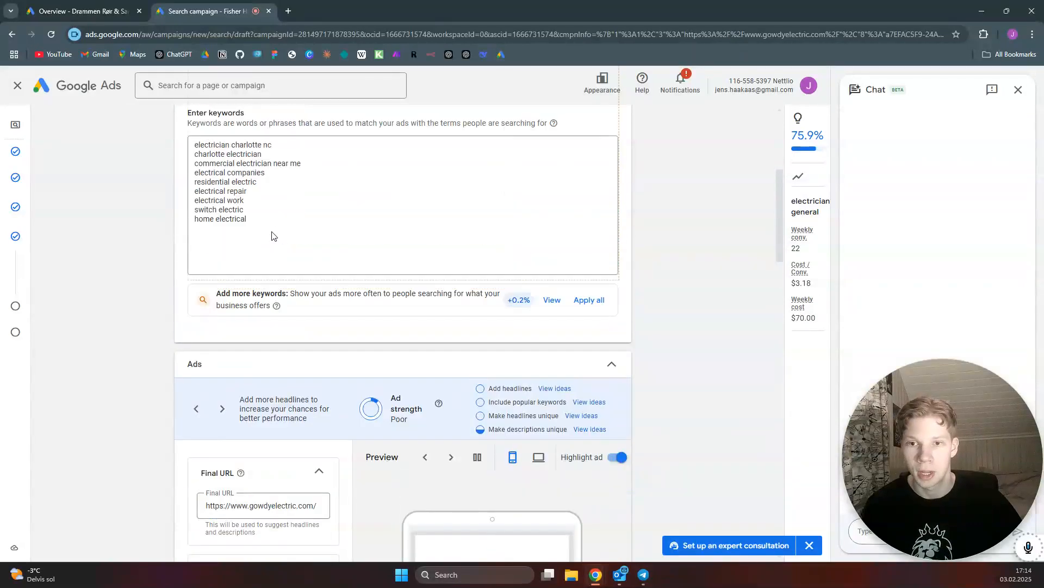
scroll(272, 234, up, 1)
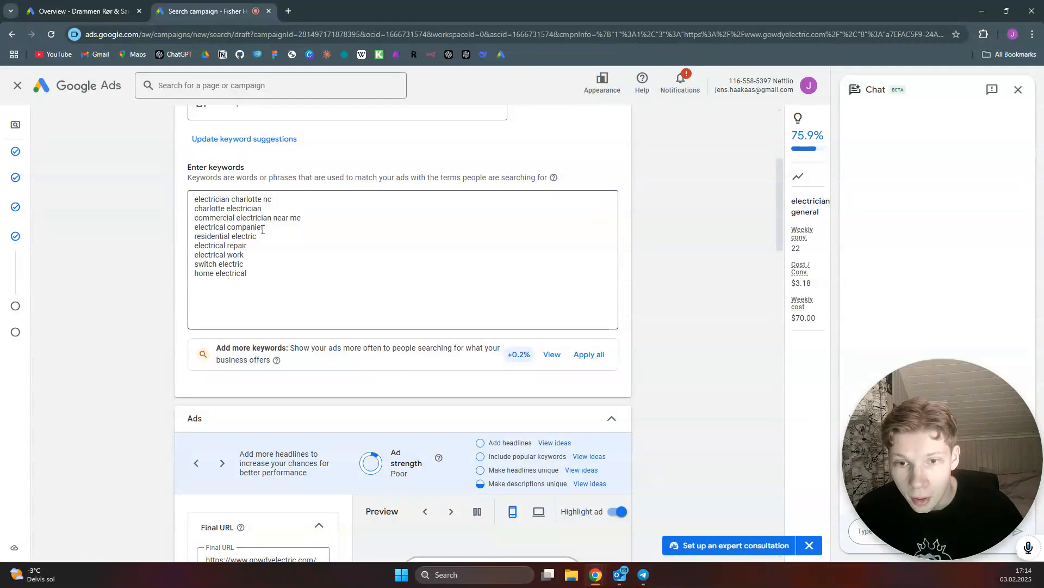
Set the ad's display path to electrician / charlotte
scroll(286, 275, down, 4)
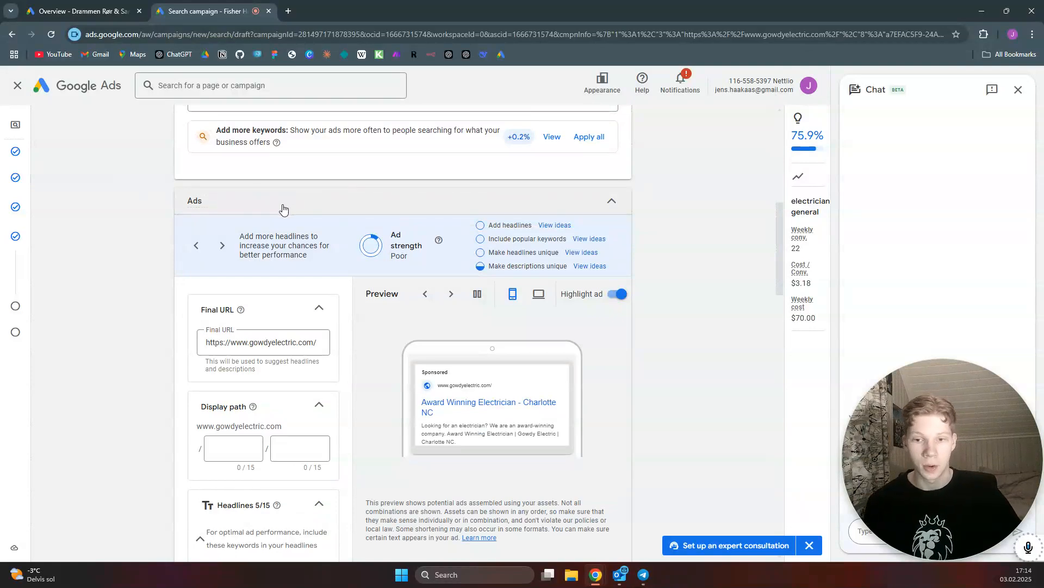
scroll(282, 209, down, 2)
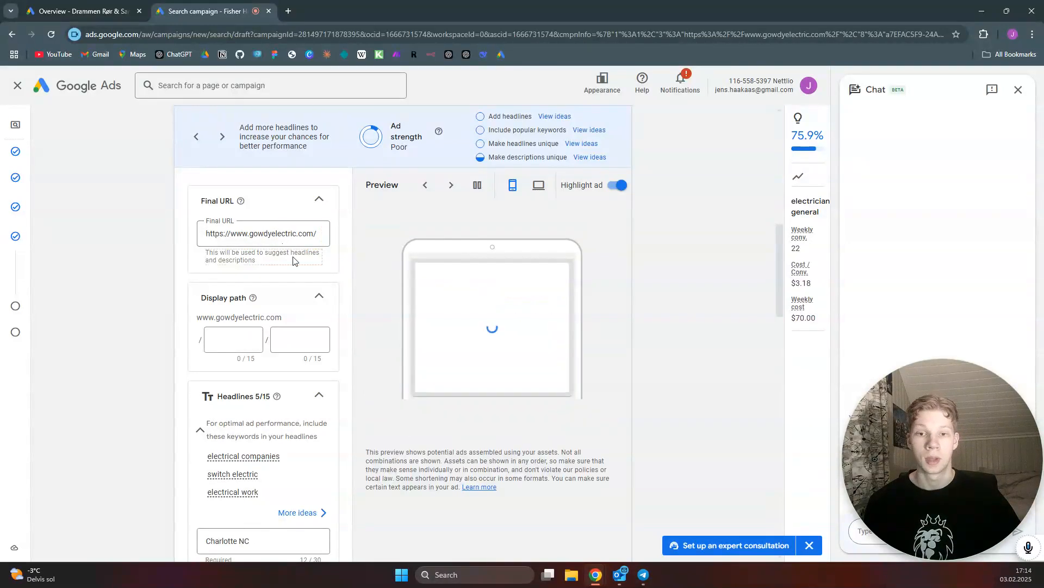
click(232, 340)
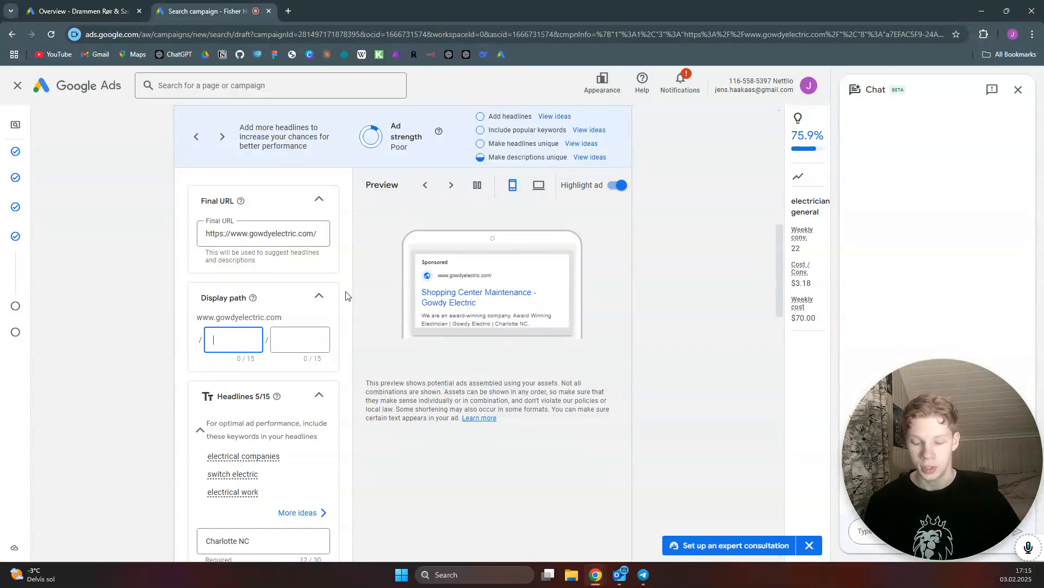
text(elec)
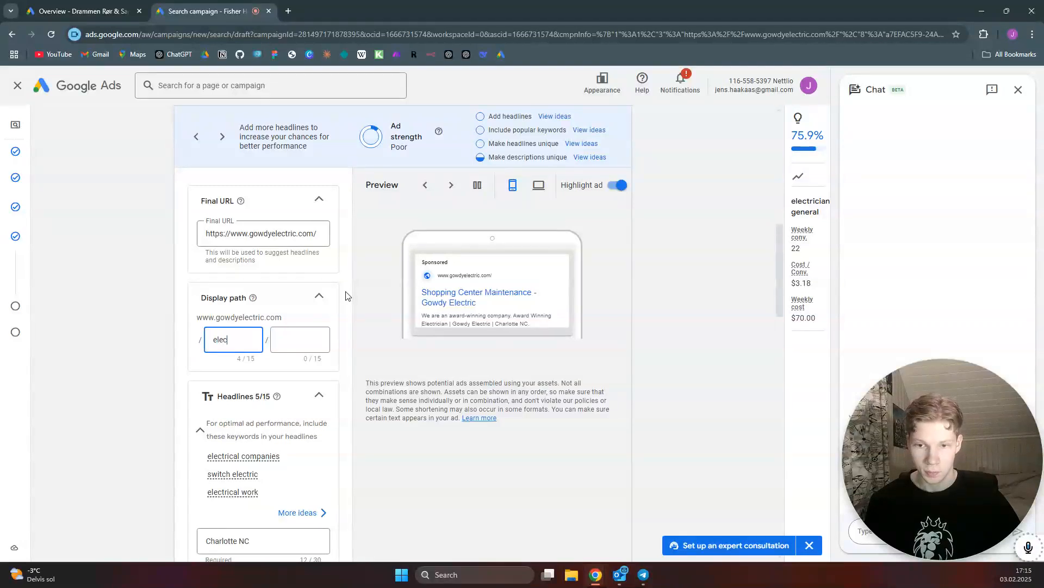
text(trician)
click(304, 338)
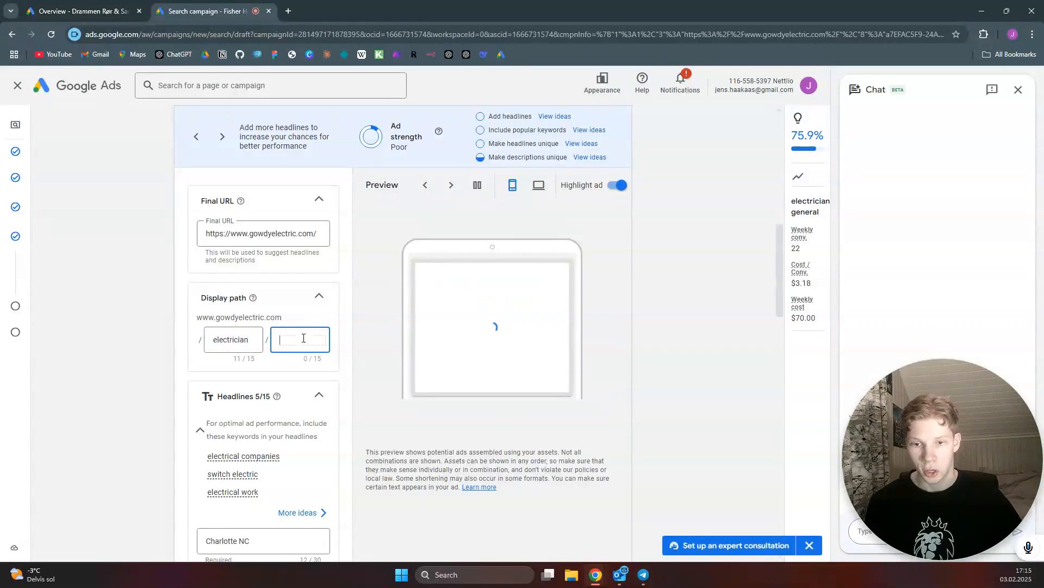
text(charlotte)
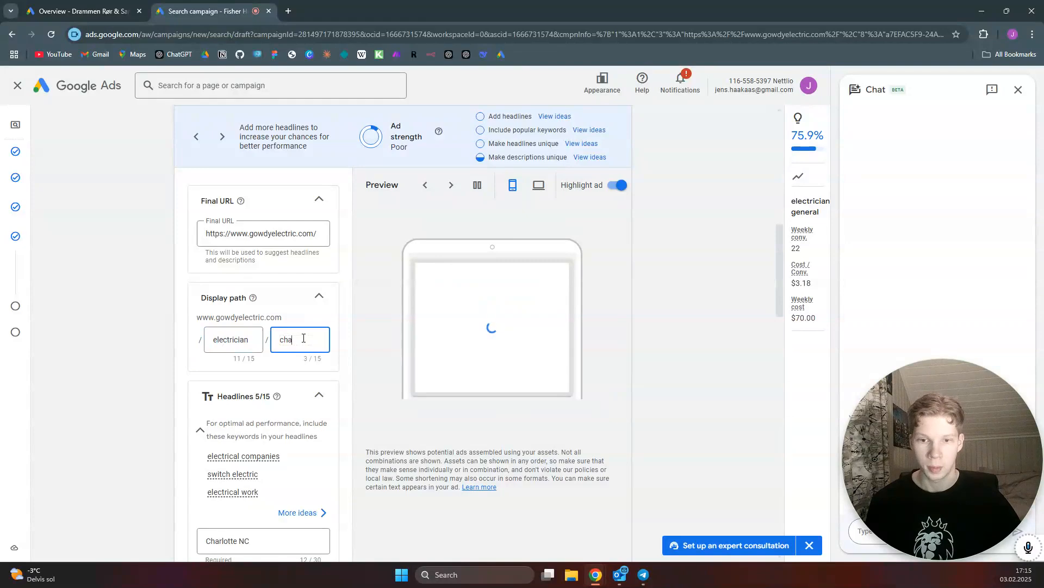
click(344, 302)
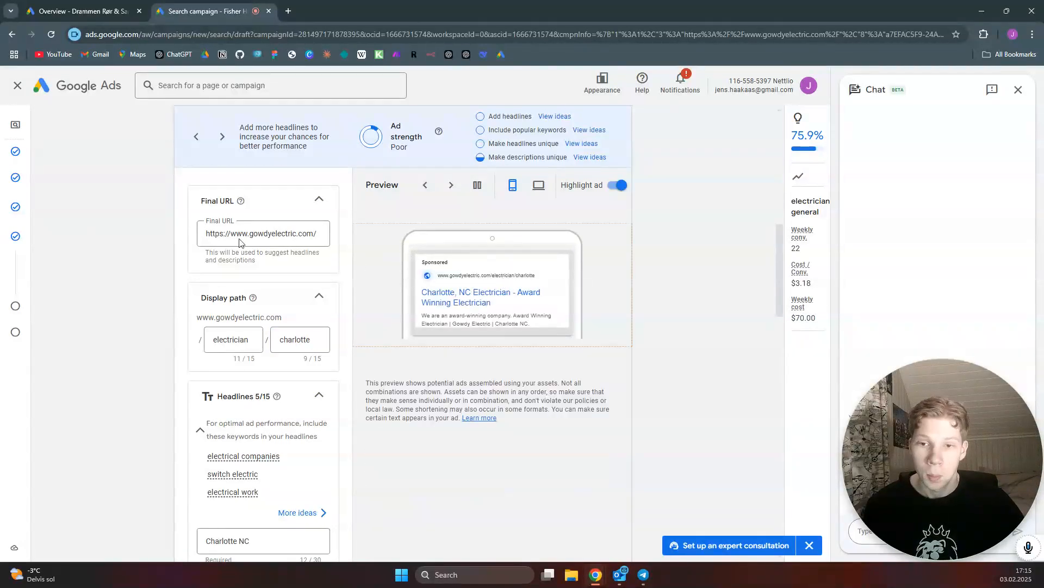
Pin the headlines #1 Electrician in Charlotte and Best Electricianin Charlotte to position 1
scroll(325, 288, down, 1)
scroll(324, 288, down, 3)
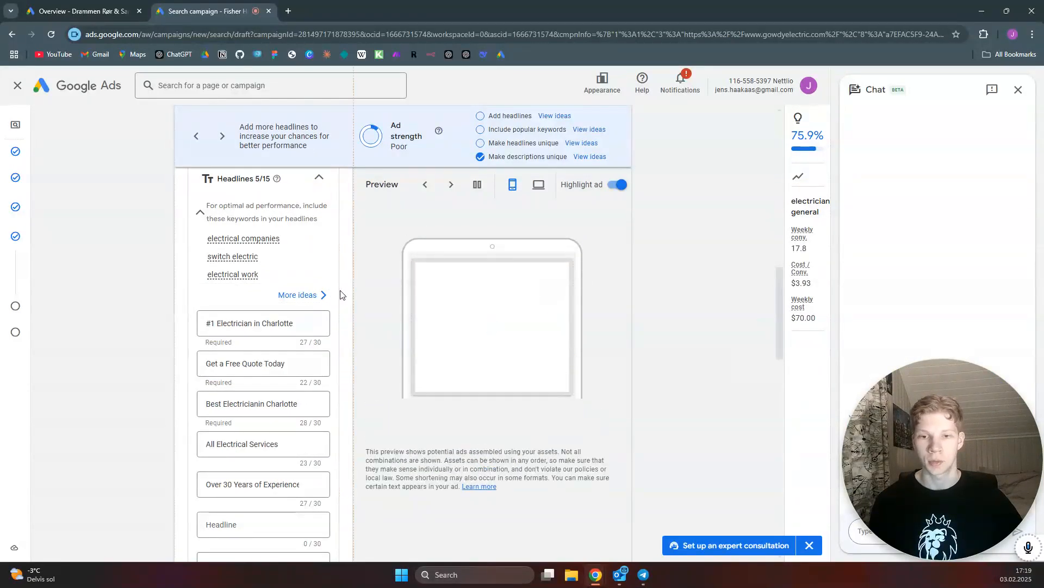
scroll(344, 296, down, 1)
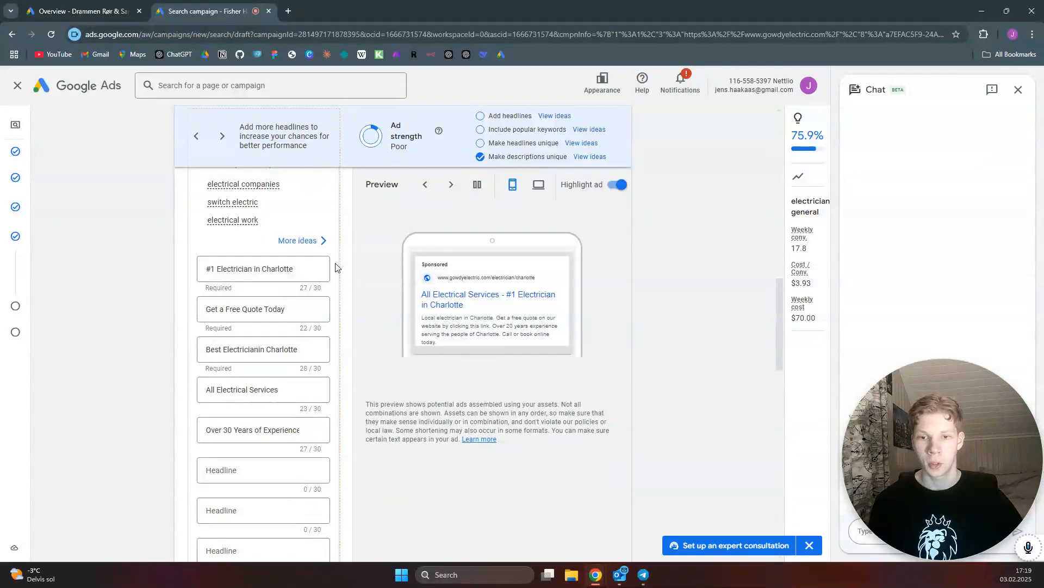
click(310, 270)
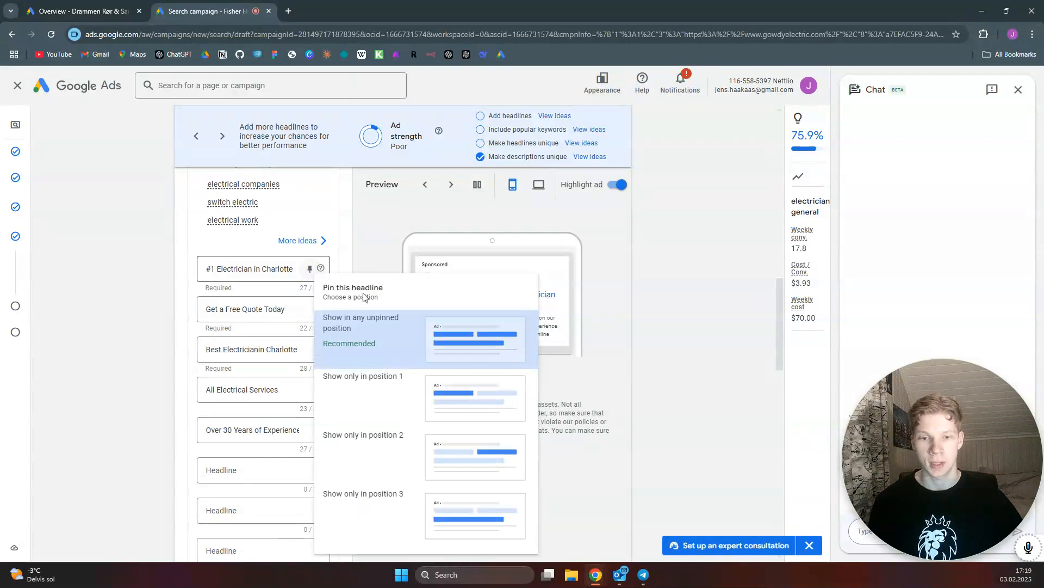
click(385, 391)
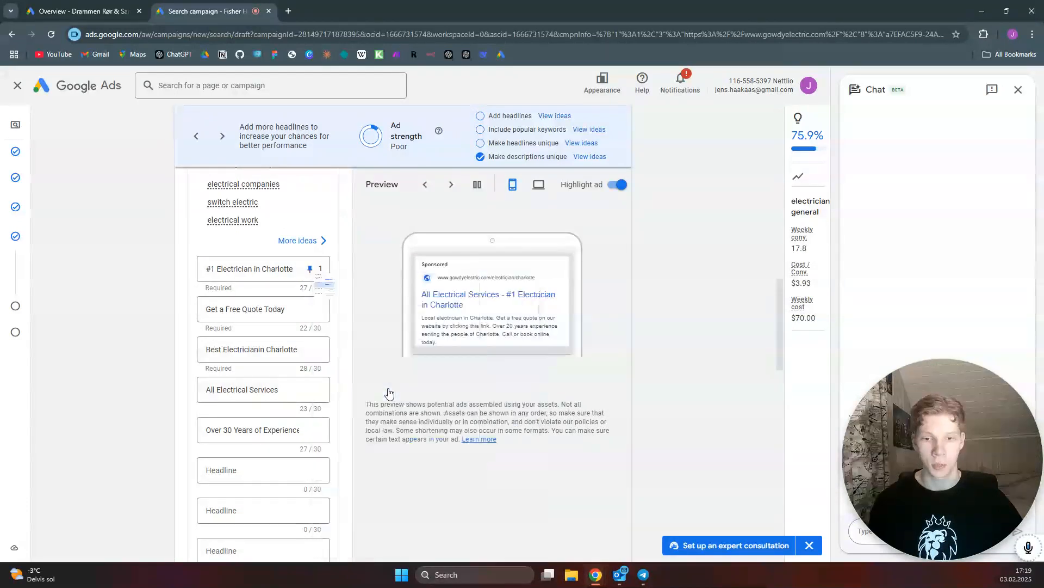
click(310, 350)
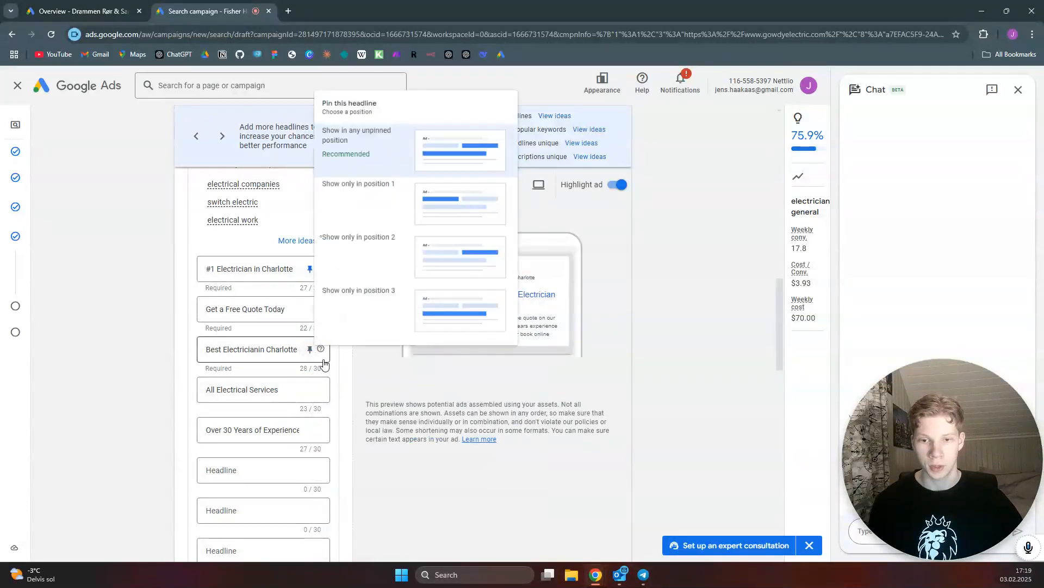
click(388, 195)
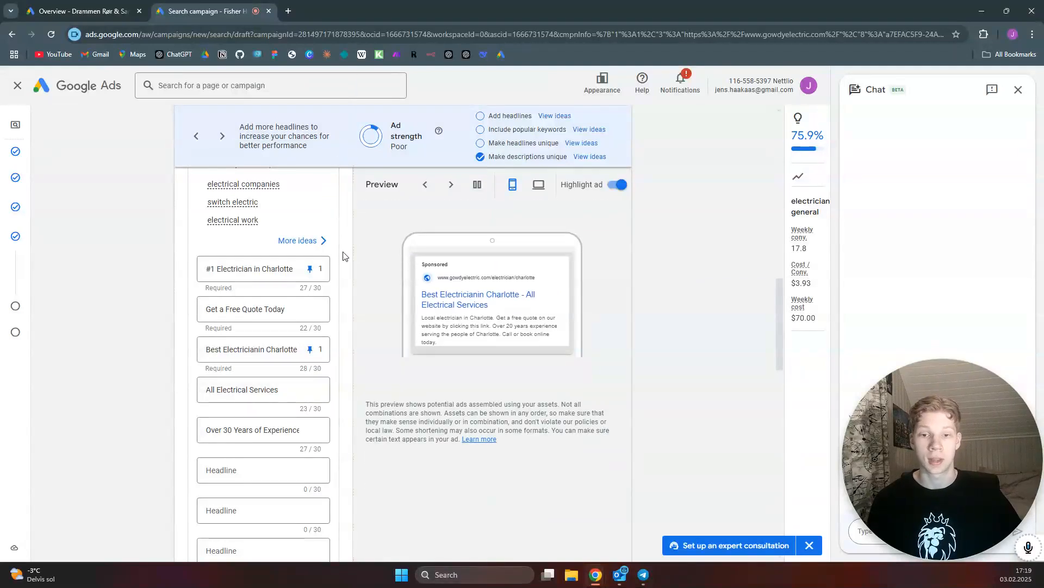
scroll(344, 256, down, 7)
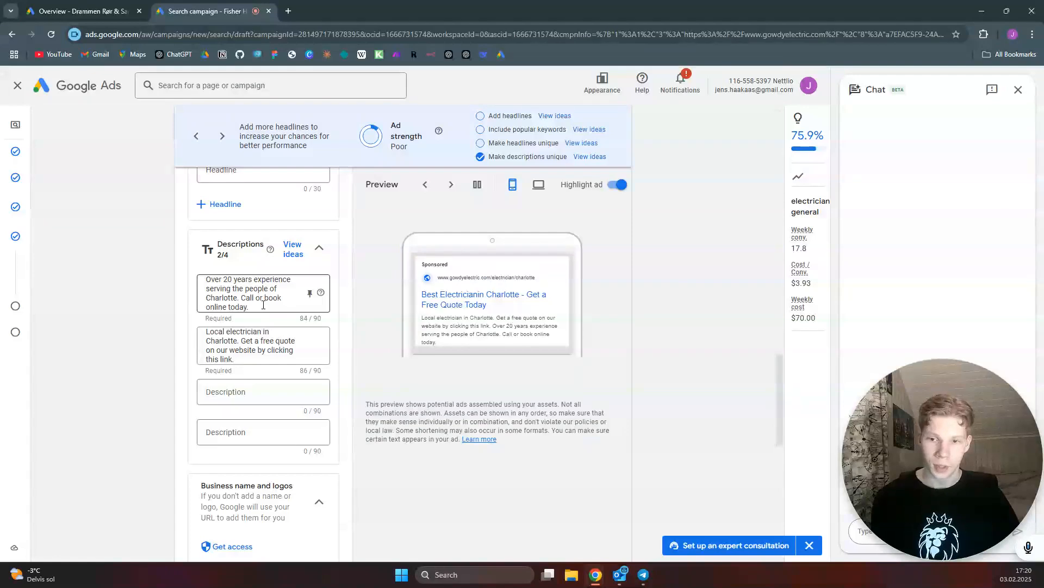
scroll(264, 304, down, 4)
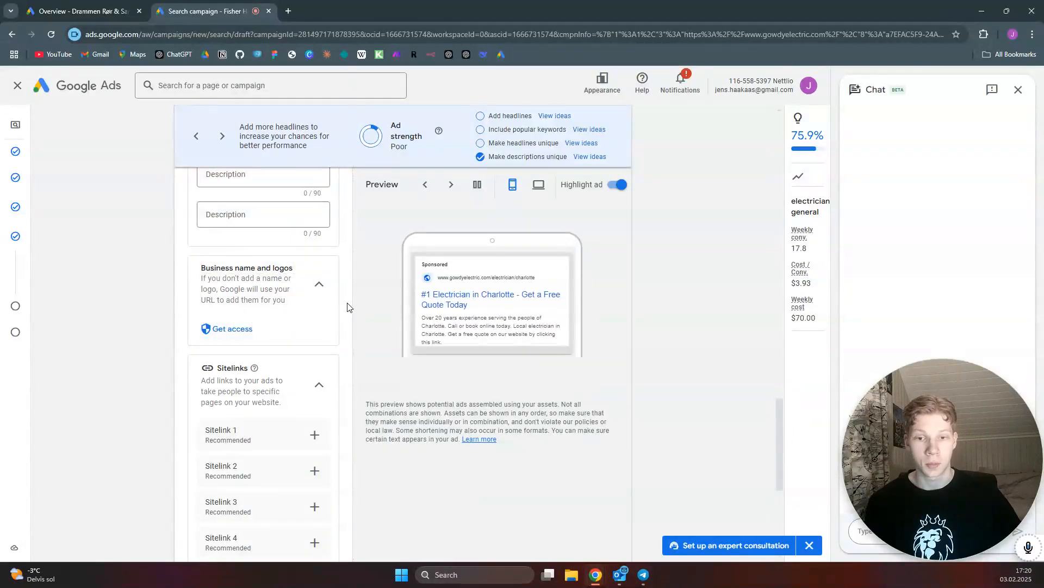
scroll(261, 318, down, 3)
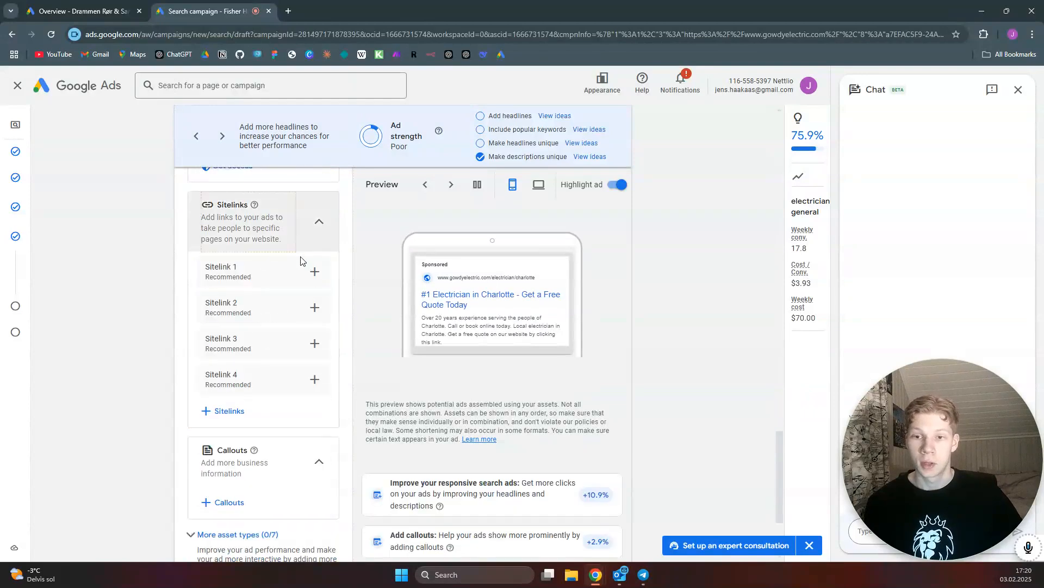
click(314, 272)
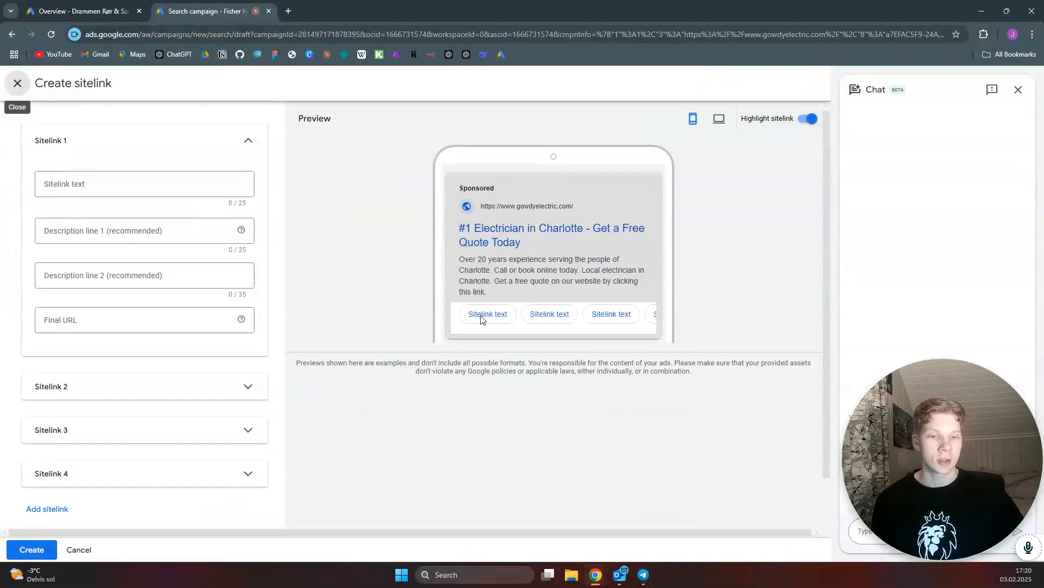
click(104, 183)
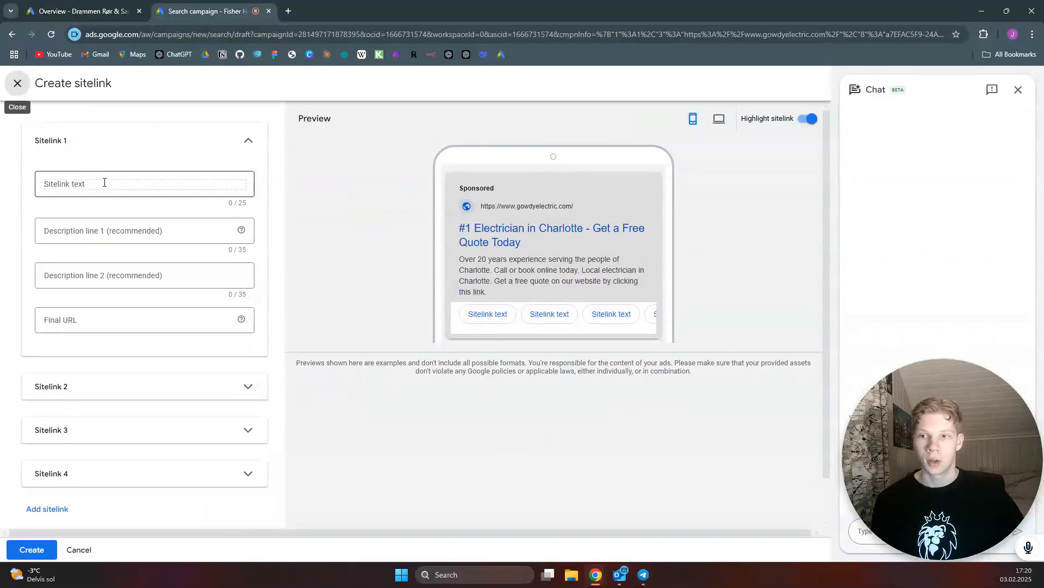
click(100, 184)
text(Prices)
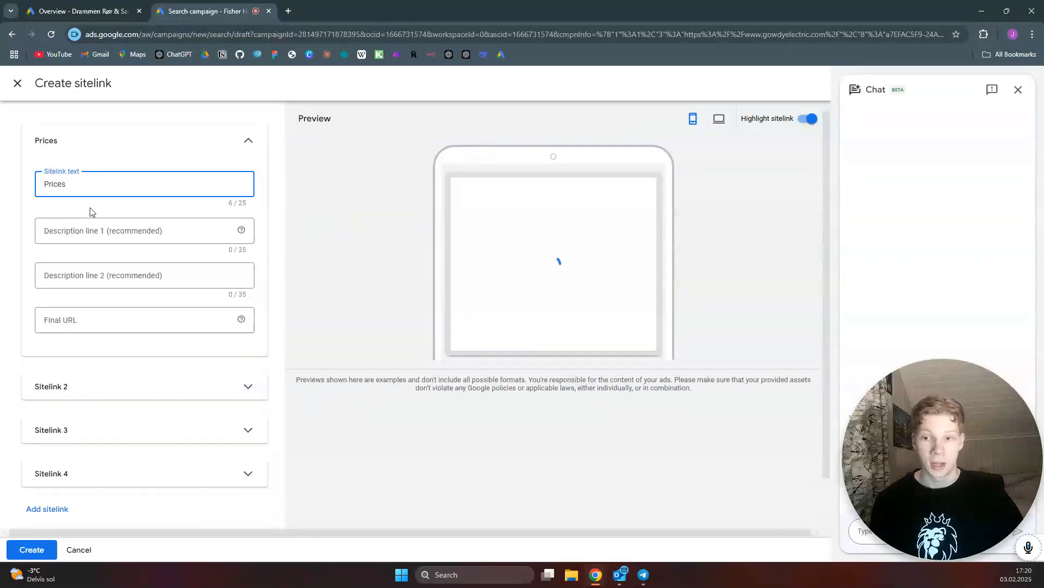
click(99, 321)
text(https://www.gowdyelectric.com/)
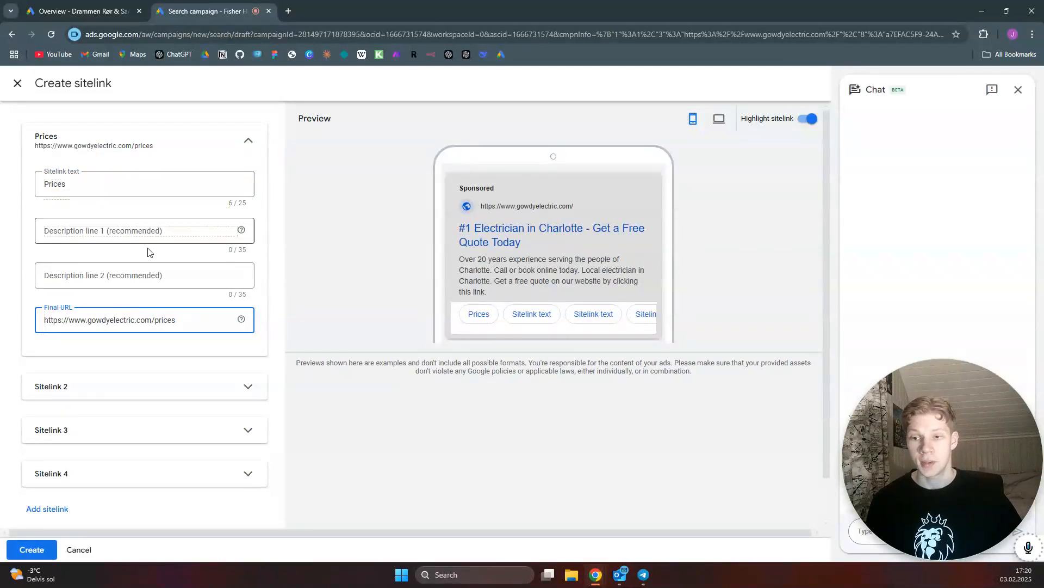
click(245, 387)
click(95, 437)
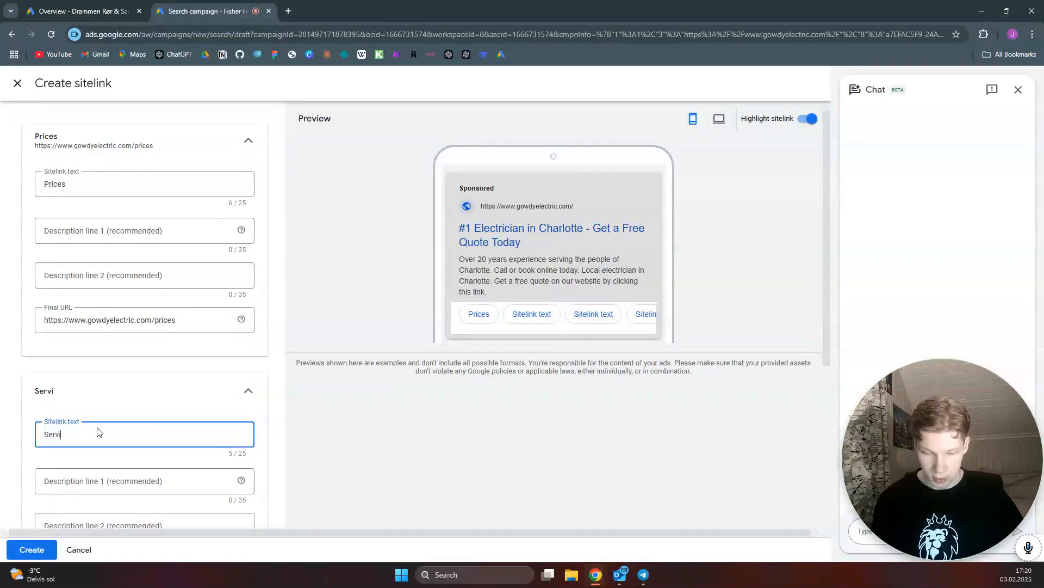
scroll(174, 372, down, 3)
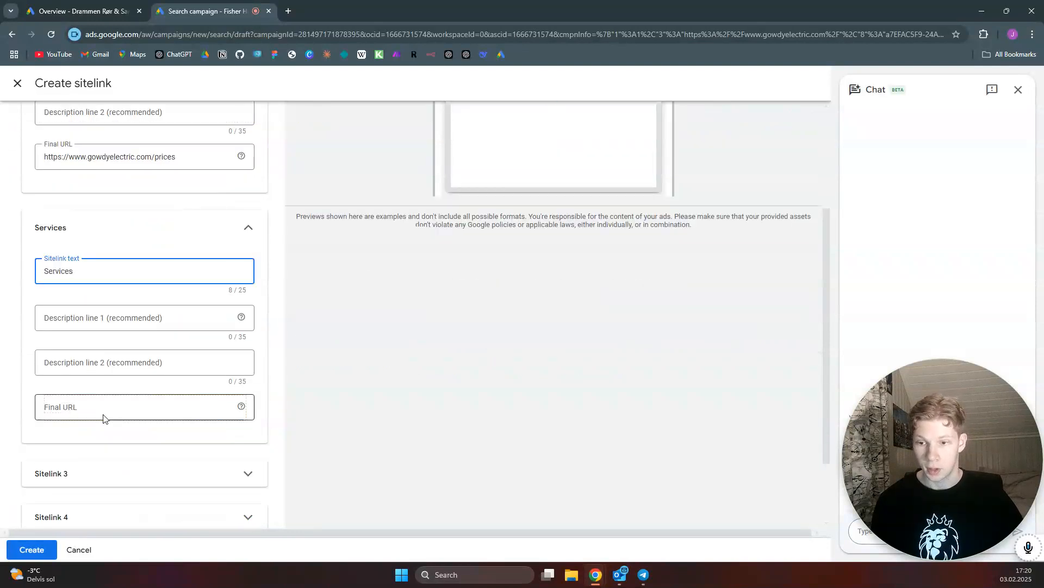
click(97, 406)
text(https://www.gowdyelectric.com/)
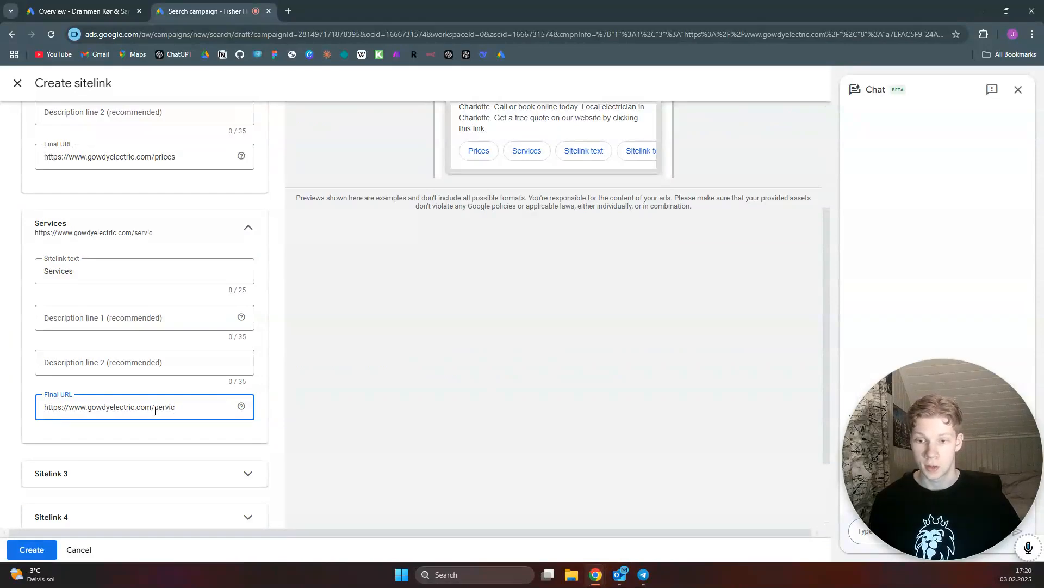
click(249, 226)
click(244, 386)
click(96, 321)
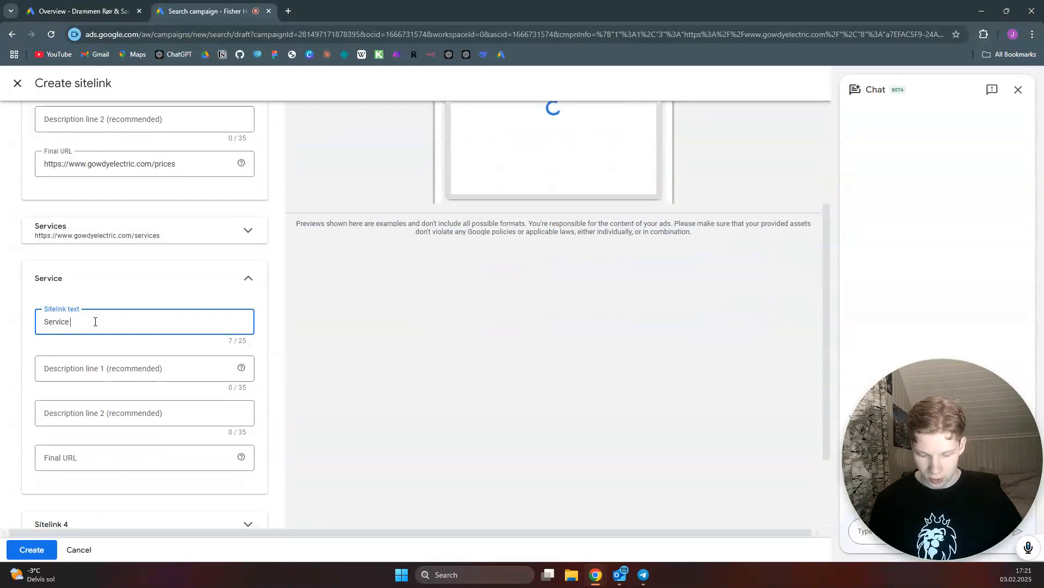
text(Areas)
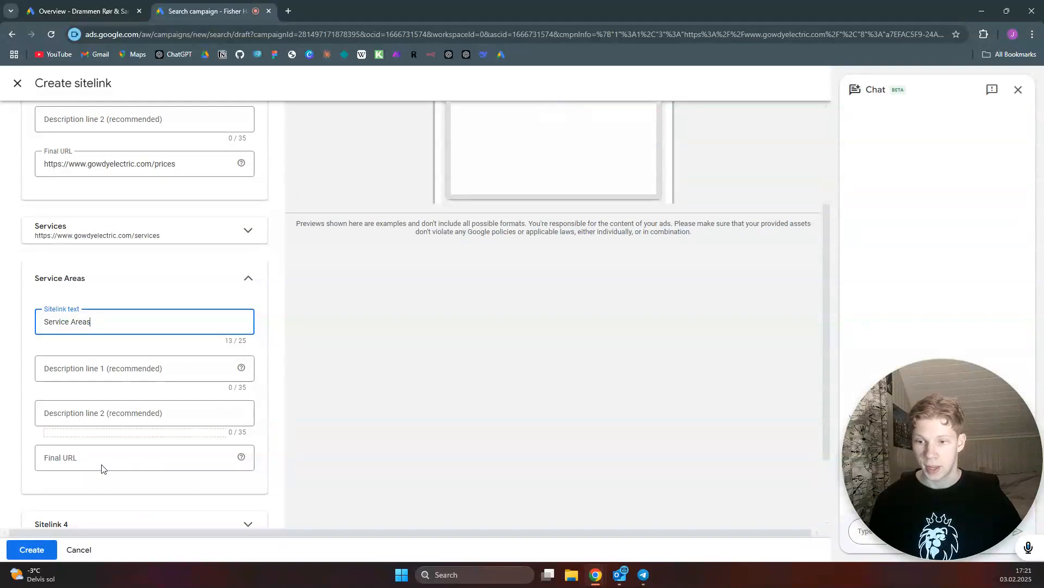
click(106, 461)
text(https://www.gowdyelectric.com/)
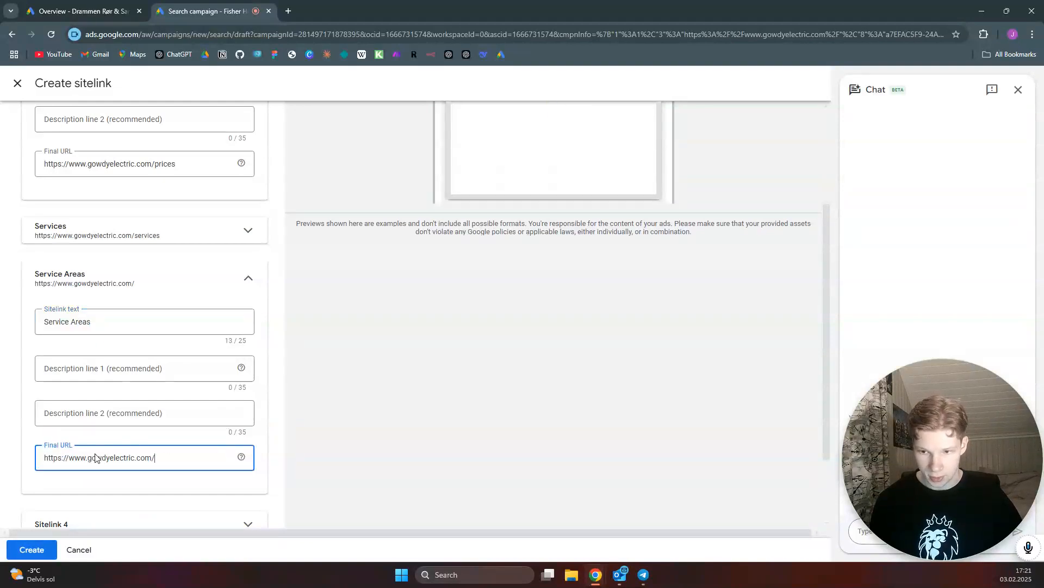
text(service-areas)
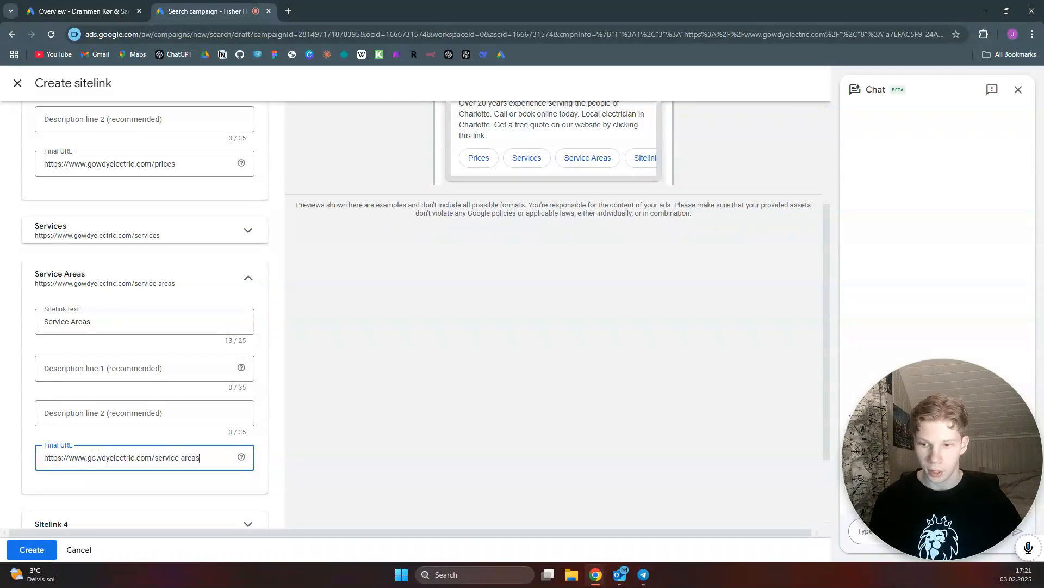
click(45, 554)
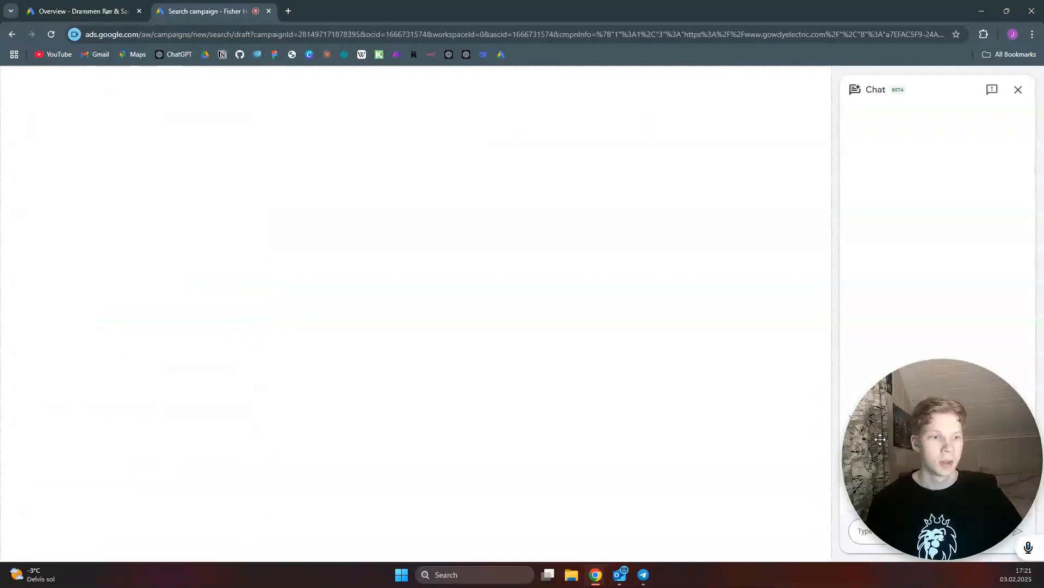
Add the account's existing business phone number to the ad as a call asset
scroll(261, 396, down, 3)
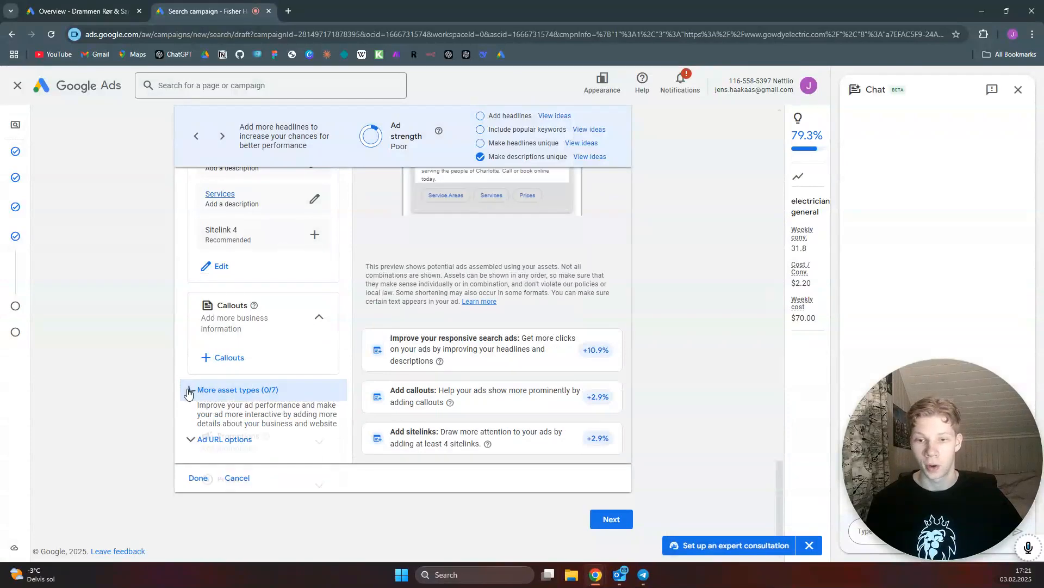
click(186, 389)
scroll(282, 415, down, 2)
click(221, 465)
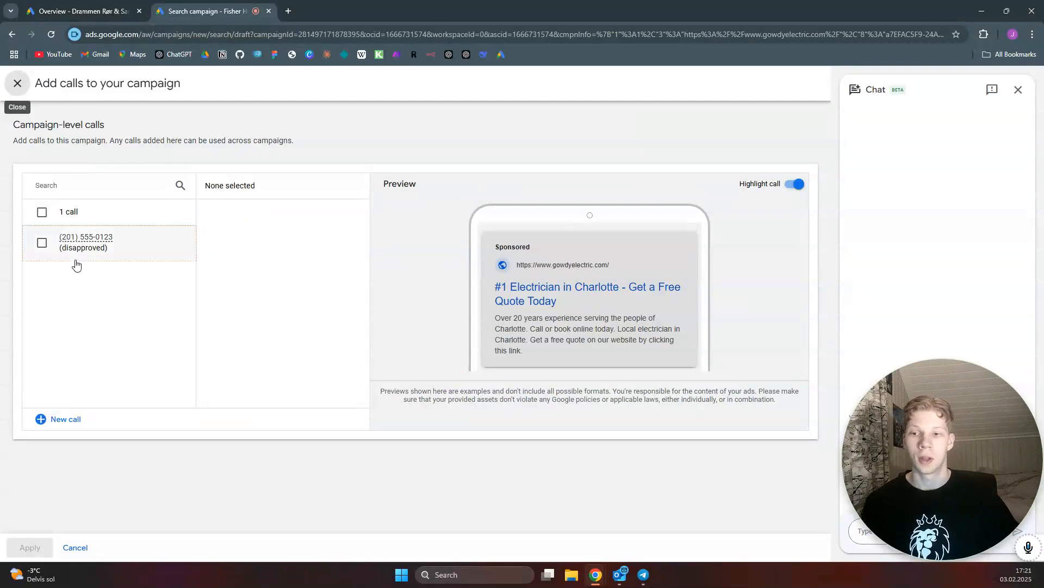
click(41, 243)
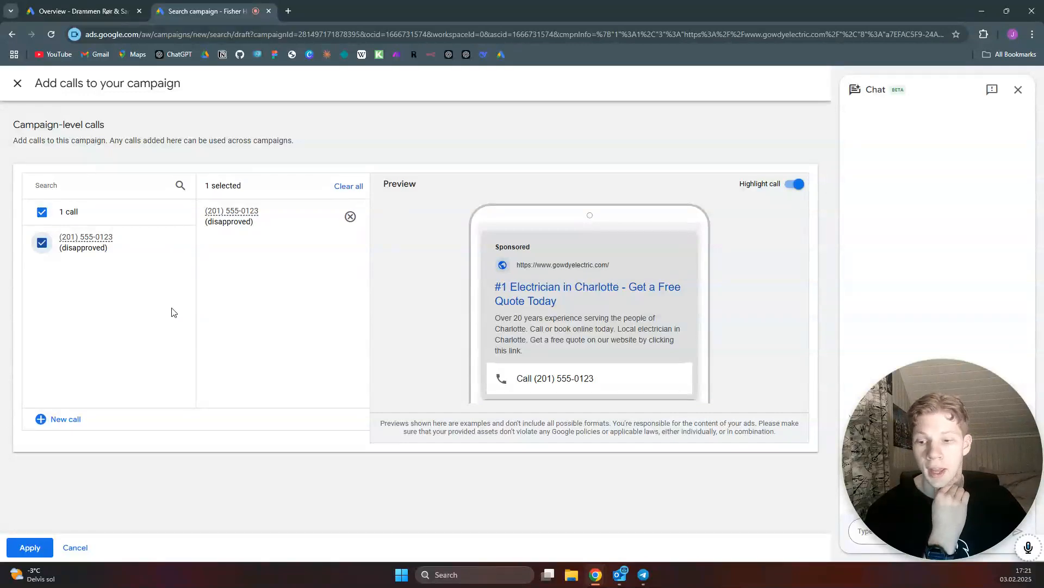
click(29, 547)
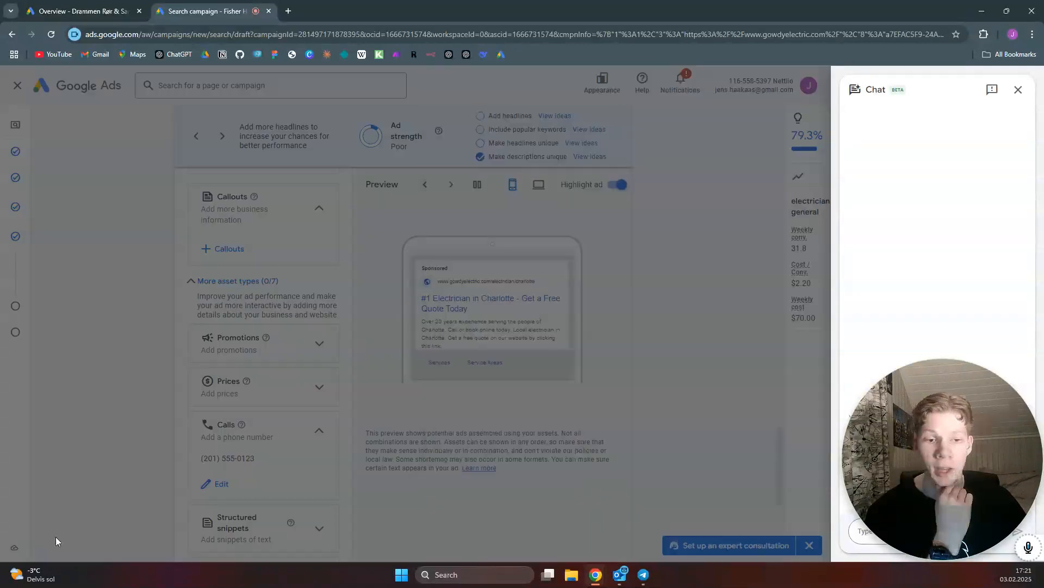
Finish the ads section and set a custom average daily budget of $1, then continue to the review page
scroll(316, 353, down, 5)
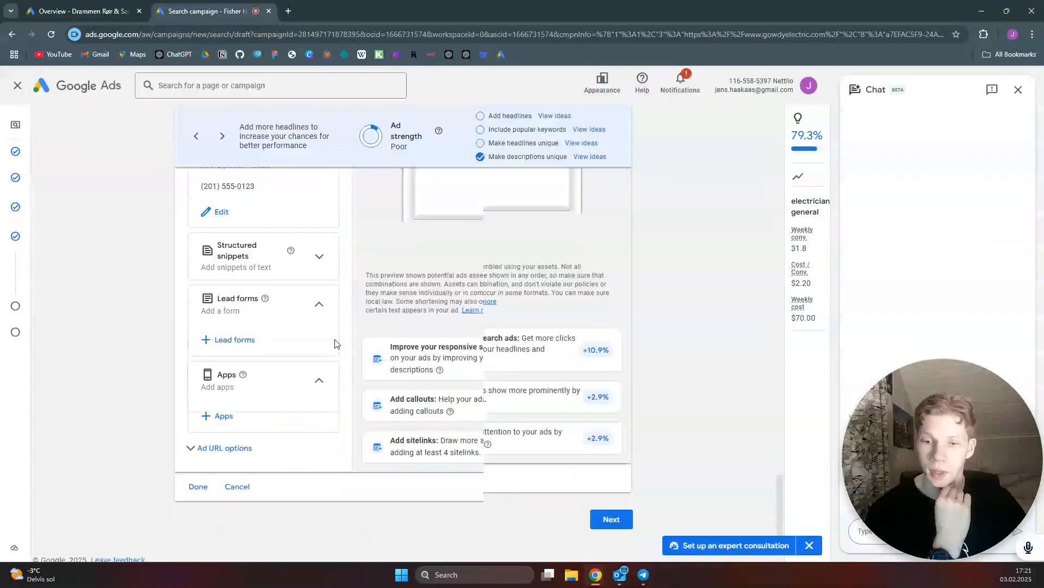
click(612, 519)
click(612, 520)
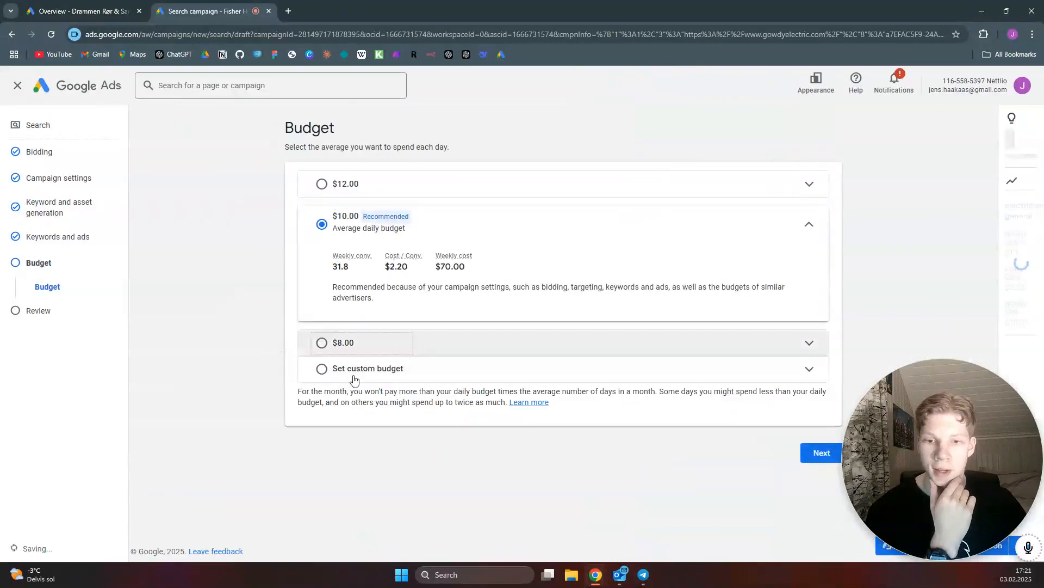
click(322, 370)
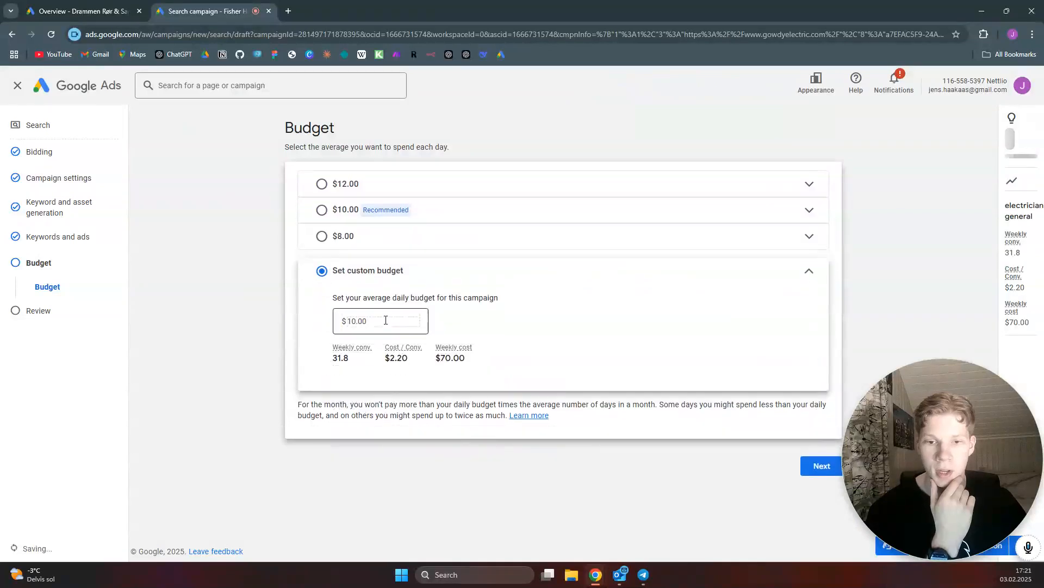
double_click(358, 321)
text(1)
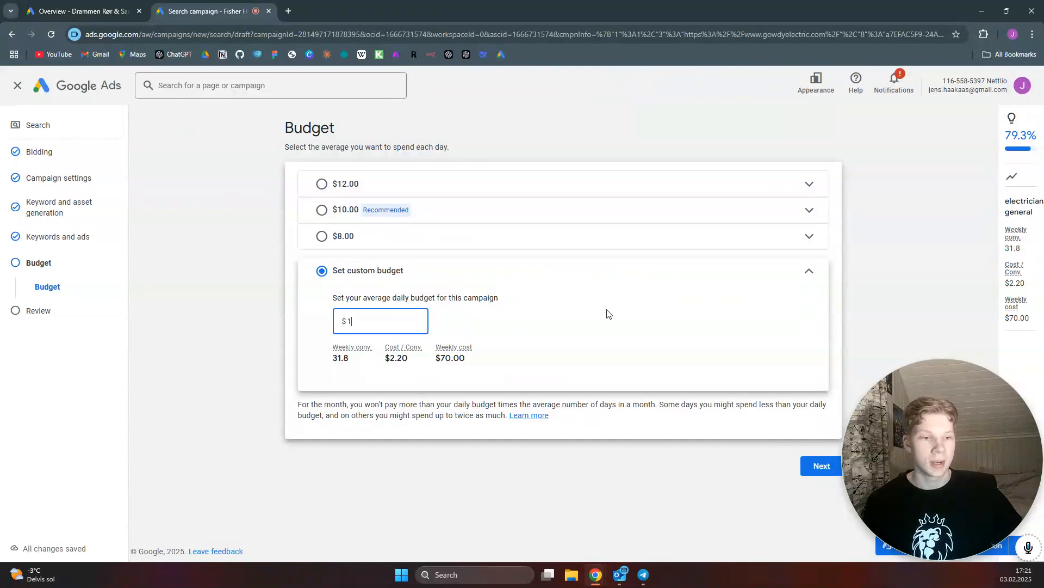
click(818, 465)
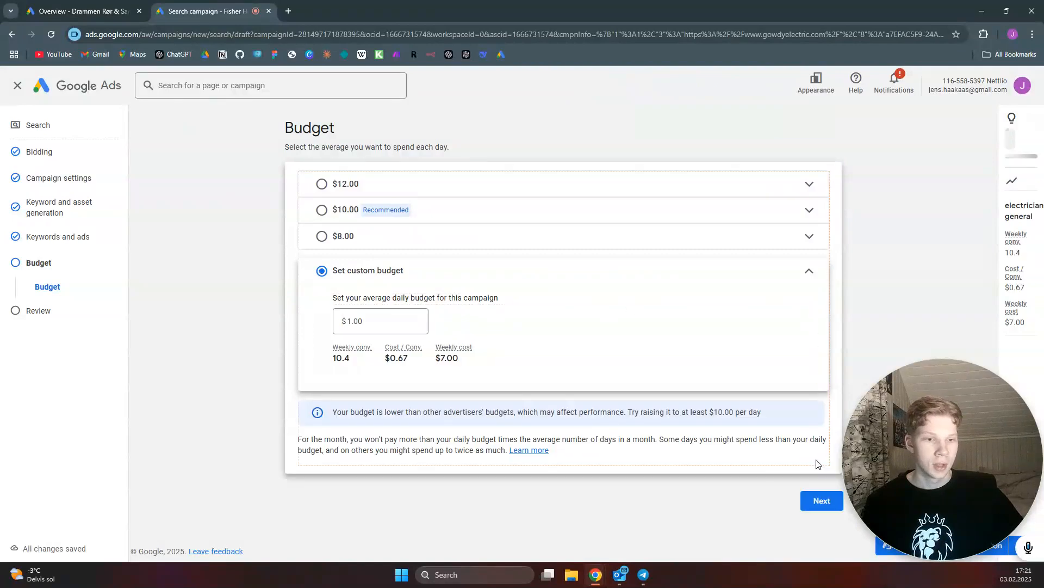
click(822, 500)
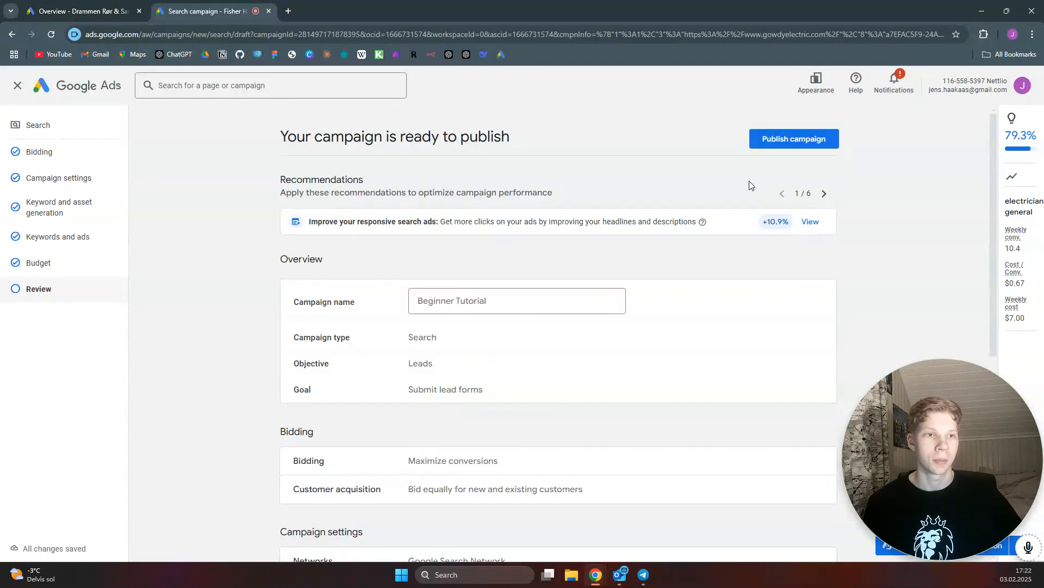
Publish the campaign and leave the Google Tag conversion setup page
click(794, 141)
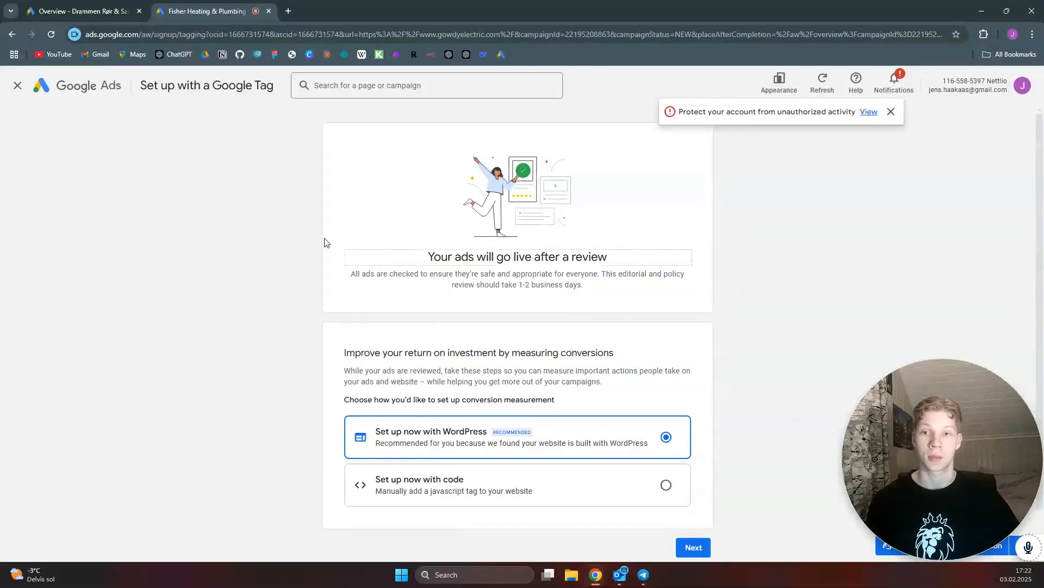
click(19, 87)
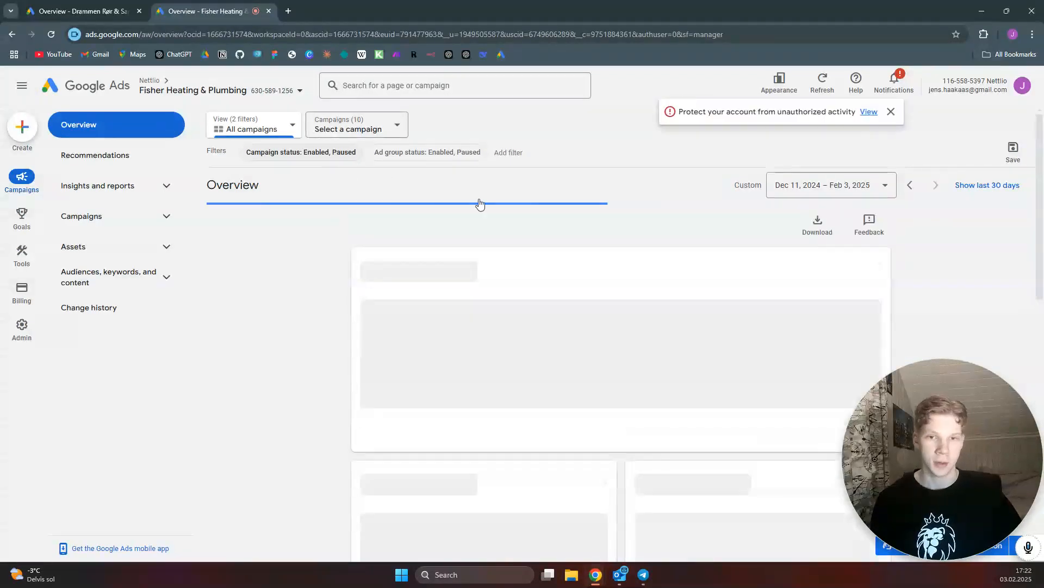
Select the Beginner Tutorial campaign and open its settings from the campaigns list
click(392, 131)
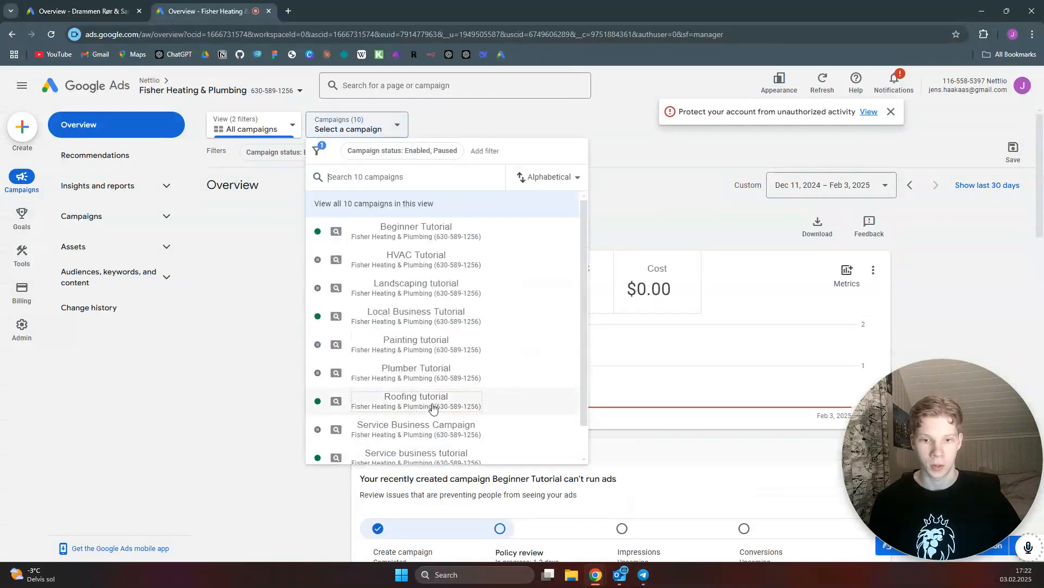
scroll(430, 410, down, 1)
scroll(429, 408, up, 2)
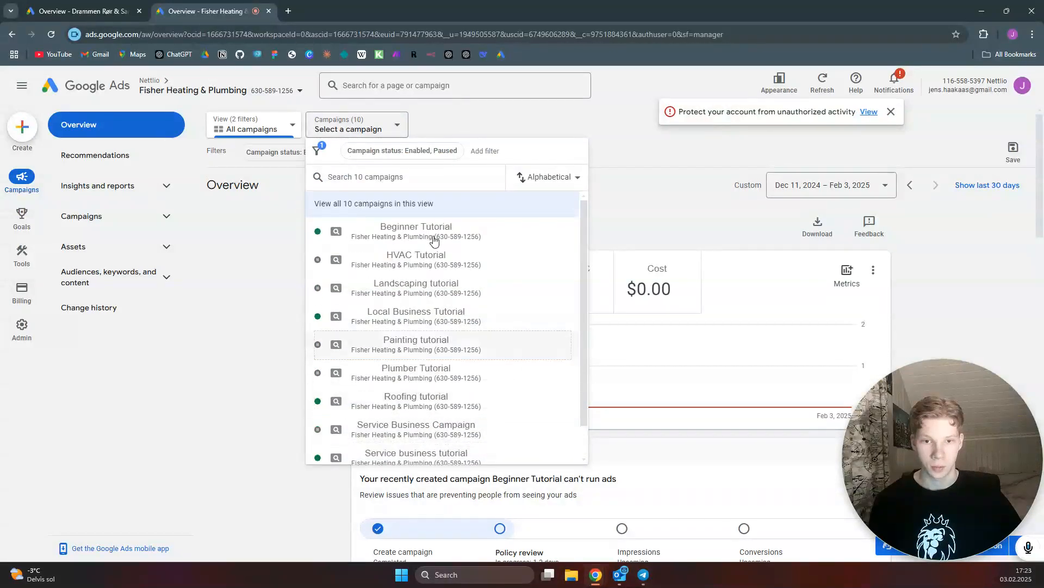
click(434, 234)
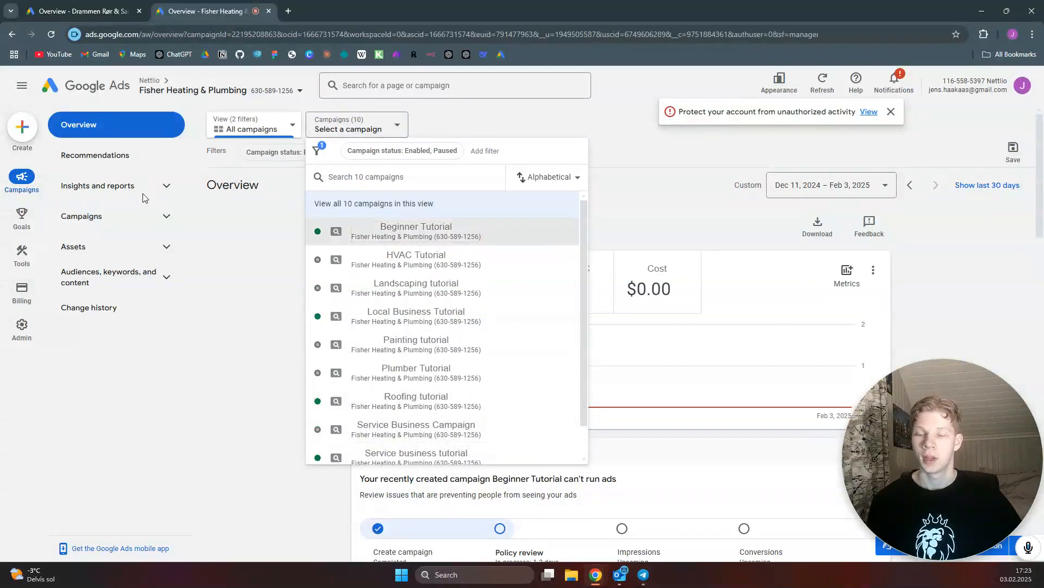
click(127, 222)
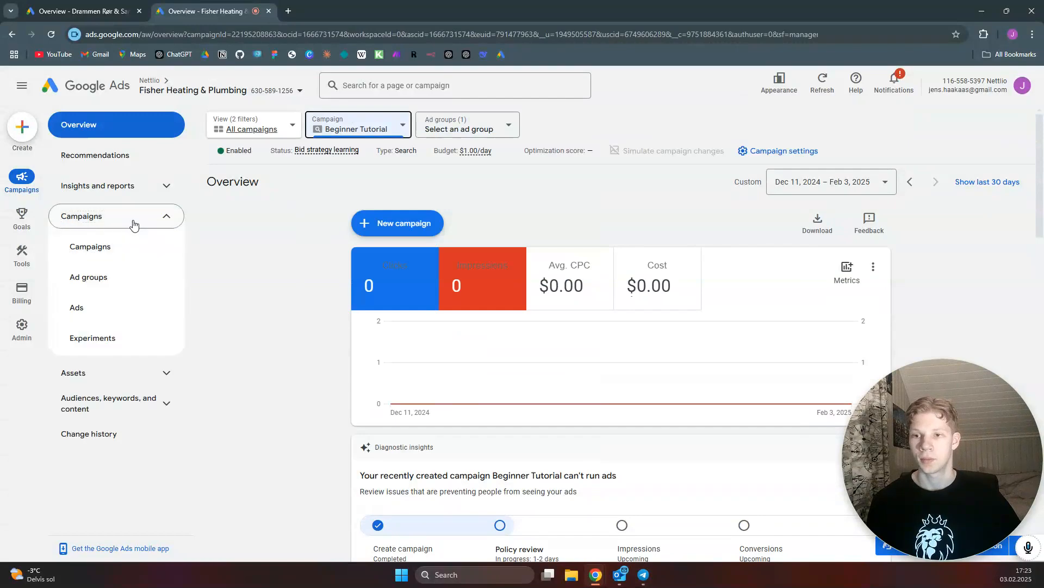
click(108, 249)
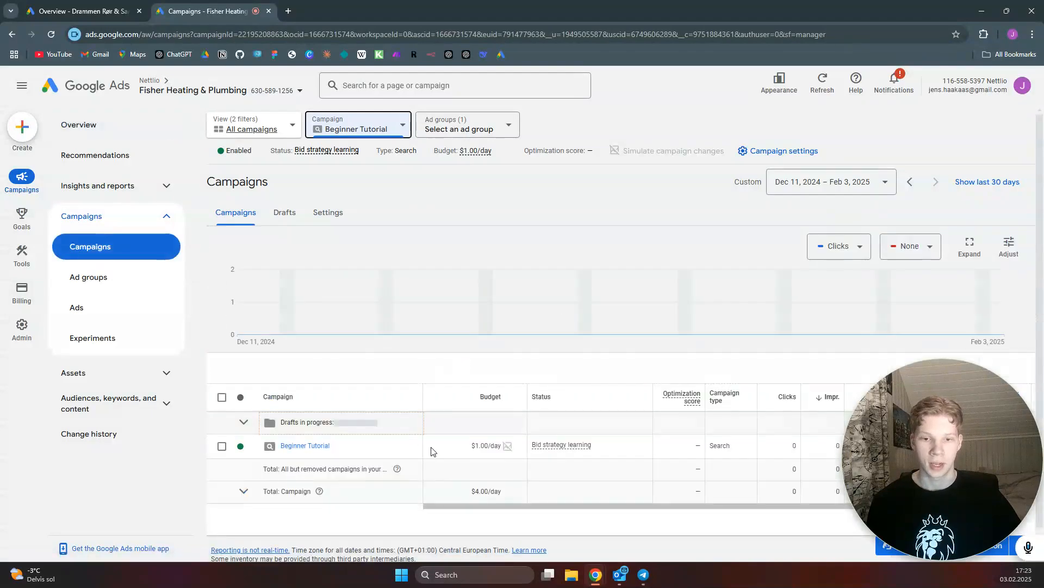
click(406, 447)
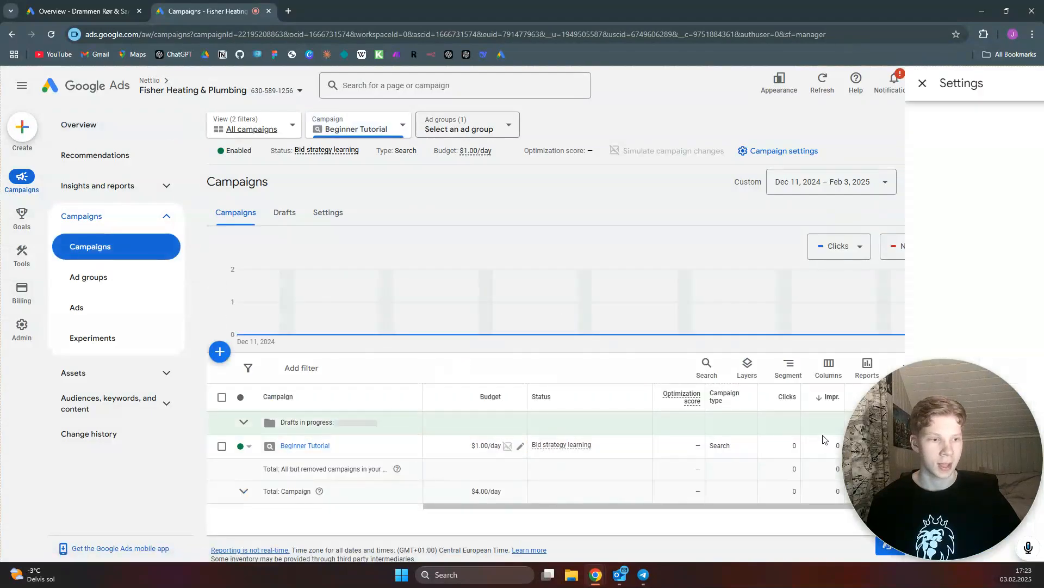
drag(853, 447, 11, 444)
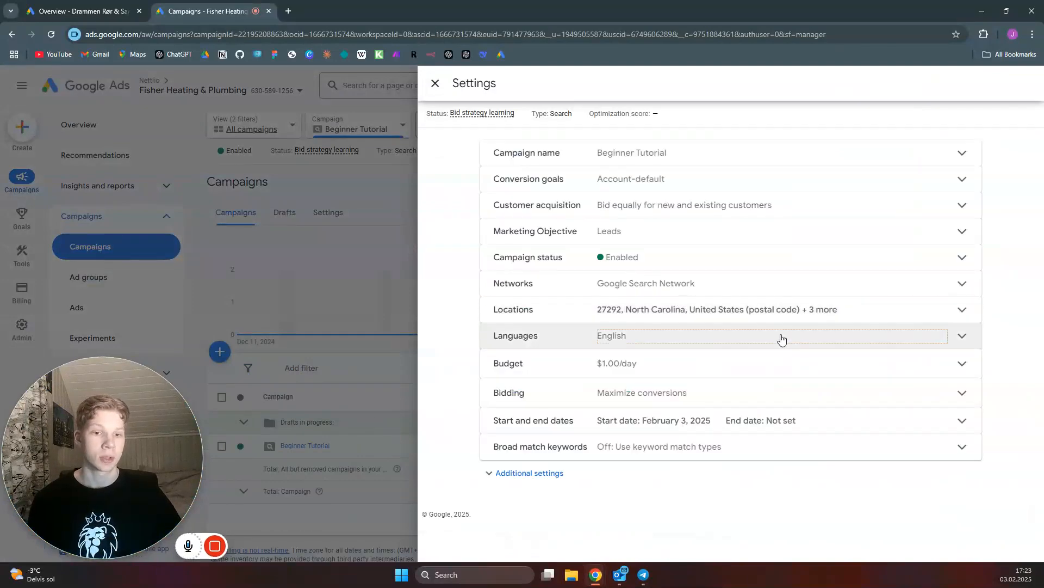
Change the campaign's bid strategy directly to Manual CPC, save it, and close the settings panel
click(958, 393)
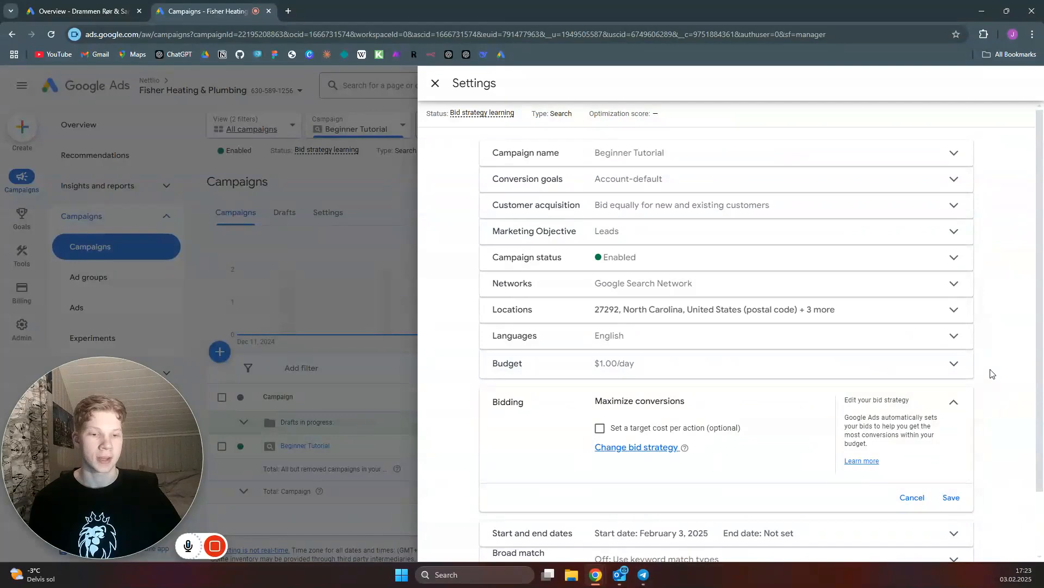
click(652, 447)
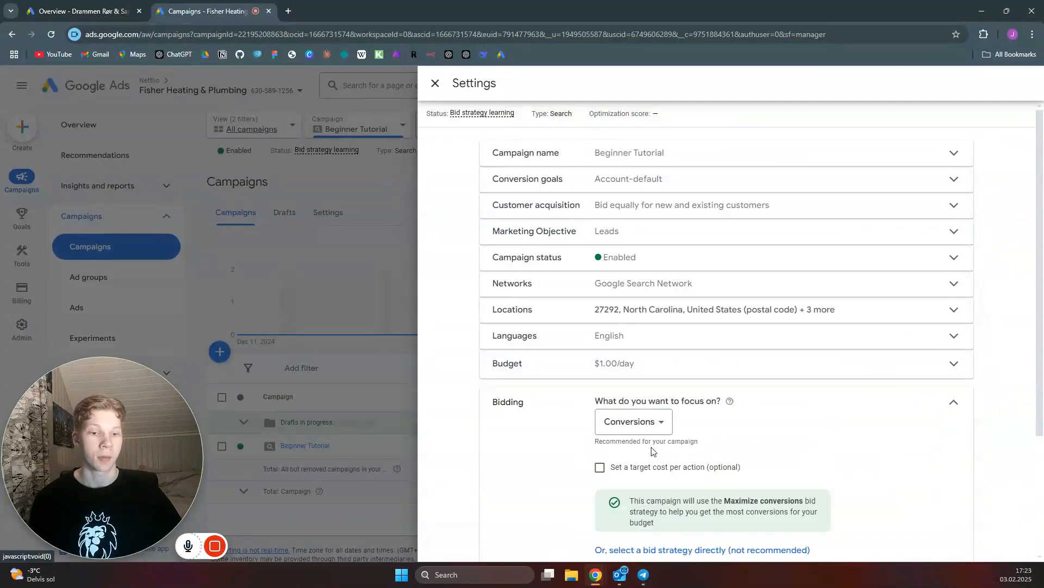
scroll(702, 427, down, 1)
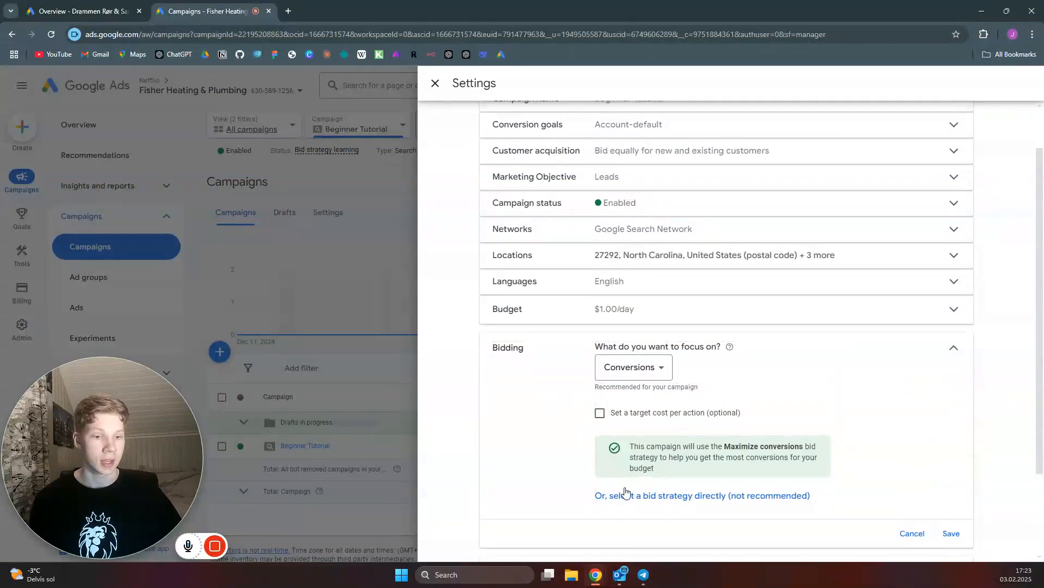
click(703, 497)
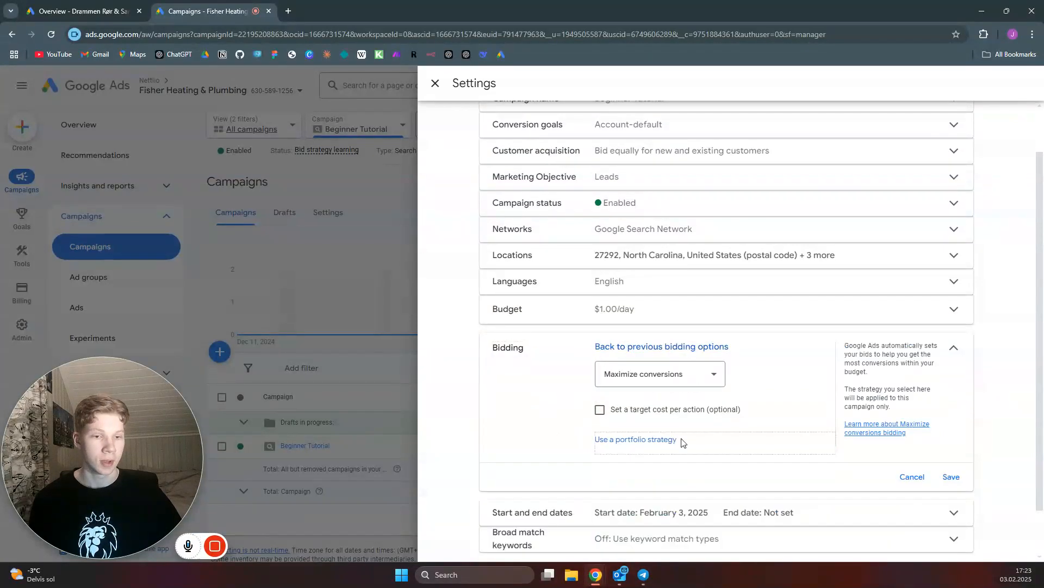
click(715, 373)
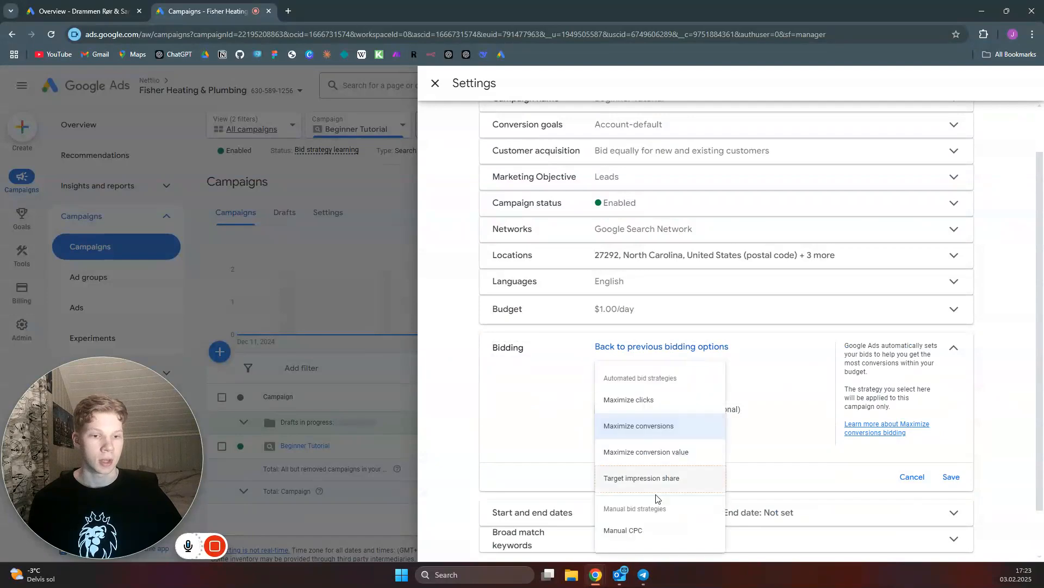
click(651, 531)
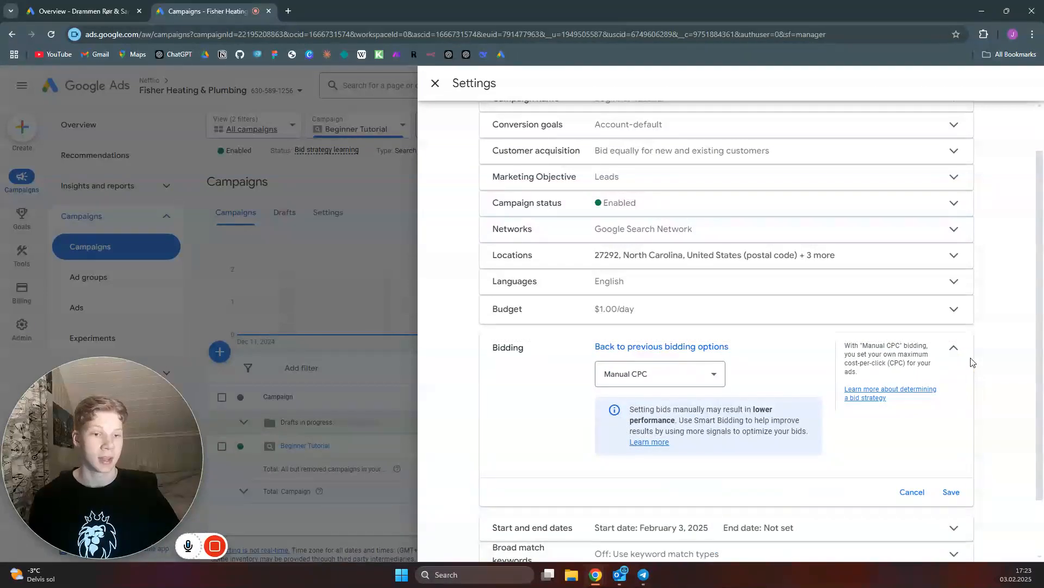
click(956, 494)
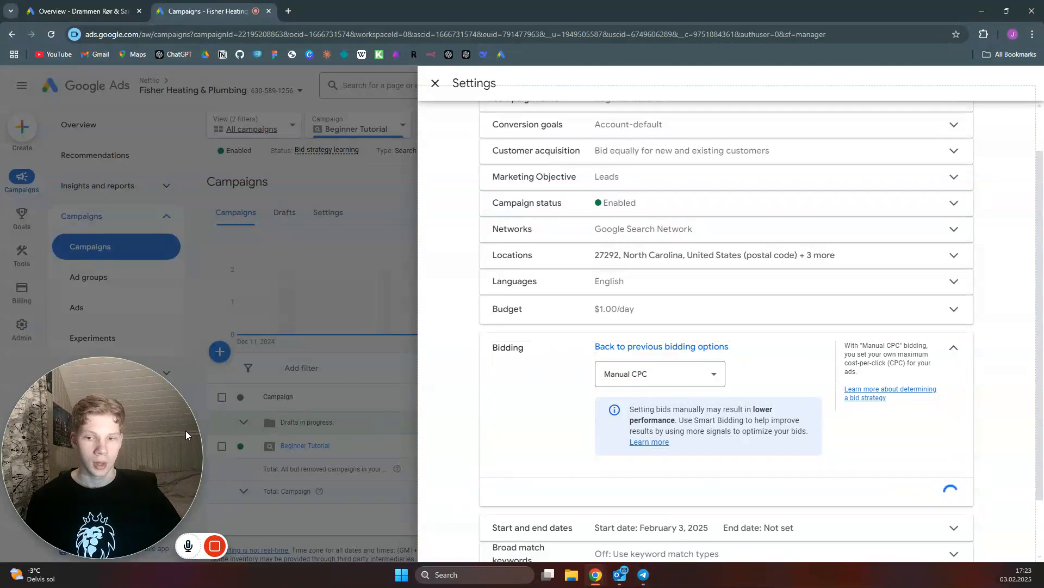
drag(150, 435, 955, 431)
click(893, 432)
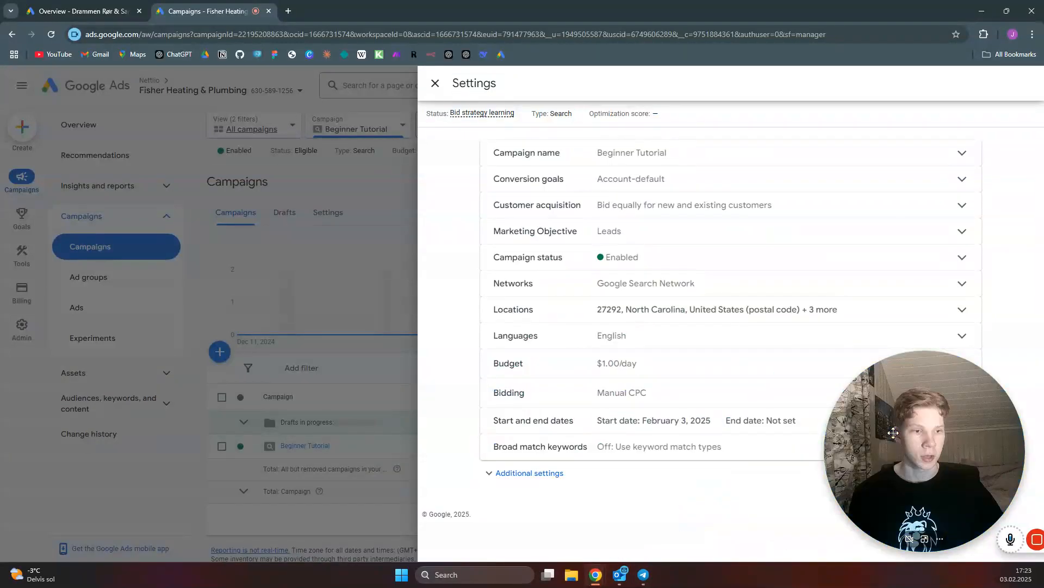
click(279, 338)
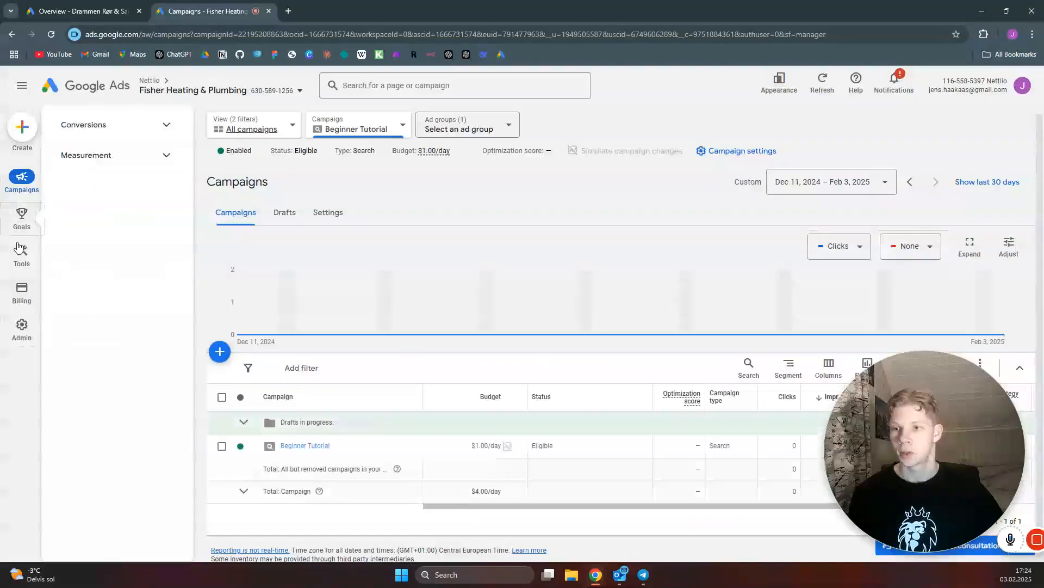
Open the Keyword Planner from the planning tools and start discovering new keywords
mouse_move(21, 260)
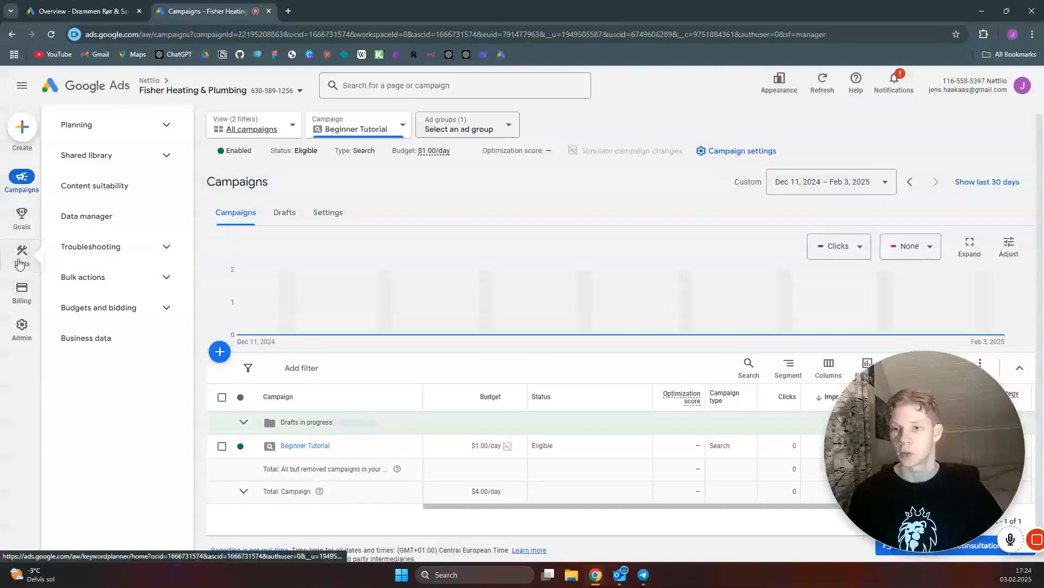
click(162, 125)
click(116, 157)
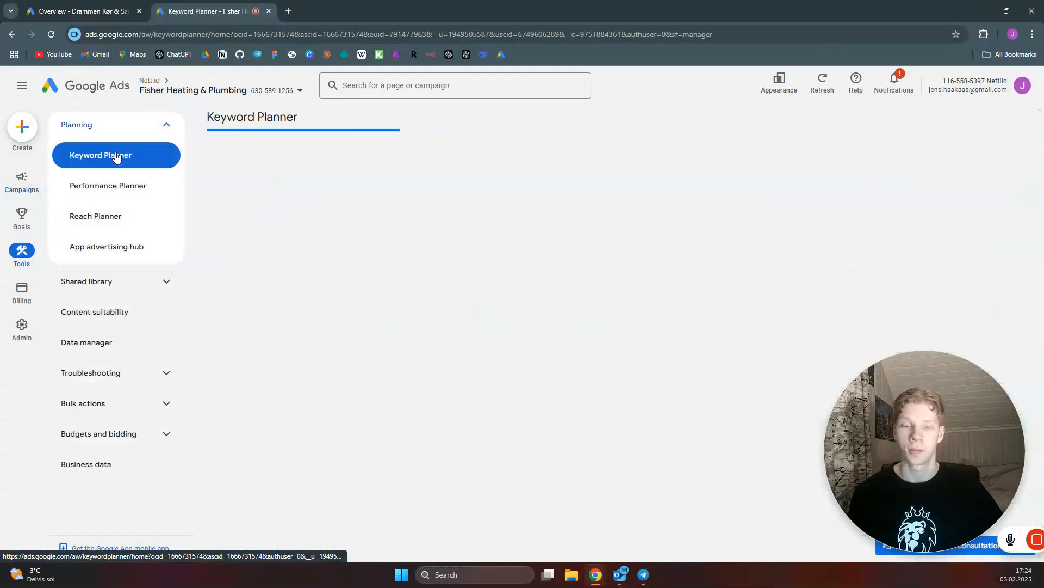
click(399, 315)
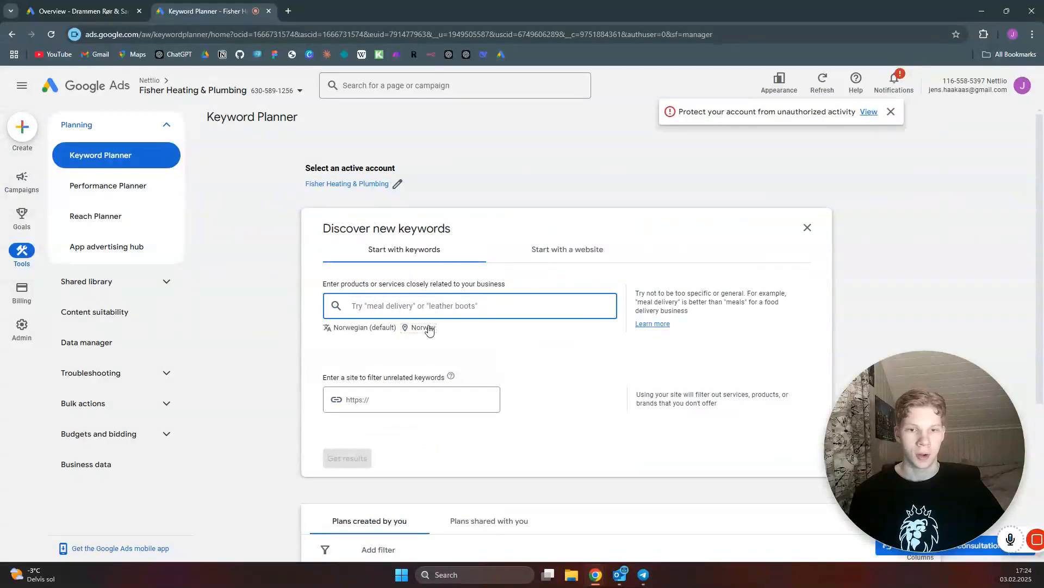
Replace the keyword research location Norway with Charlotte NC, United States and save
click(424, 329)
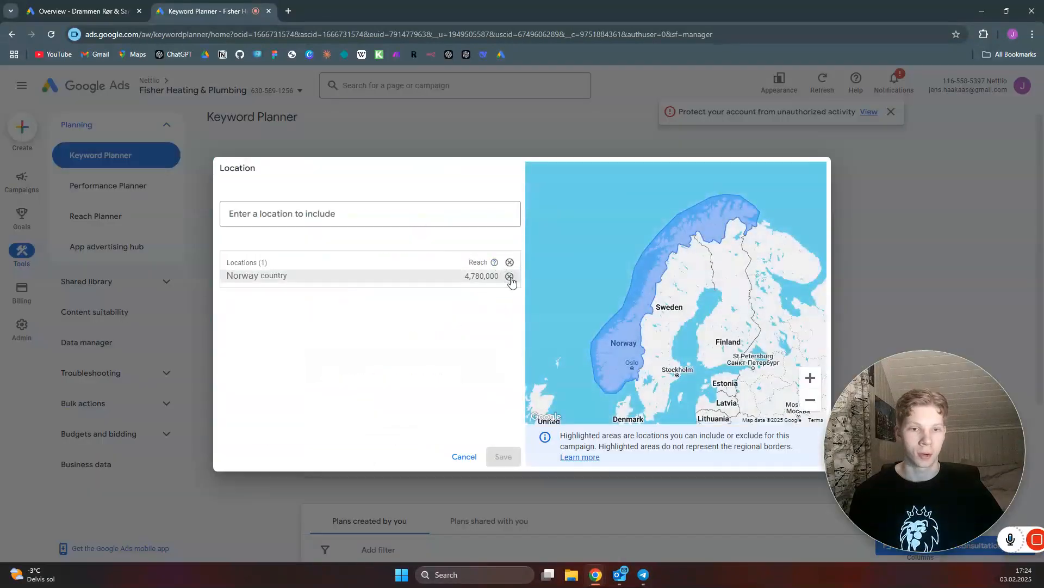
click(394, 211)
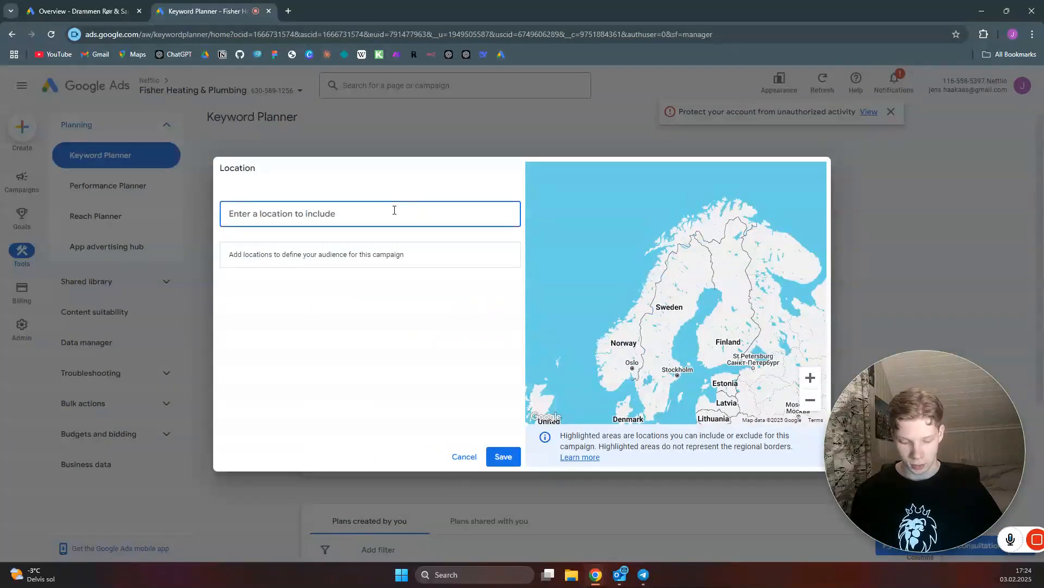
text(charlotte)
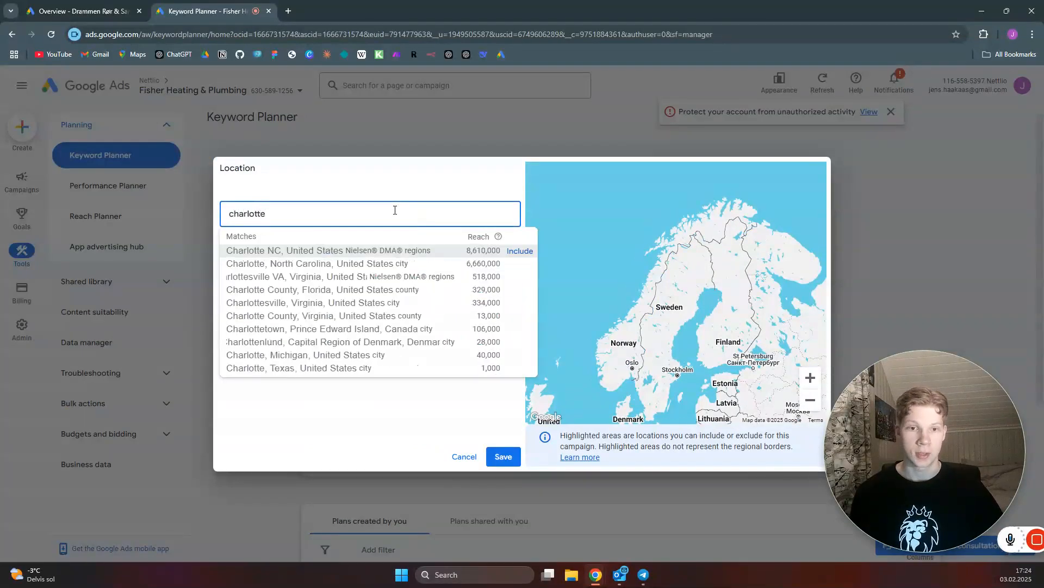
click(520, 252)
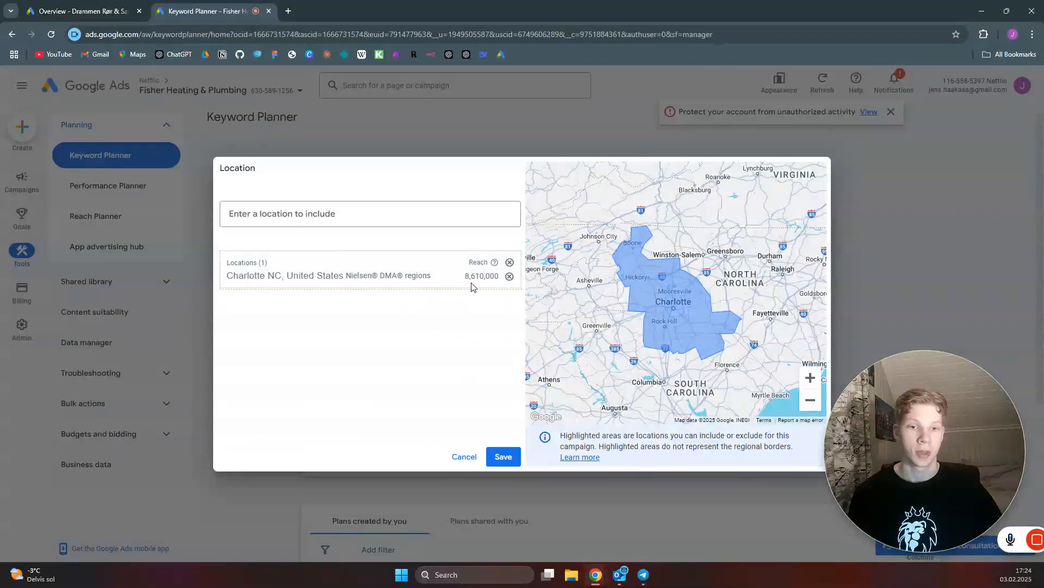
click(506, 459)
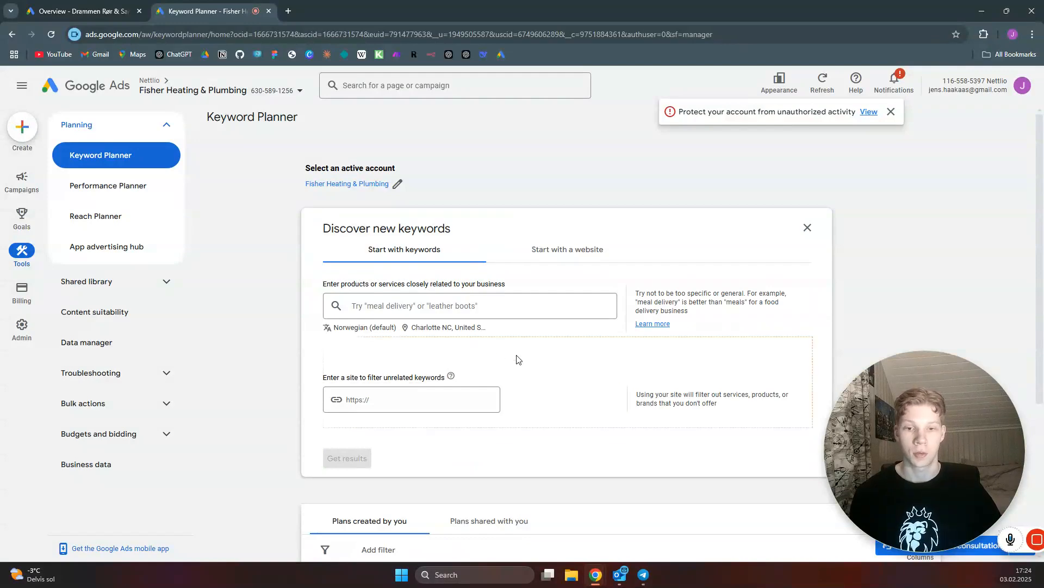
Set the keyword research language to English
click(425, 323)
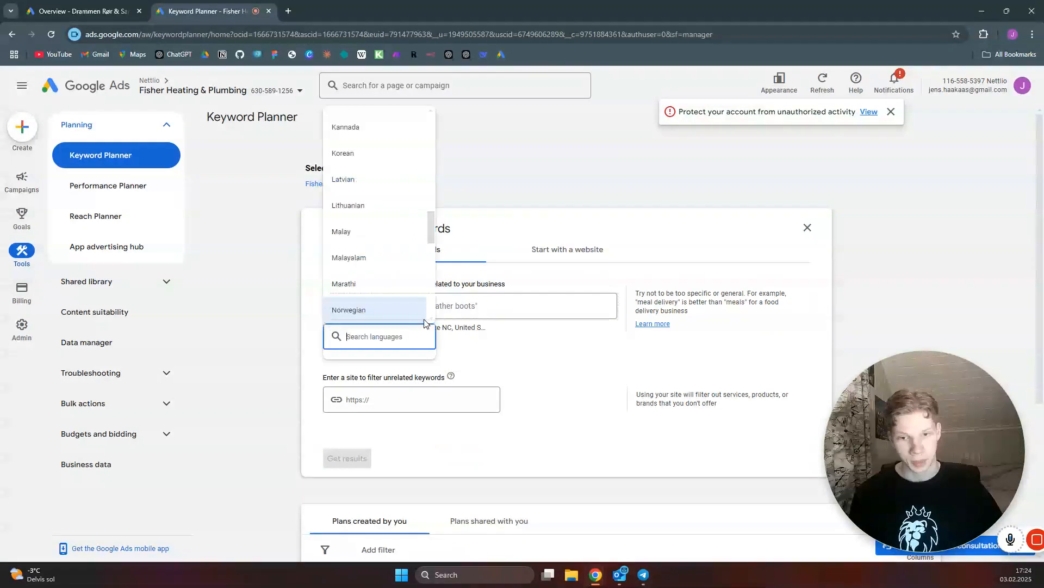
text(engli)
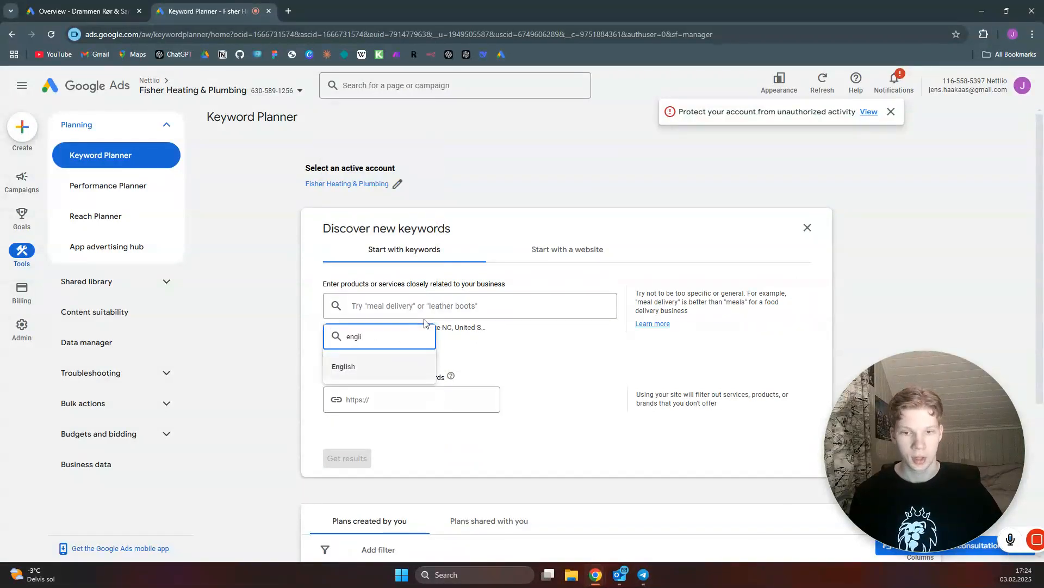
click(380, 369)
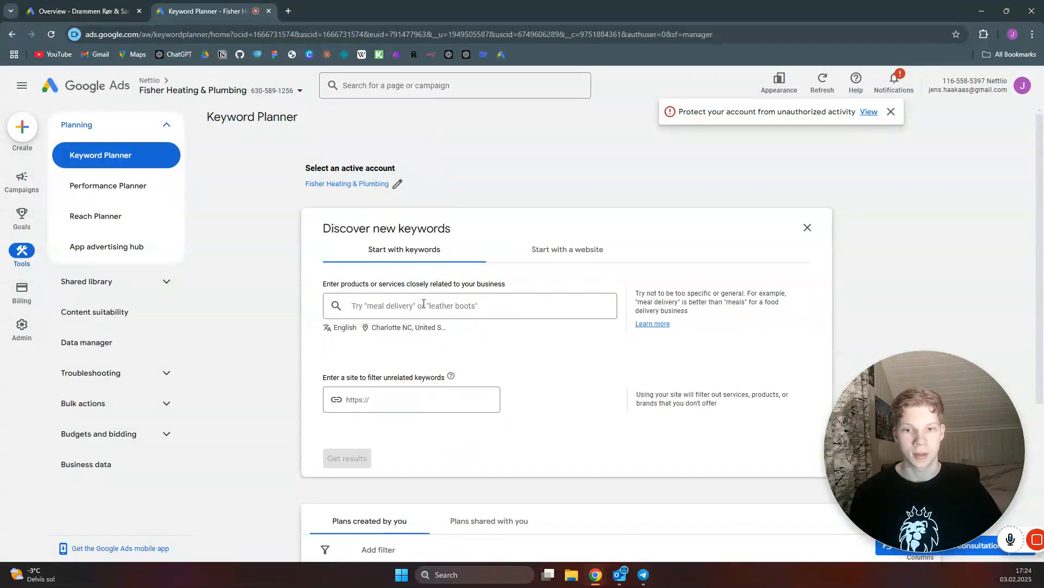
Search keyword ideas for electrician and review the results' monthly searches and top-of-page bid ranges
click(422, 303)
text(electrician)
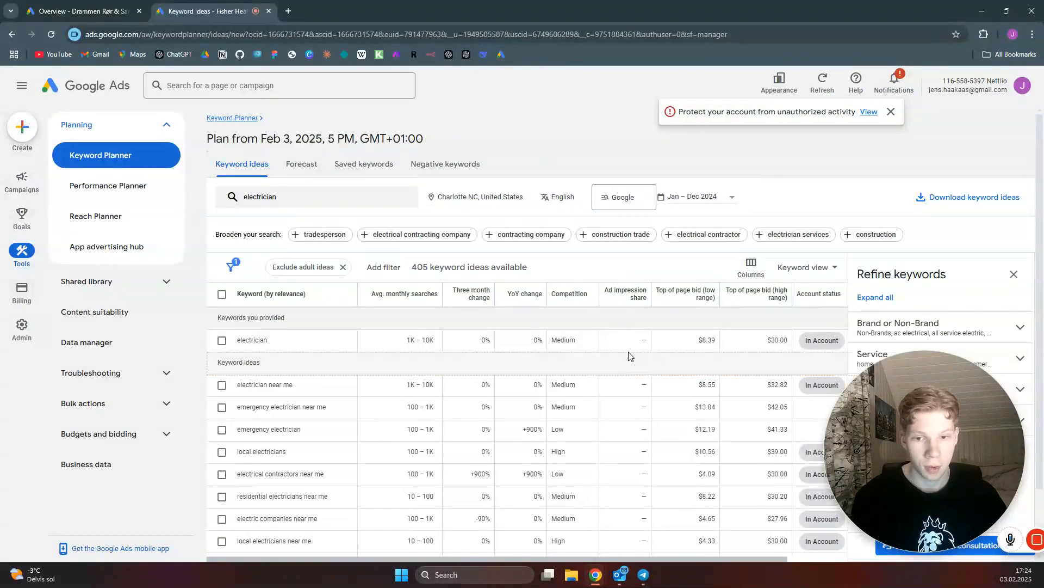
scroll(617, 356, down, 2)
scroll(617, 355, up, 2)
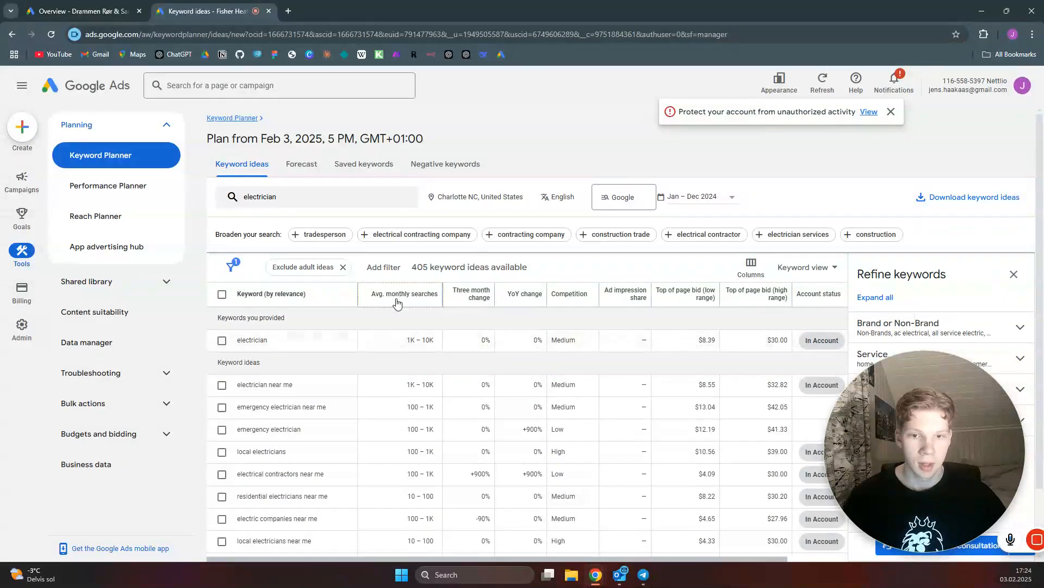
mouse_move(424, 299)
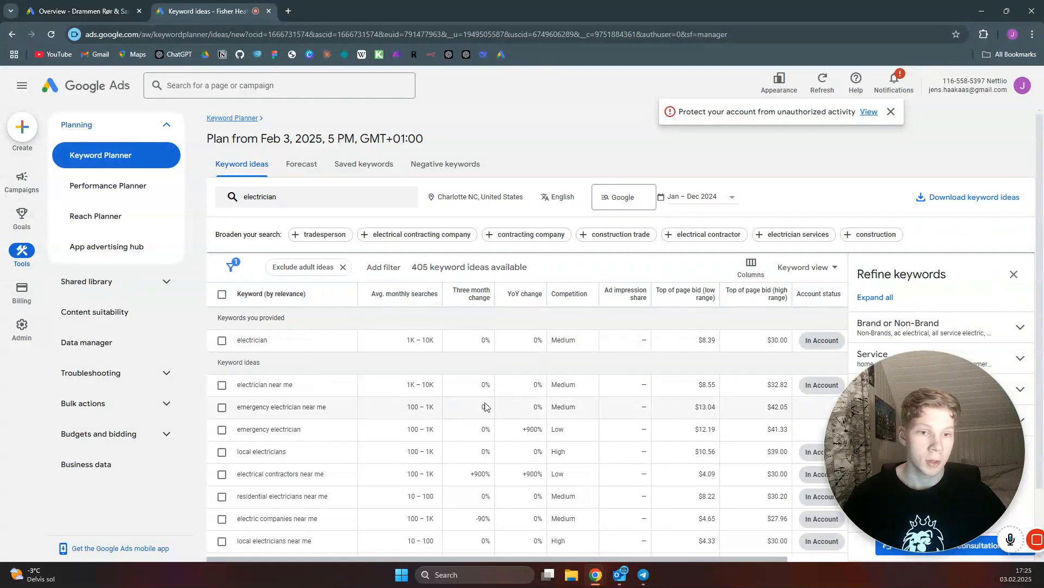
mouse_move(698, 303)
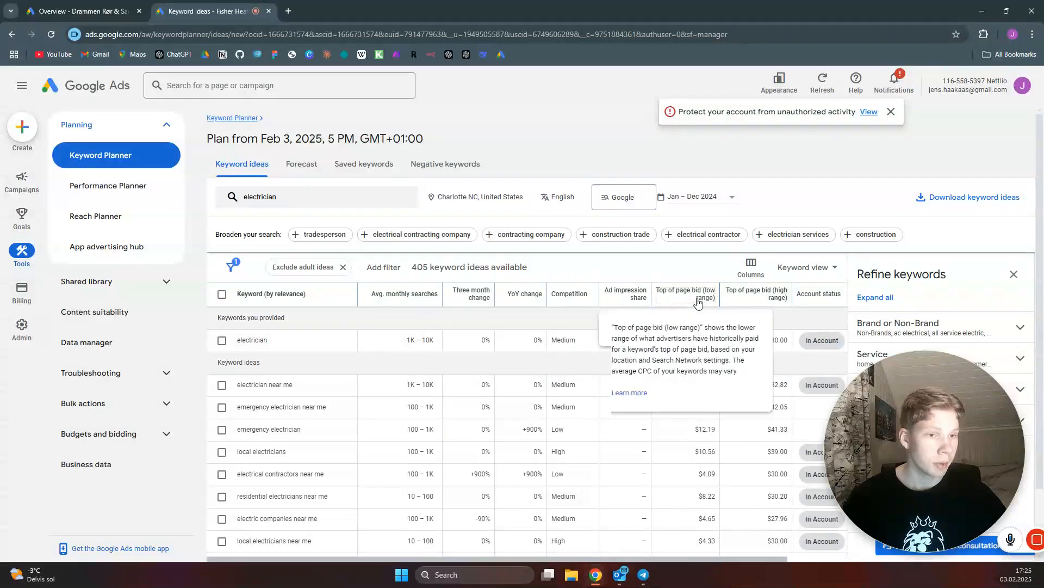
mouse_move(756, 296)
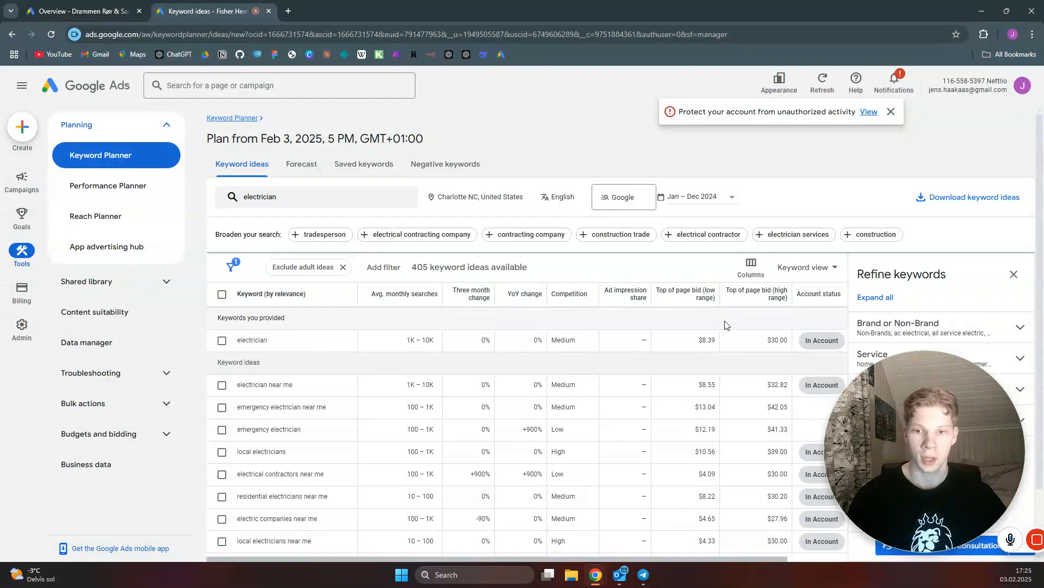
scroll(319, 322, down, 1)
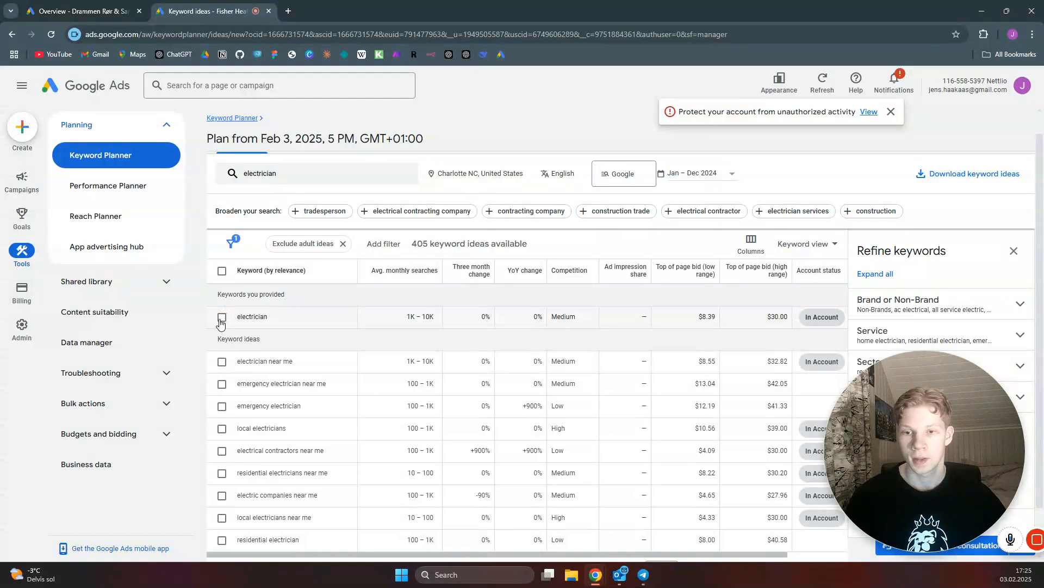
Select the keyword ideas electrician, electrician near me, local electricians, electrical contractors near me, residential electricians near me, electric companies near me and local electricians near me
click(222, 317)
scroll(224, 319, down, 1)
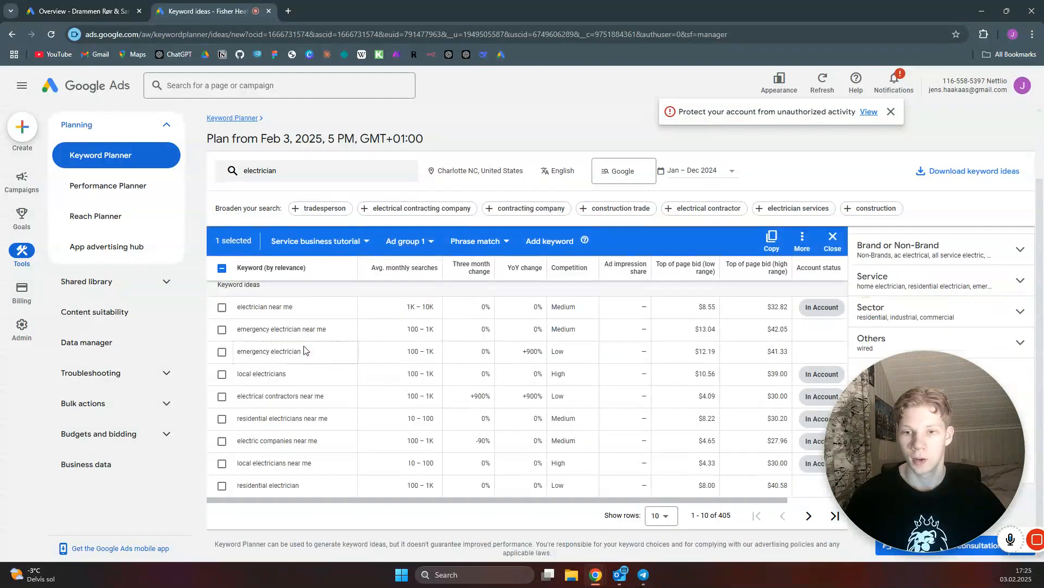
click(223, 308)
click(222, 331)
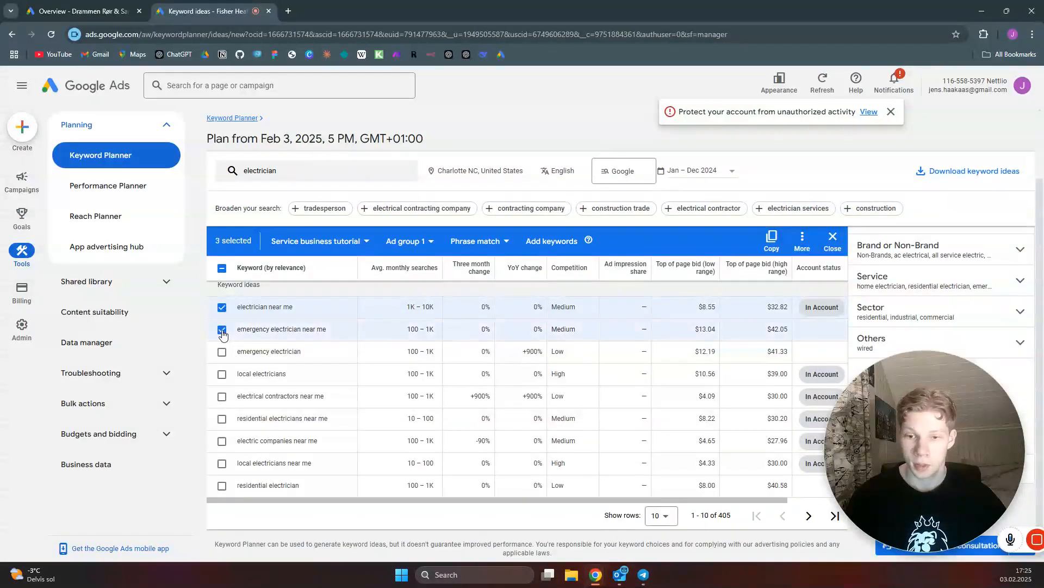
click(222, 331)
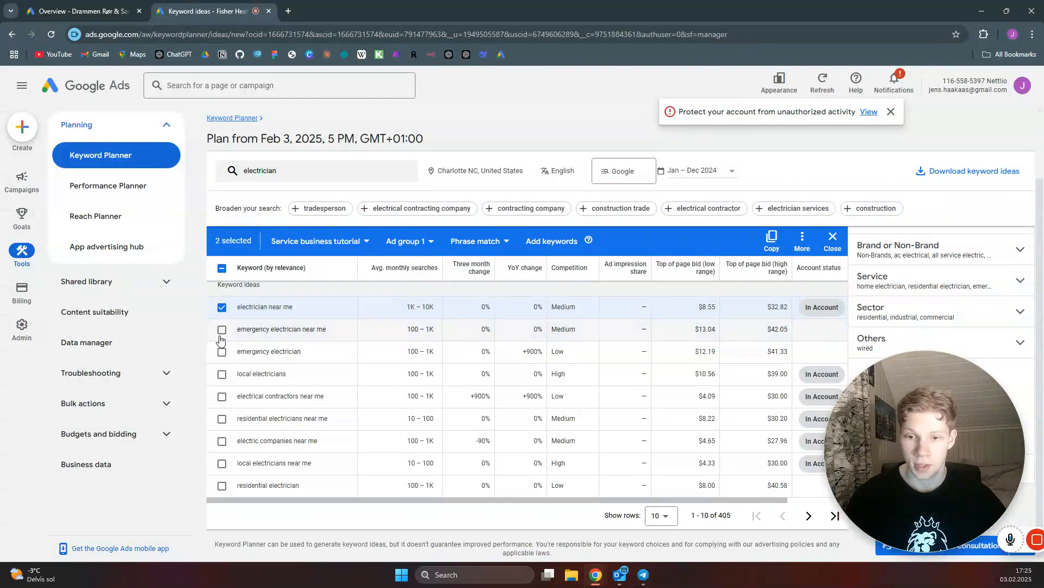
click(222, 374)
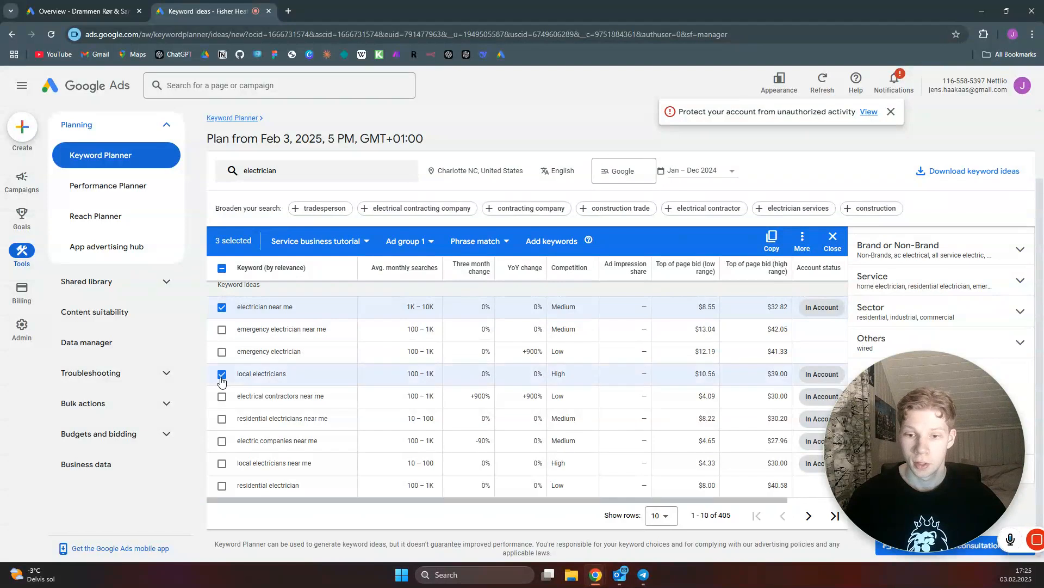
click(222, 396)
click(222, 419)
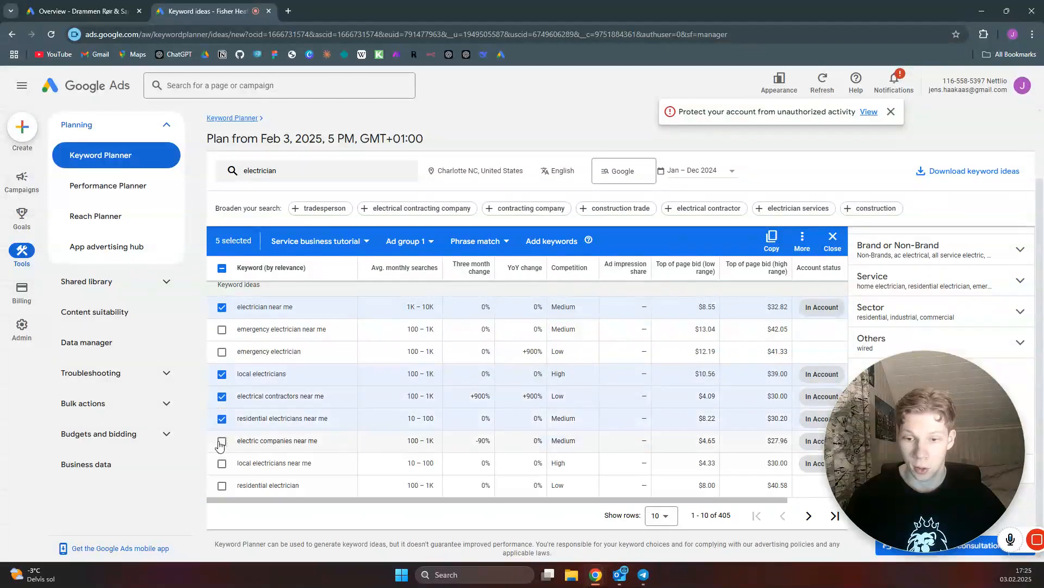
click(222, 441)
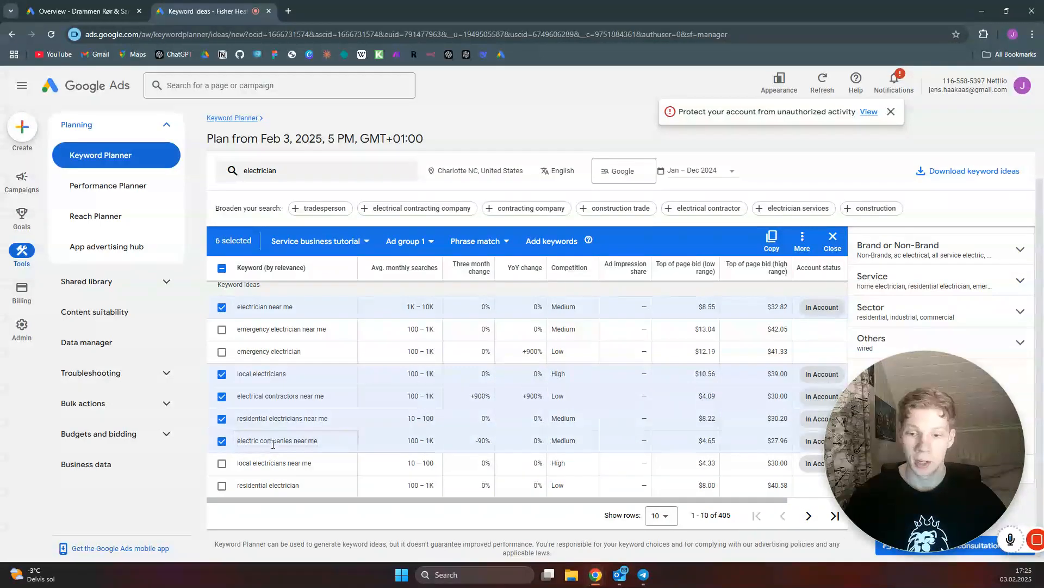
click(222, 463)
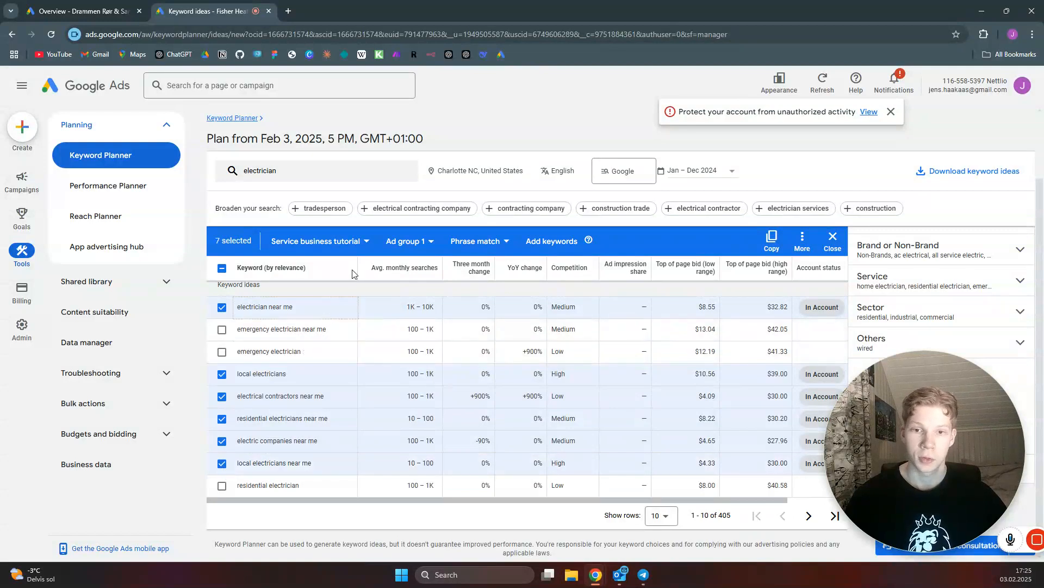
Add the seven selected keywords as Phrase match to the Beginner Tutorial campaign's electrician general ad group
click(369, 243)
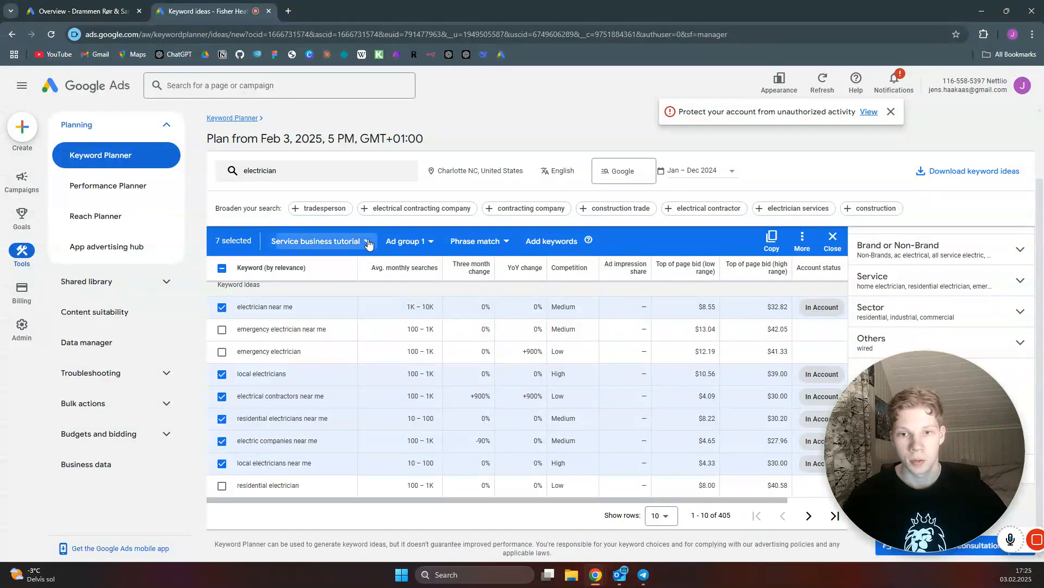
click(313, 367)
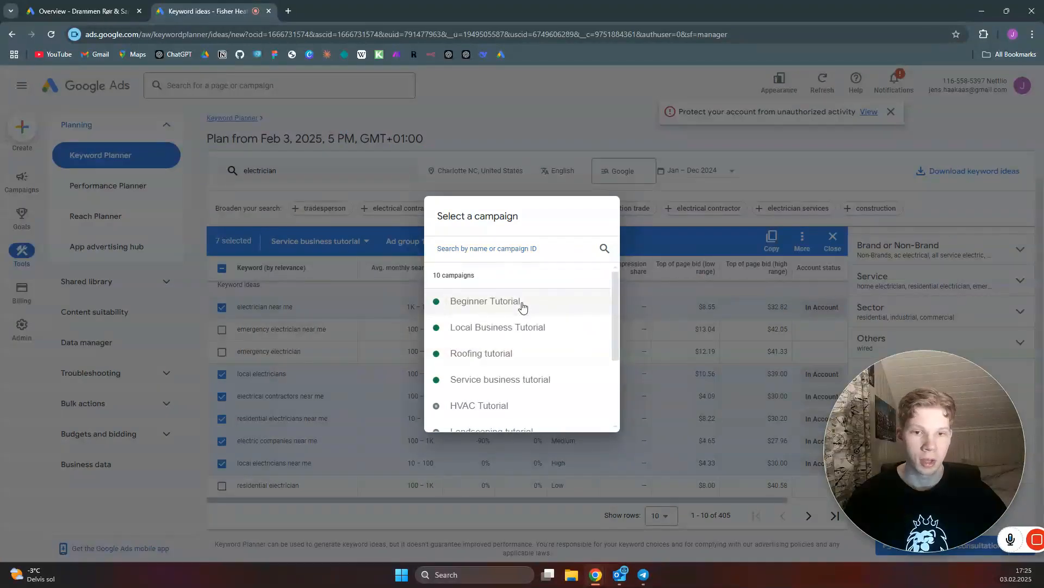
click(522, 305)
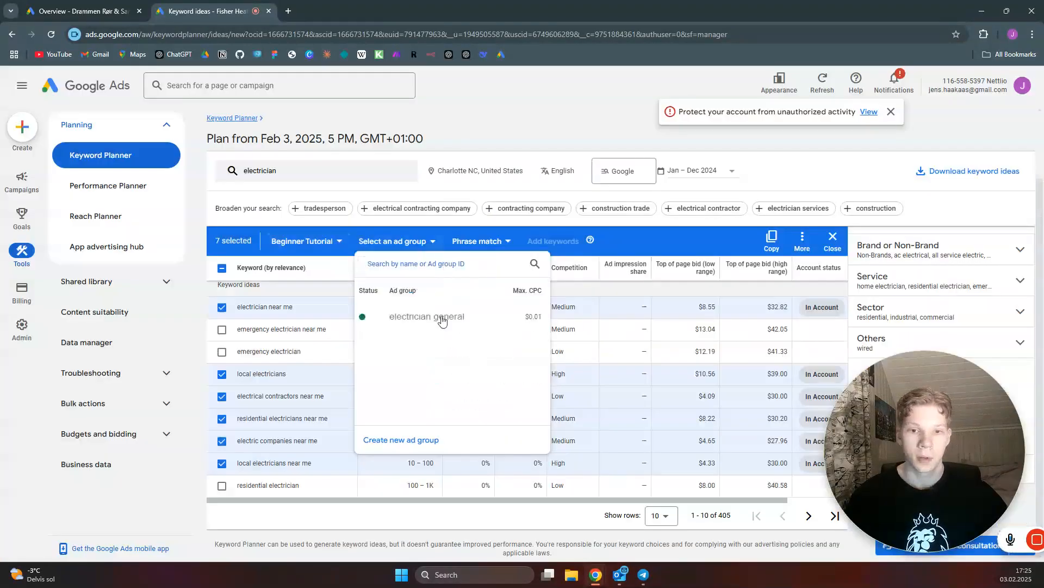
click(447, 324)
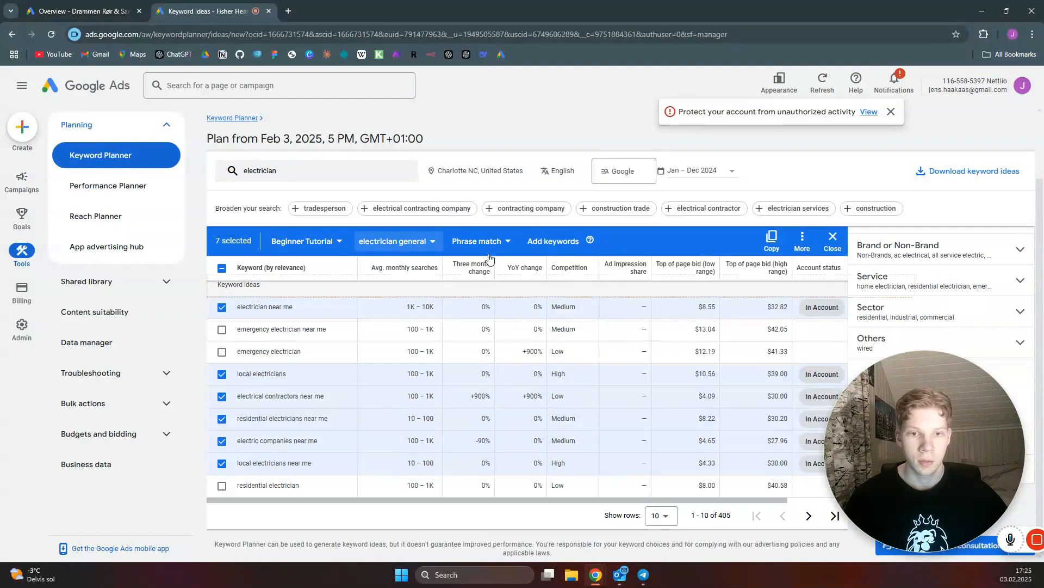
click(506, 245)
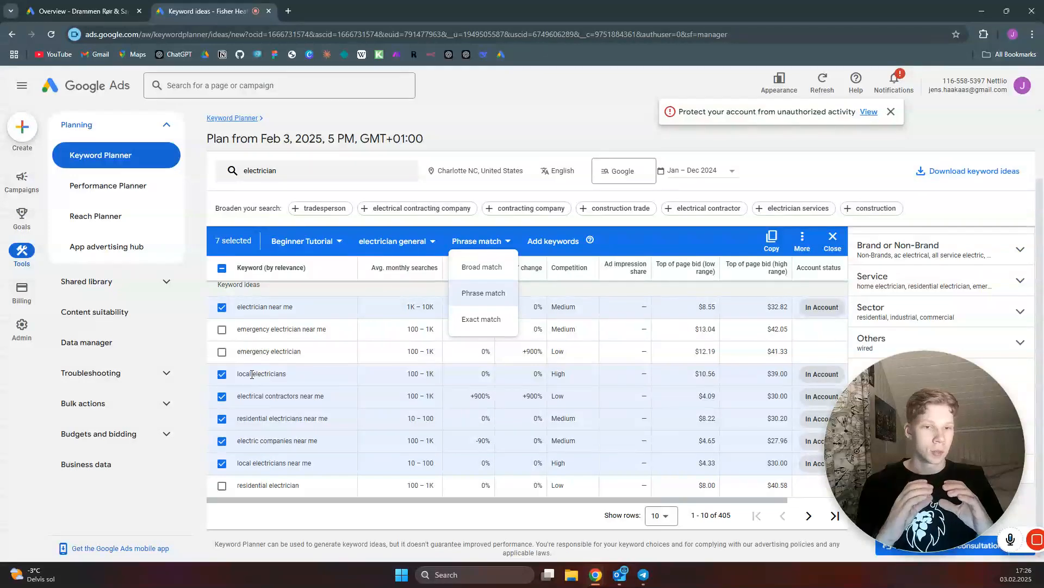
click(481, 293)
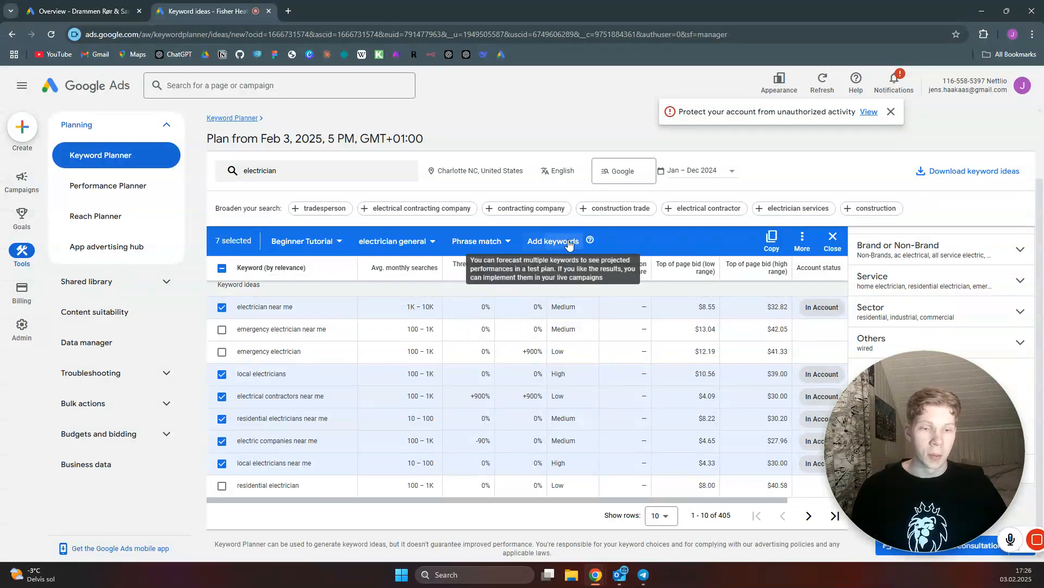
click(563, 241)
click(652, 335)
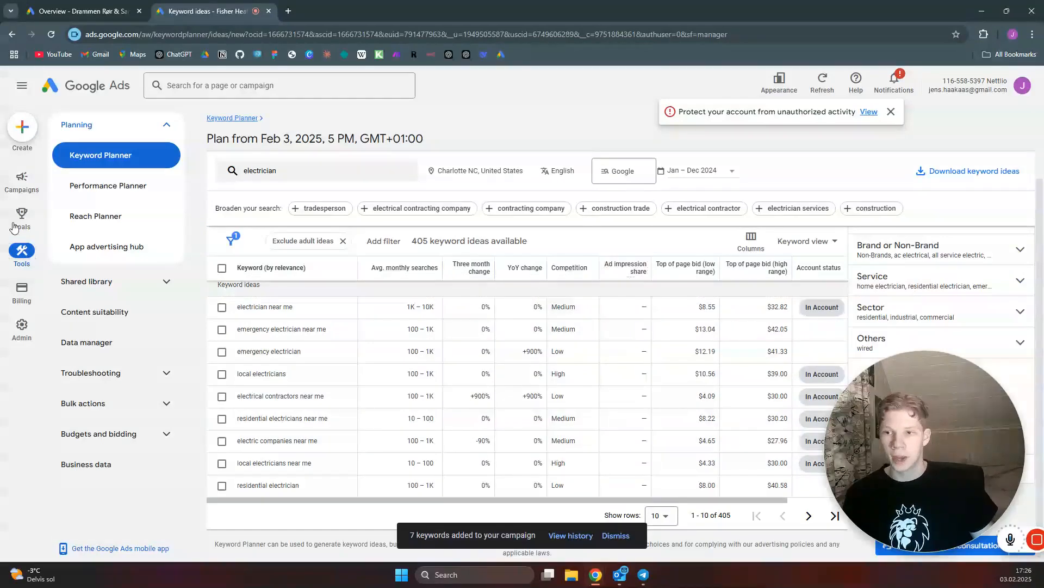
Open the search keywords of the electrician general ad group
mouse_move(22, 179)
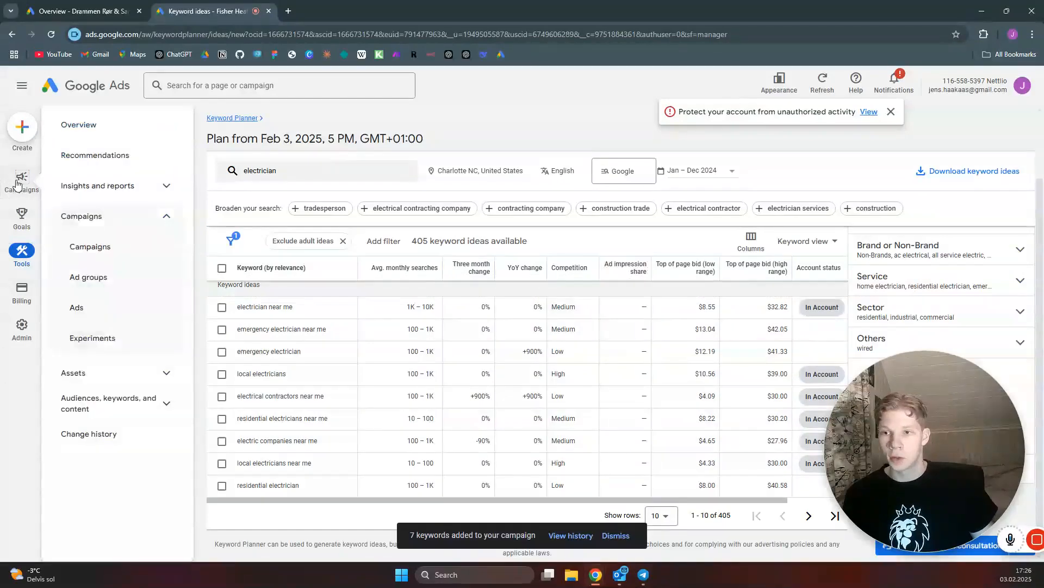
click(107, 279)
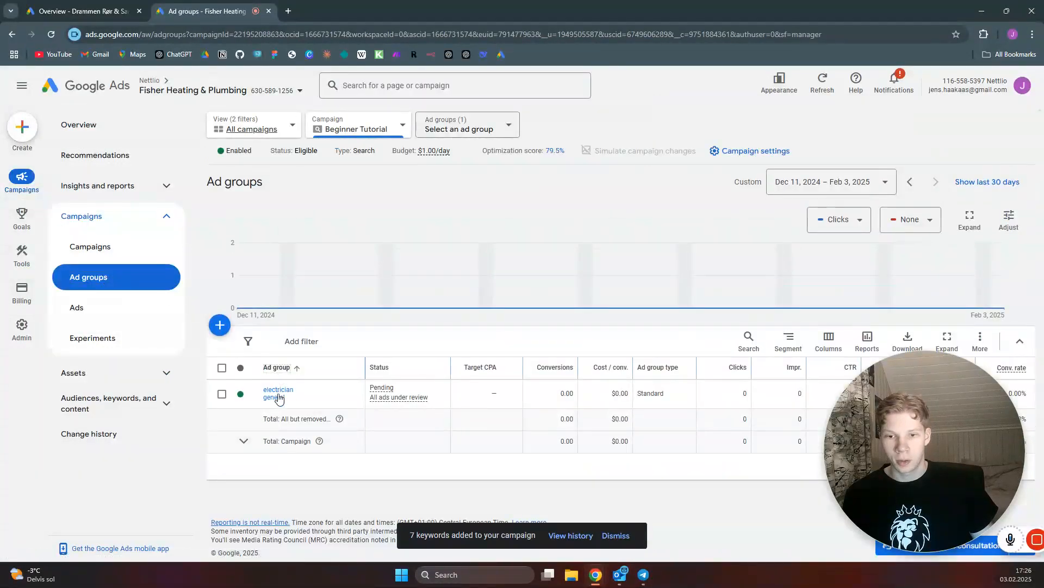
click(279, 397)
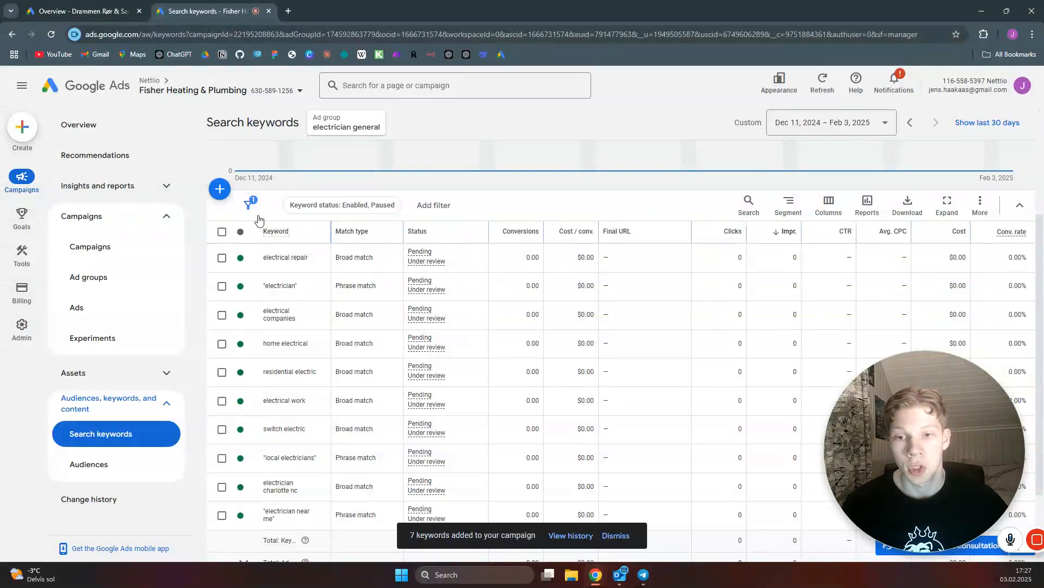
Change the match type of all 16 keywords in the ad group to Phrase match, then go back to the ad groups list
click(222, 233)
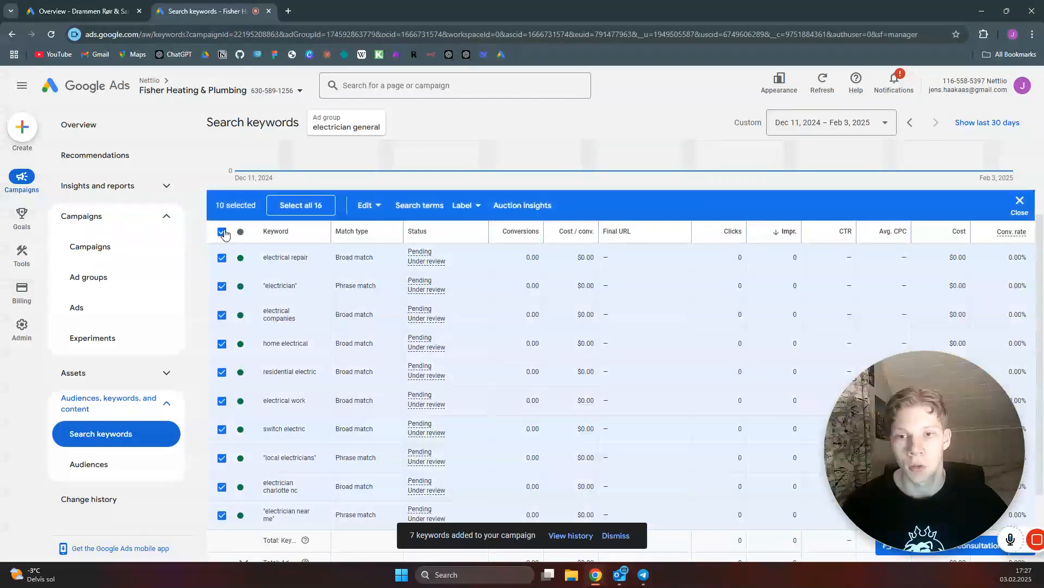
click(309, 207)
click(298, 205)
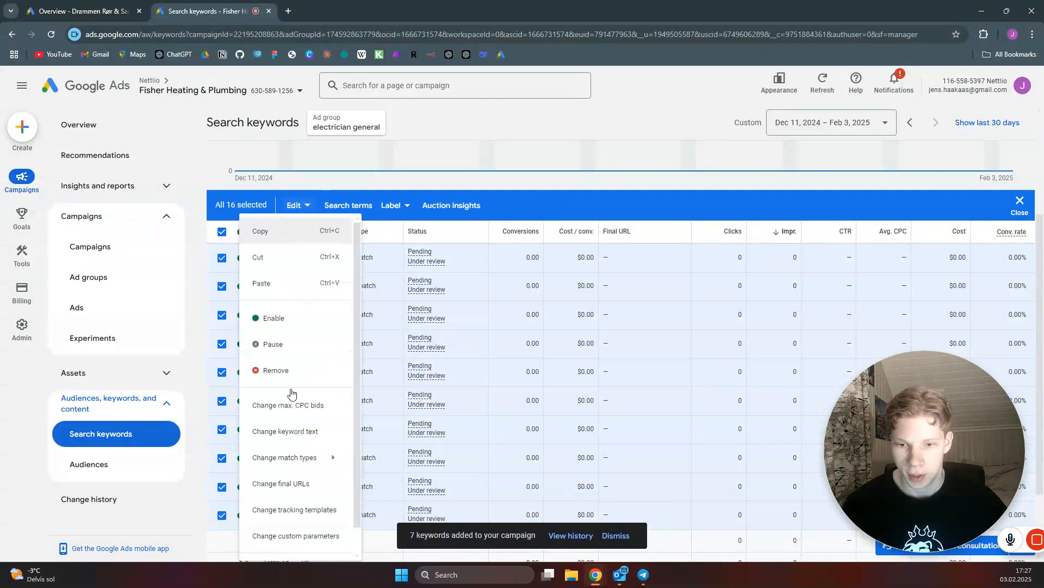
mouse_move(332, 456)
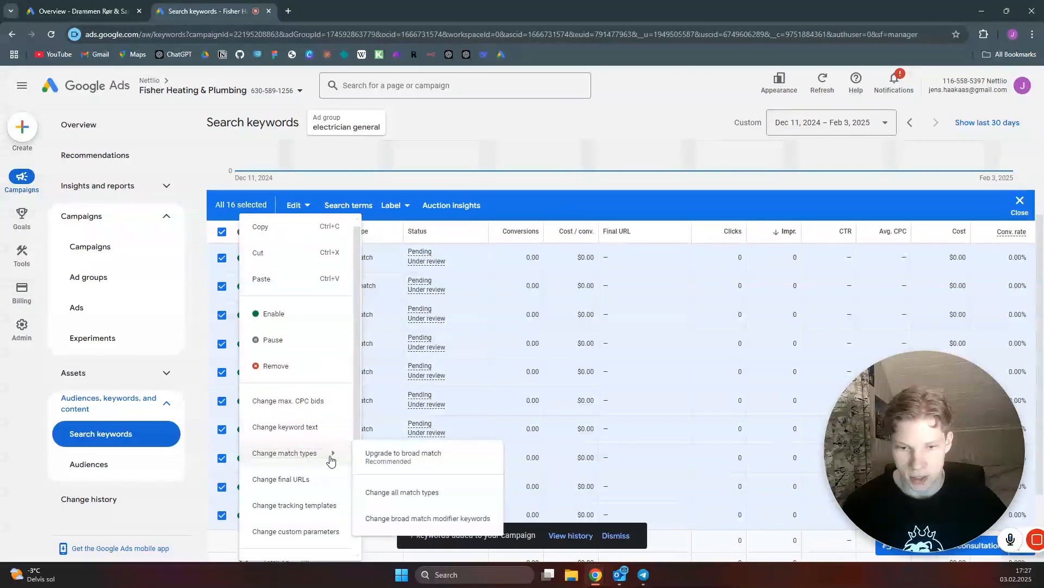
click(405, 492)
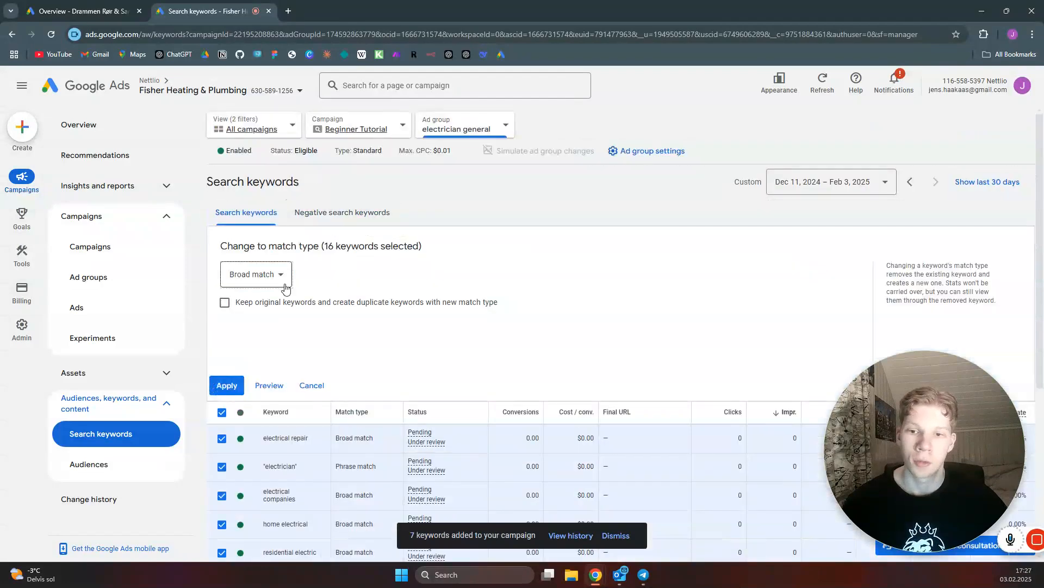
click(284, 283)
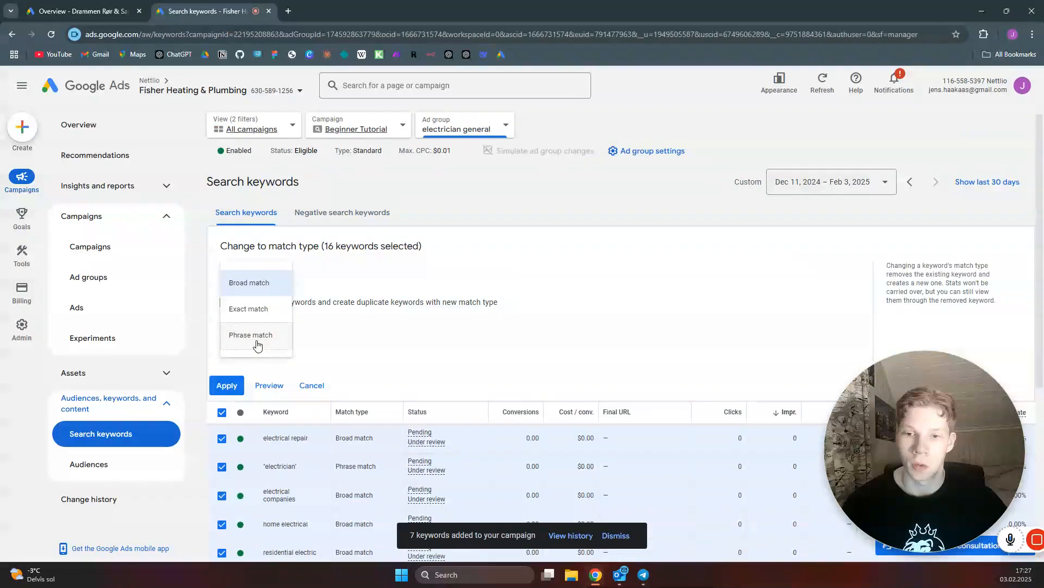
click(254, 337)
click(232, 387)
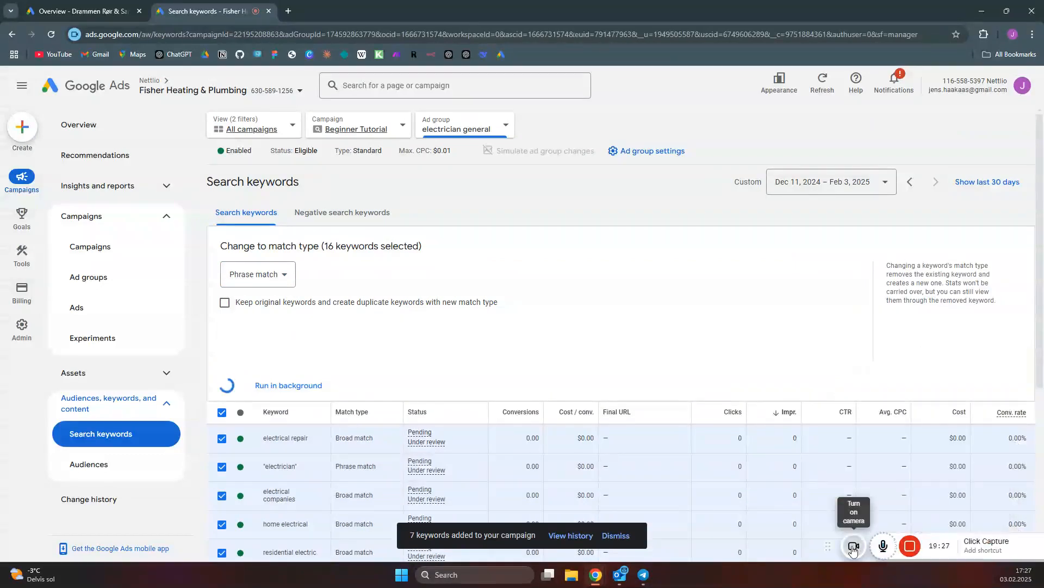
click(910, 538)
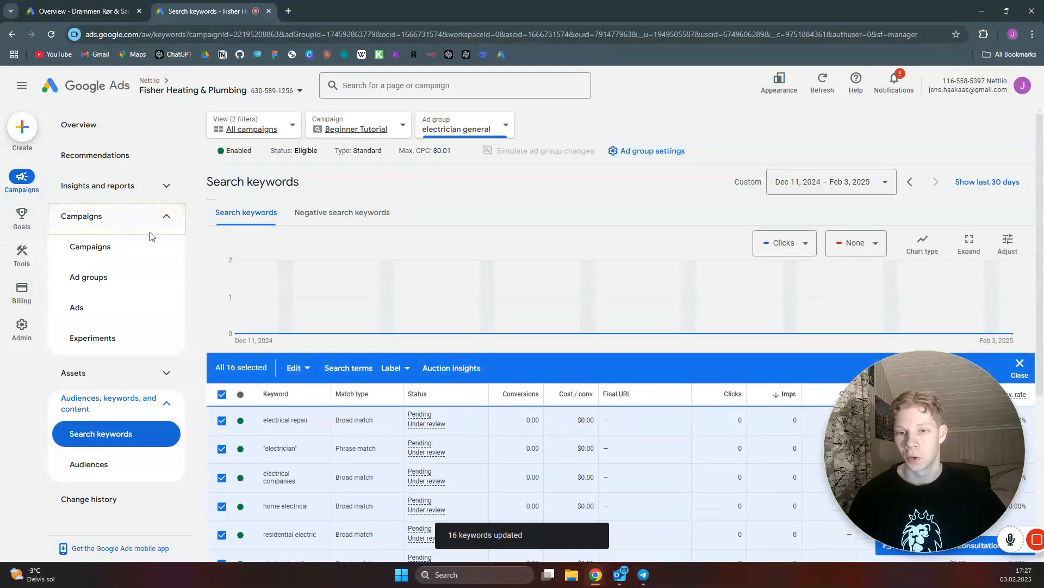
click(112, 275)
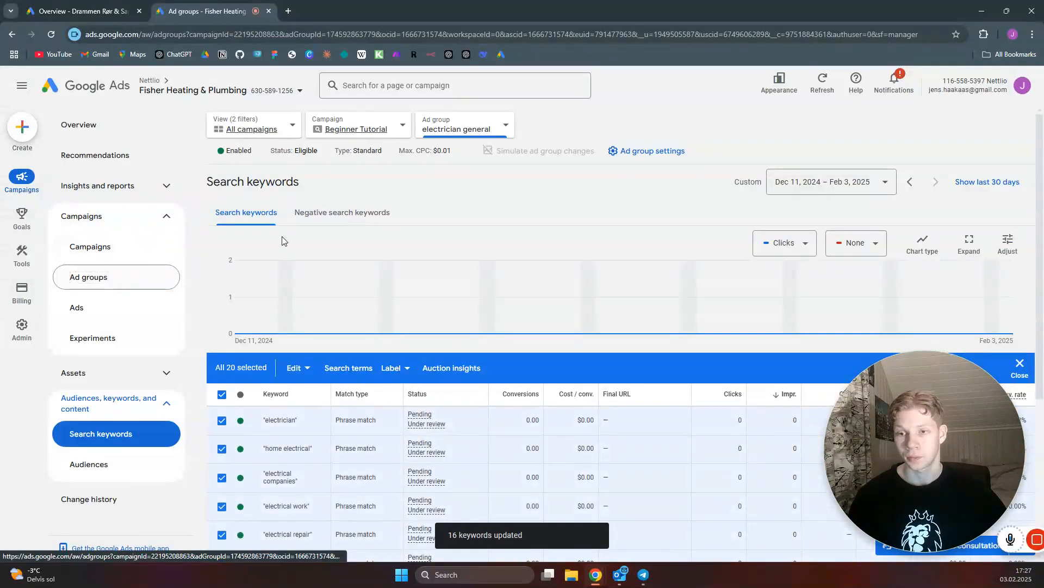